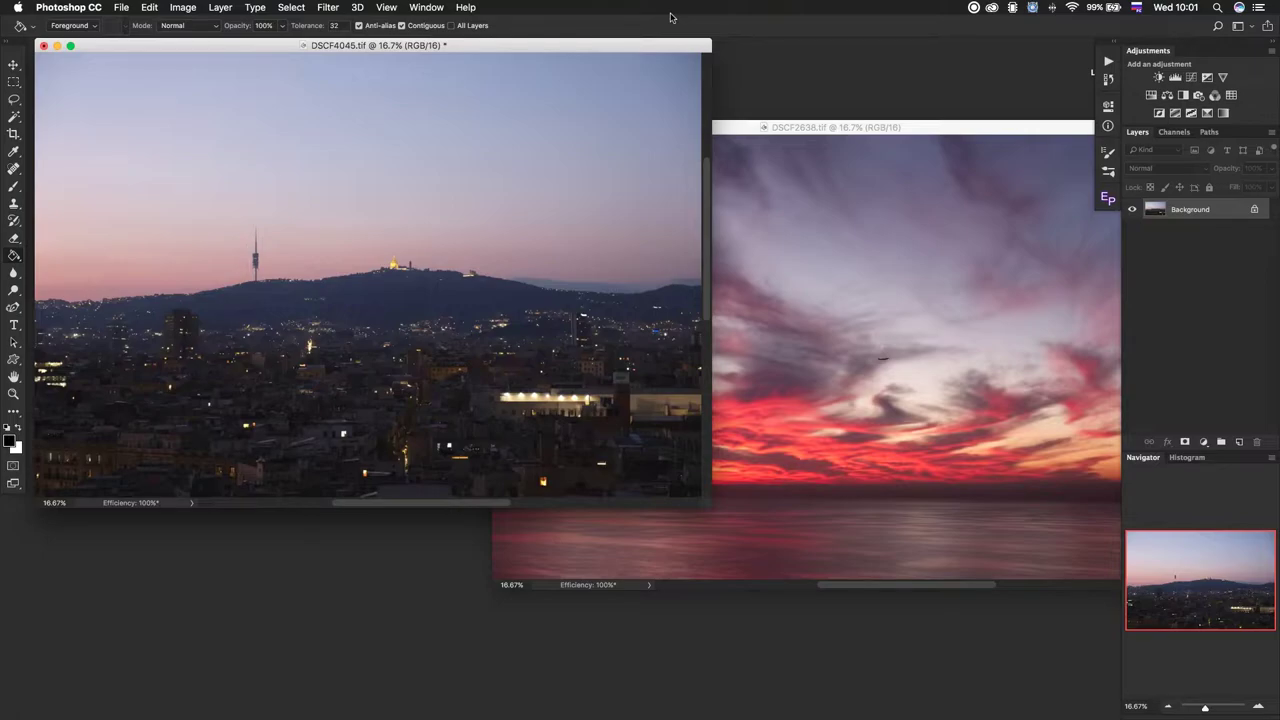
# - Drag the red sunset sky into DSCF4045 as Layer 1 and close DSCF2638
pyautogui.moveTo(489, 47); pyautogui.dragTo(497, 49)
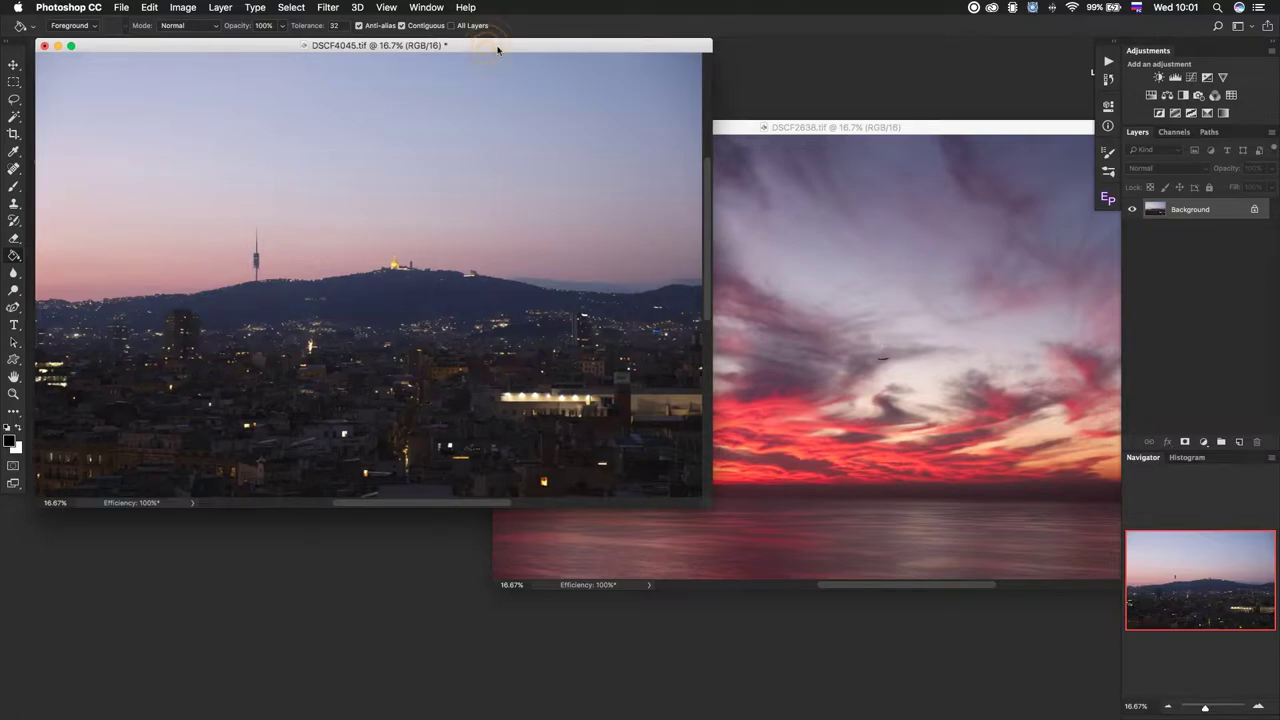
pyautogui.click(914, 128)
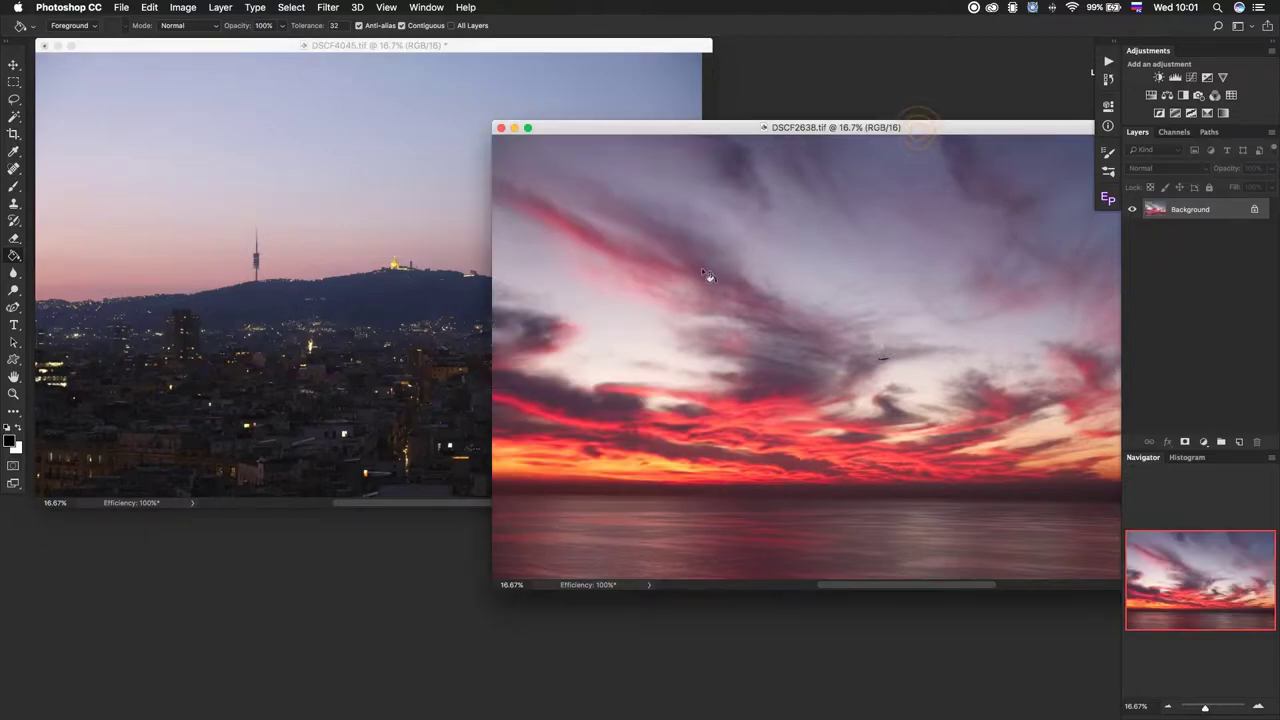
pyautogui.click(14, 64)
pyautogui.click(60, 58)
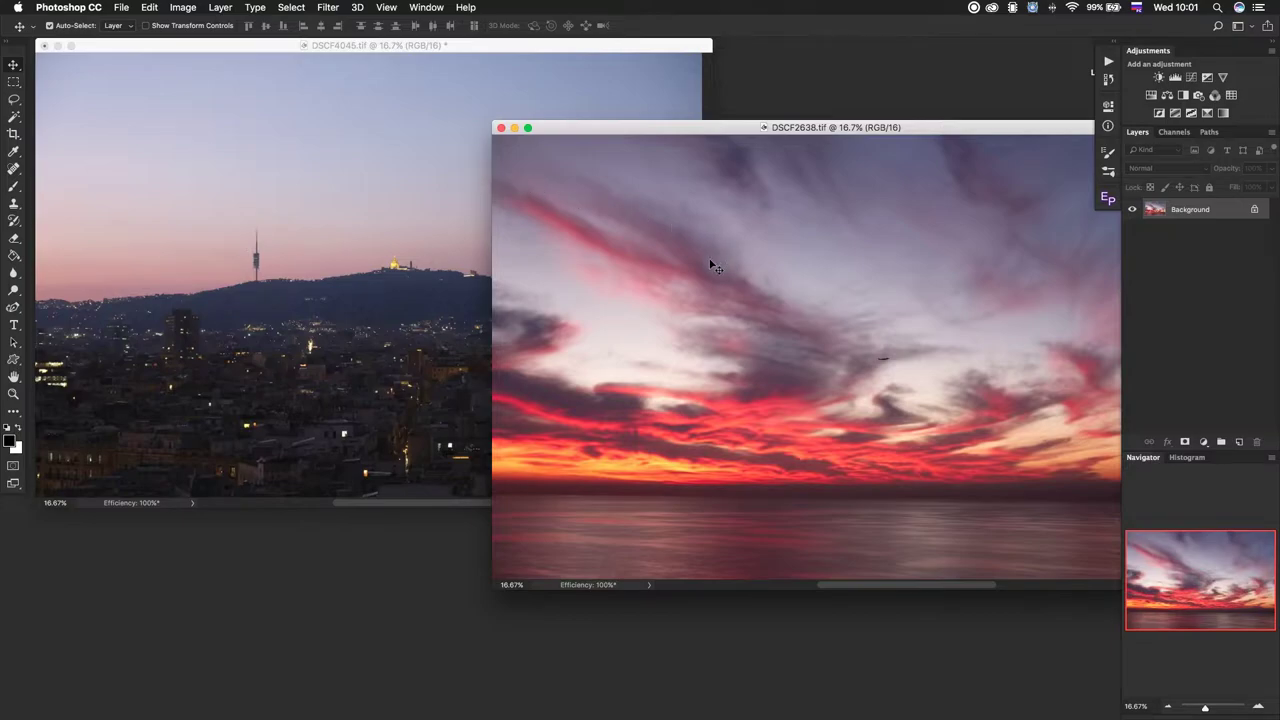
pyautogui.moveTo(713, 261); pyautogui.dragTo(334, 206)
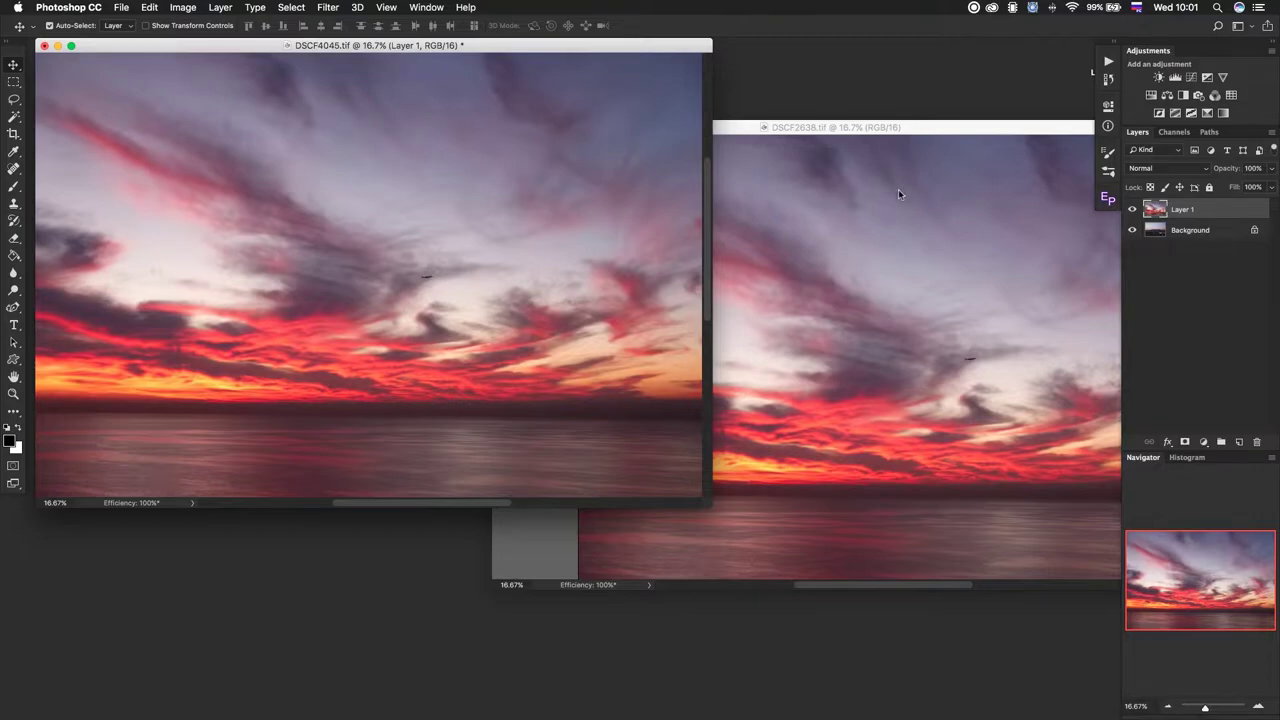
pyautogui.click(815, 128)
pyautogui.click(501, 128)
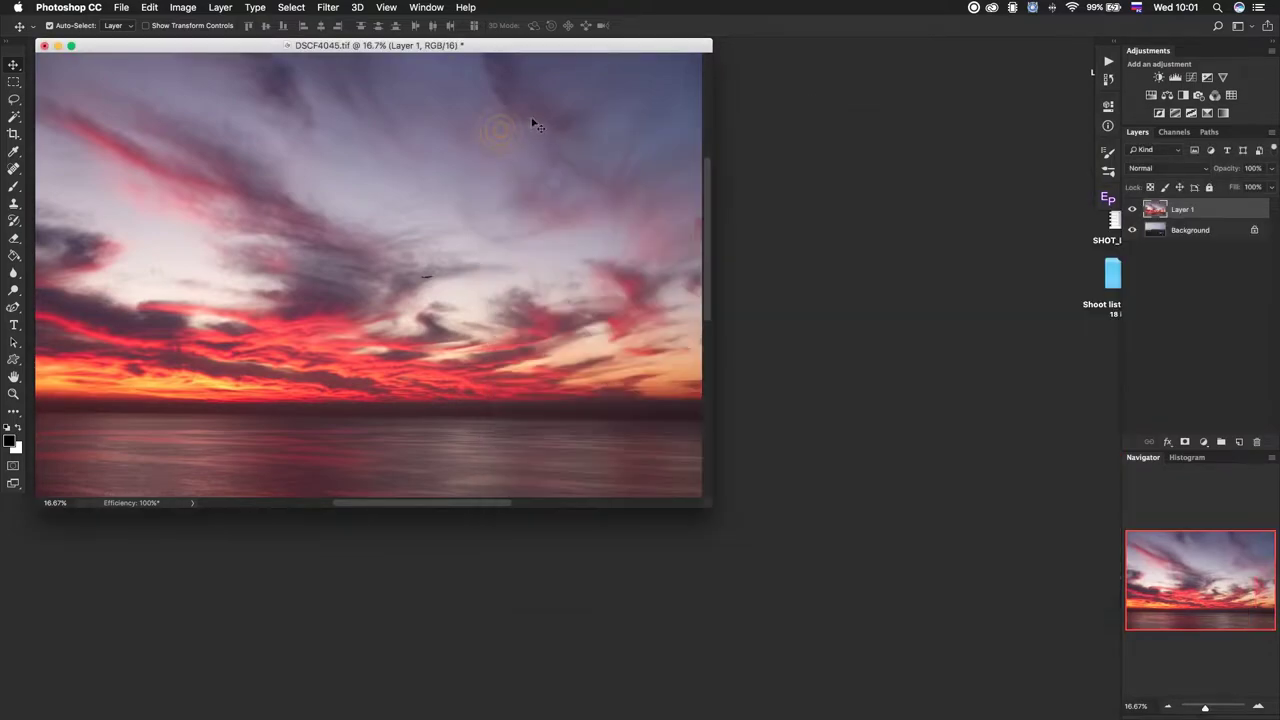
# - In full-screen view, set Layer 1's blend mode to Multiply after trying Soft Light
pyautogui.press('f')
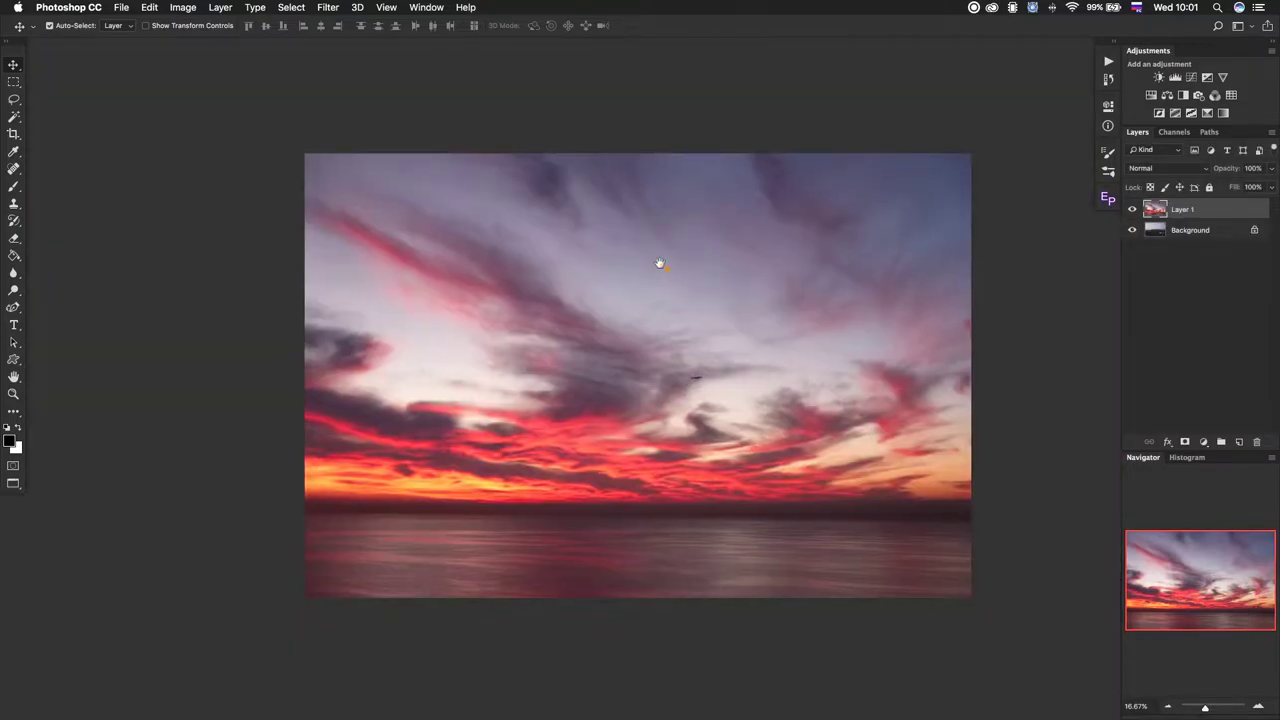
pyautogui.moveTo(665, 268); pyautogui.dragTo(601, 233)
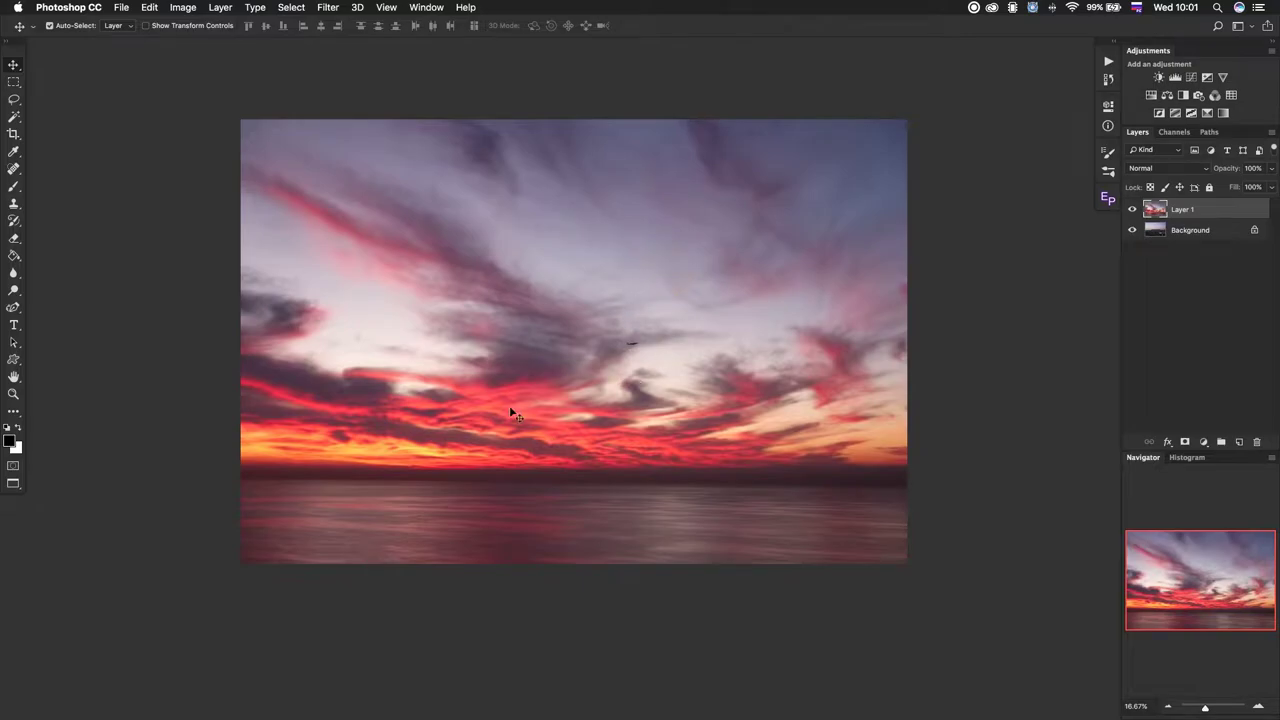
pyautogui.click(1160, 169)
pyautogui.click(1150, 204)
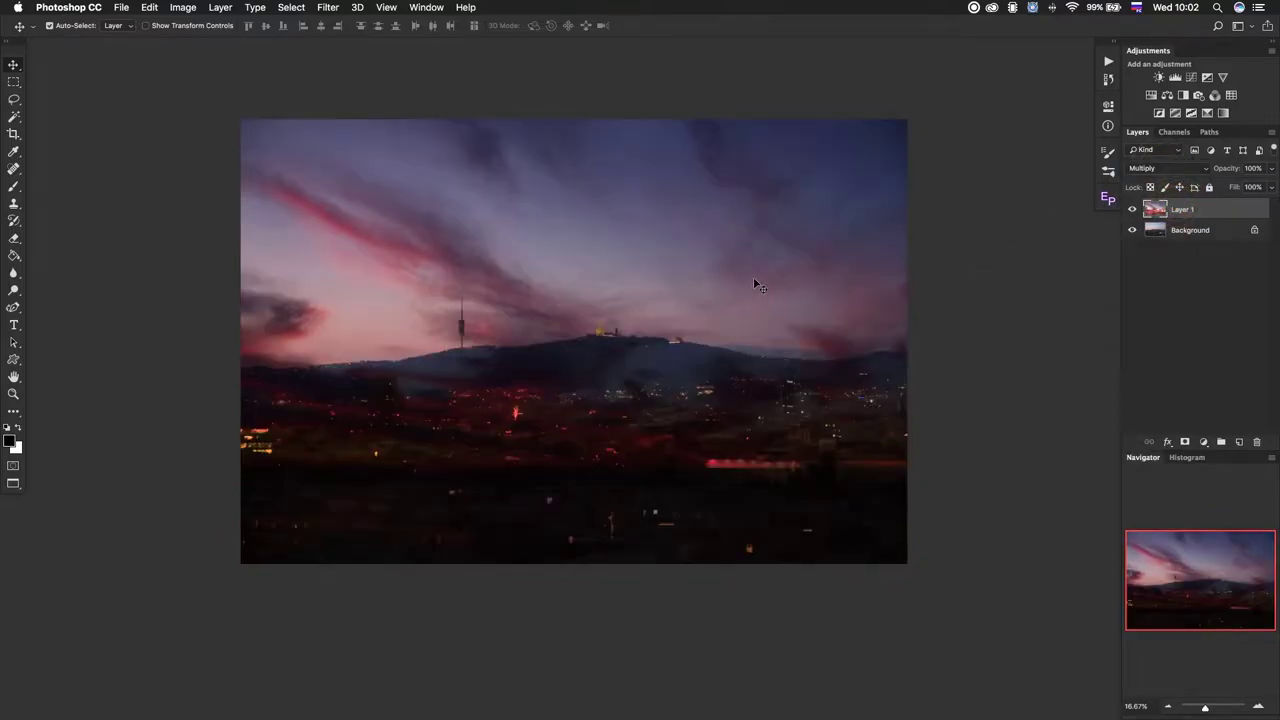
pyautogui.click(1160, 168)
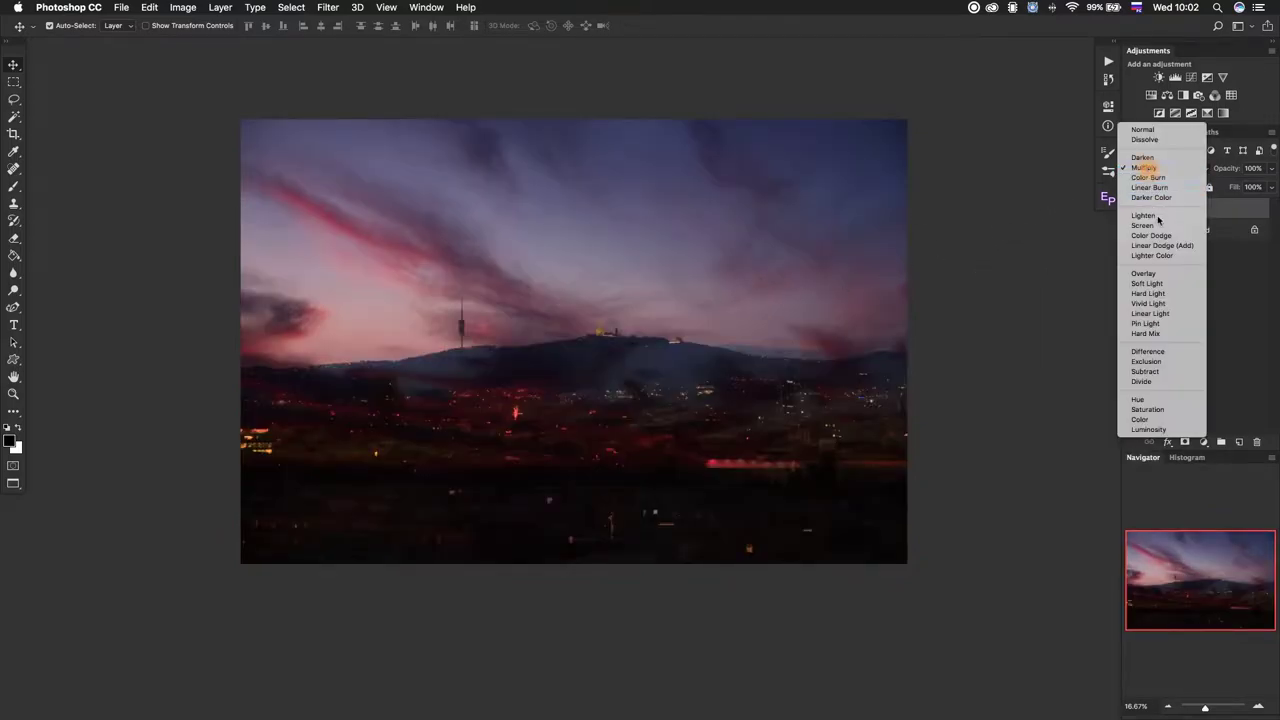
pyautogui.click(1165, 285)
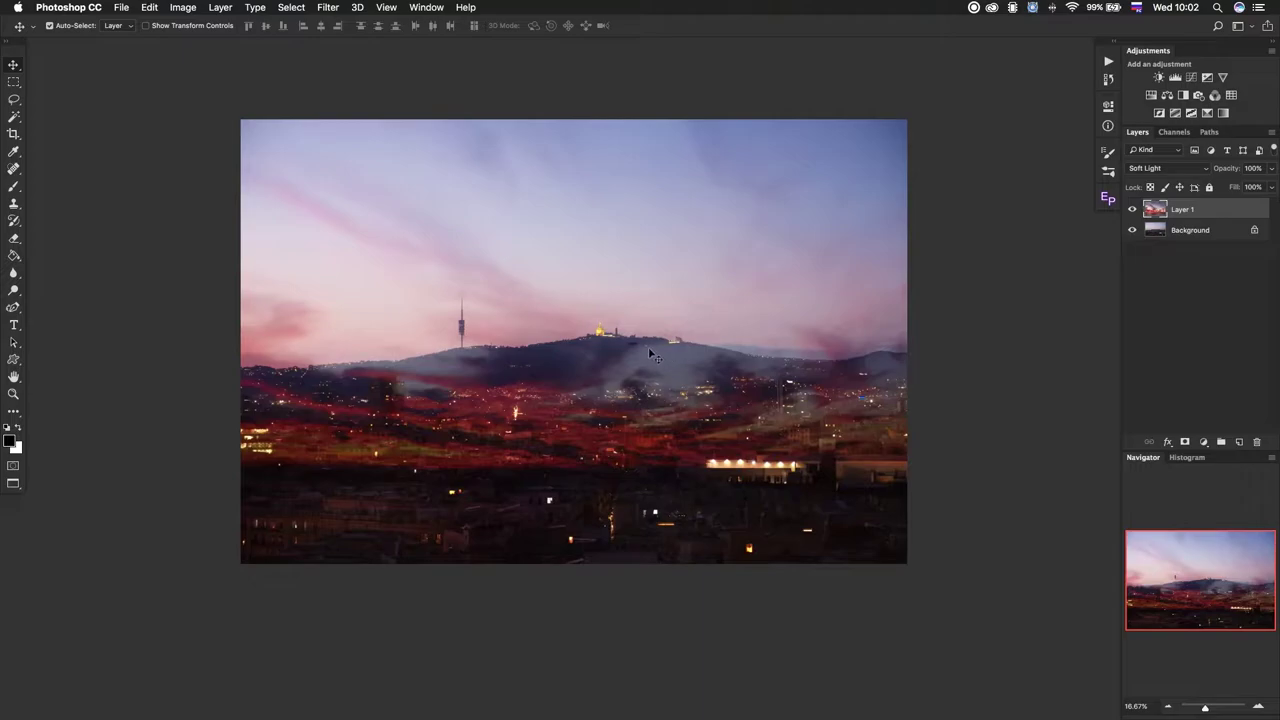
pyautogui.moveTo(650, 355); pyautogui.dragTo(643, 250)
pyautogui.click(1168, 168)
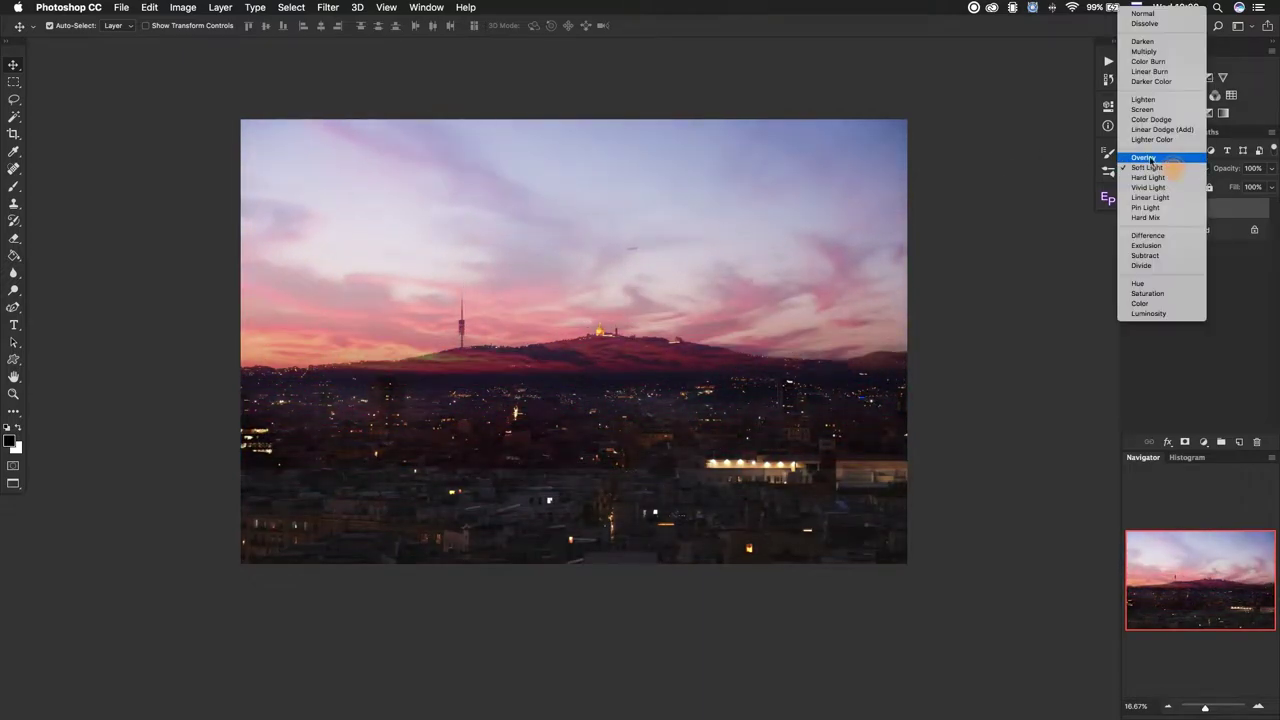
pyautogui.click(1143, 51)
# - Lower the sunset sky to sit just above the ridge, then hide Layer 1 and select Background
pyautogui.moveTo(586, 286)
pyautogui.mouseDown()
pyautogui.moveTo(587, 335)
pyautogui.moveTo(586, 306)
pyautogui.mouseUp()
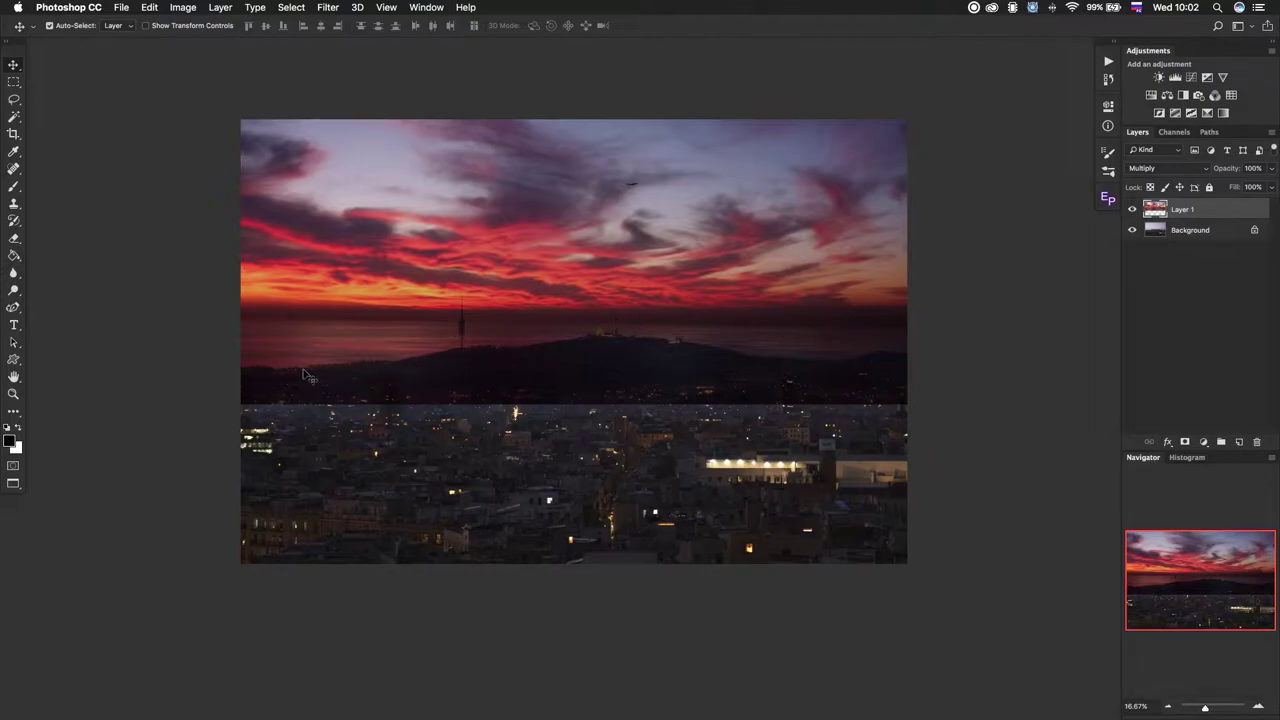
pyautogui.moveTo(433, 302); pyautogui.dragTo(425, 348)
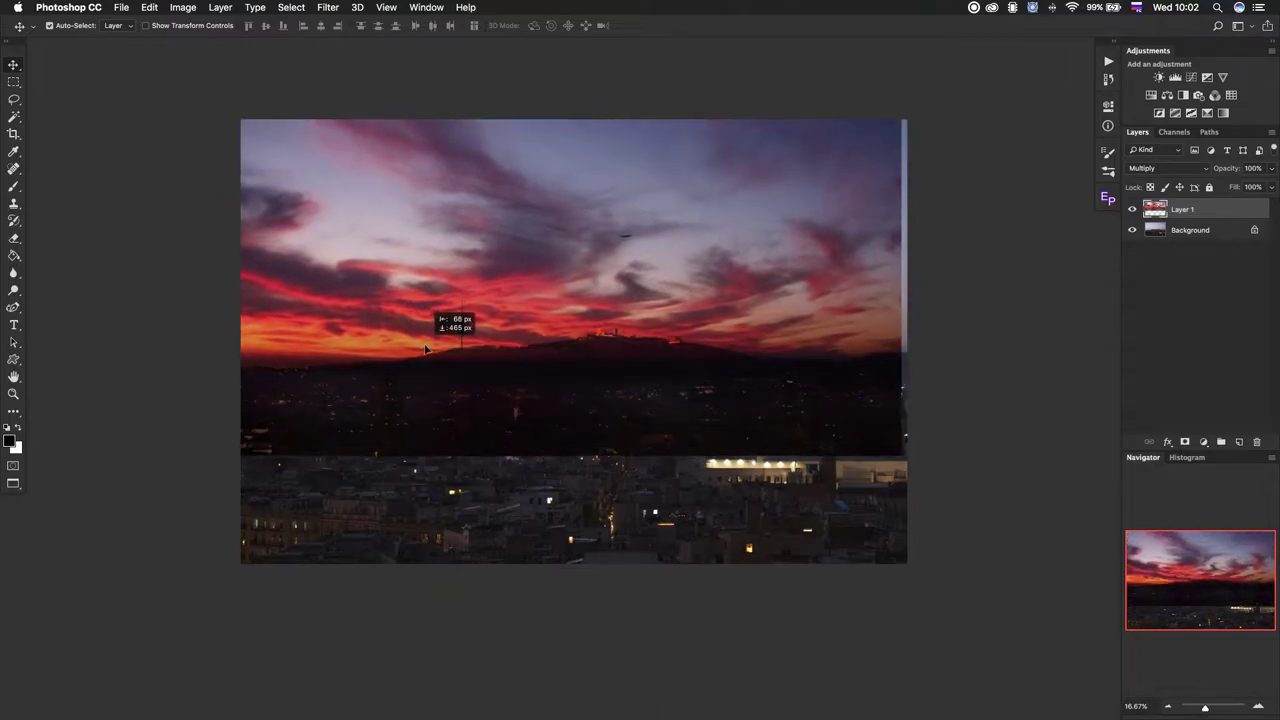
pyautogui.moveTo(425, 348)
pyautogui.mouseDown()
pyautogui.moveTo(431, 335)
pyautogui.moveTo(426, 366)
pyautogui.mouseUp()
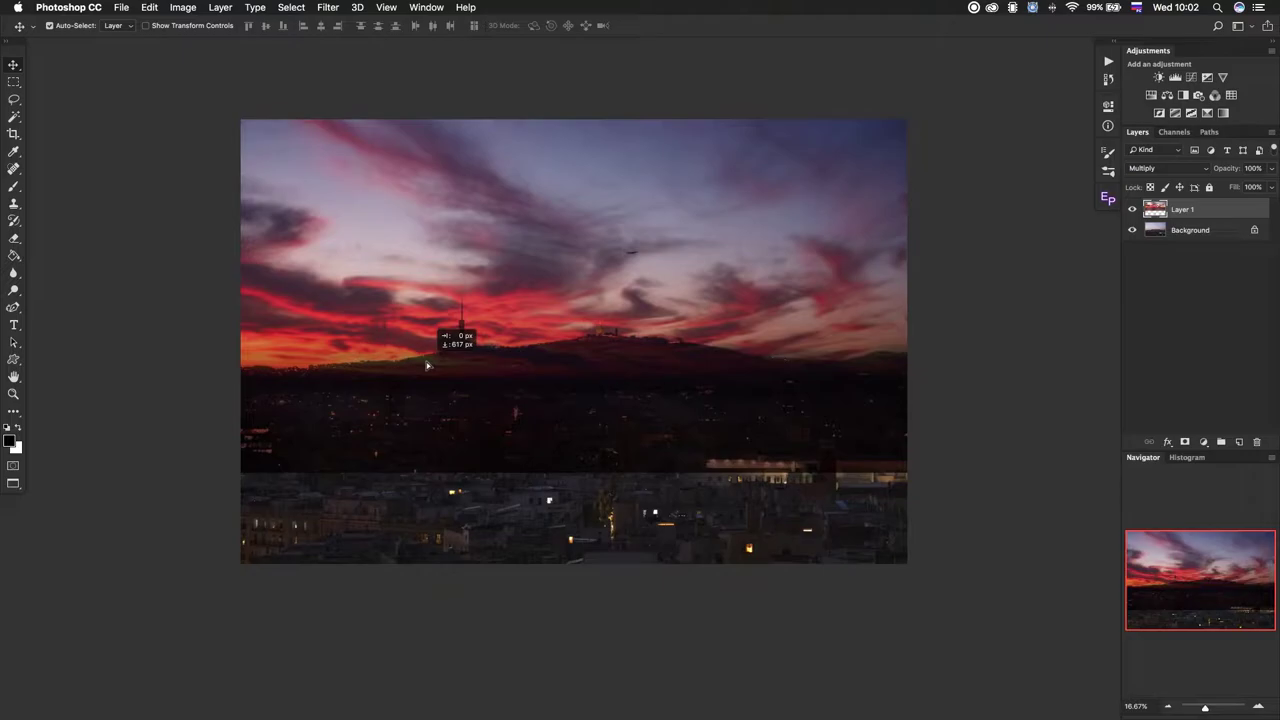
pyautogui.moveTo(426, 366); pyautogui.dragTo(428, 370)
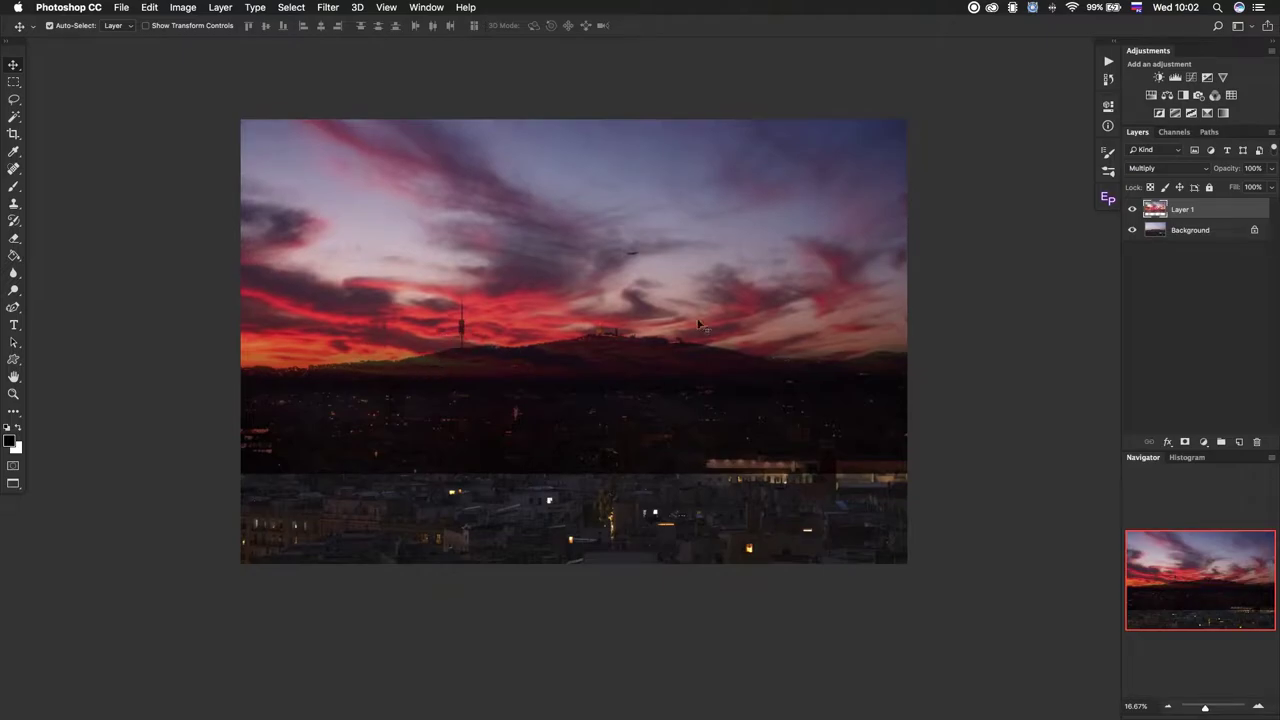
pyautogui.click(1132, 209)
pyautogui.click(1192, 231)
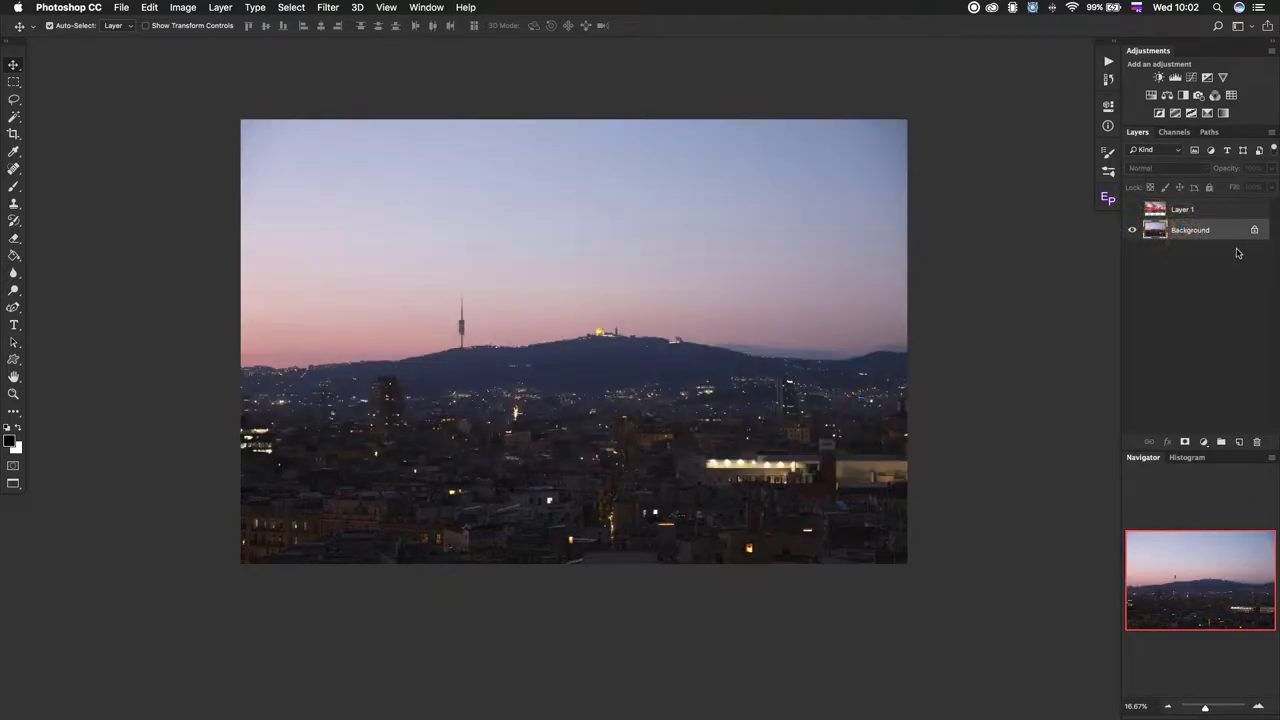
# - Select the sky down to the ridge by colour with a low tolerance
pyautogui.click(15, 118)
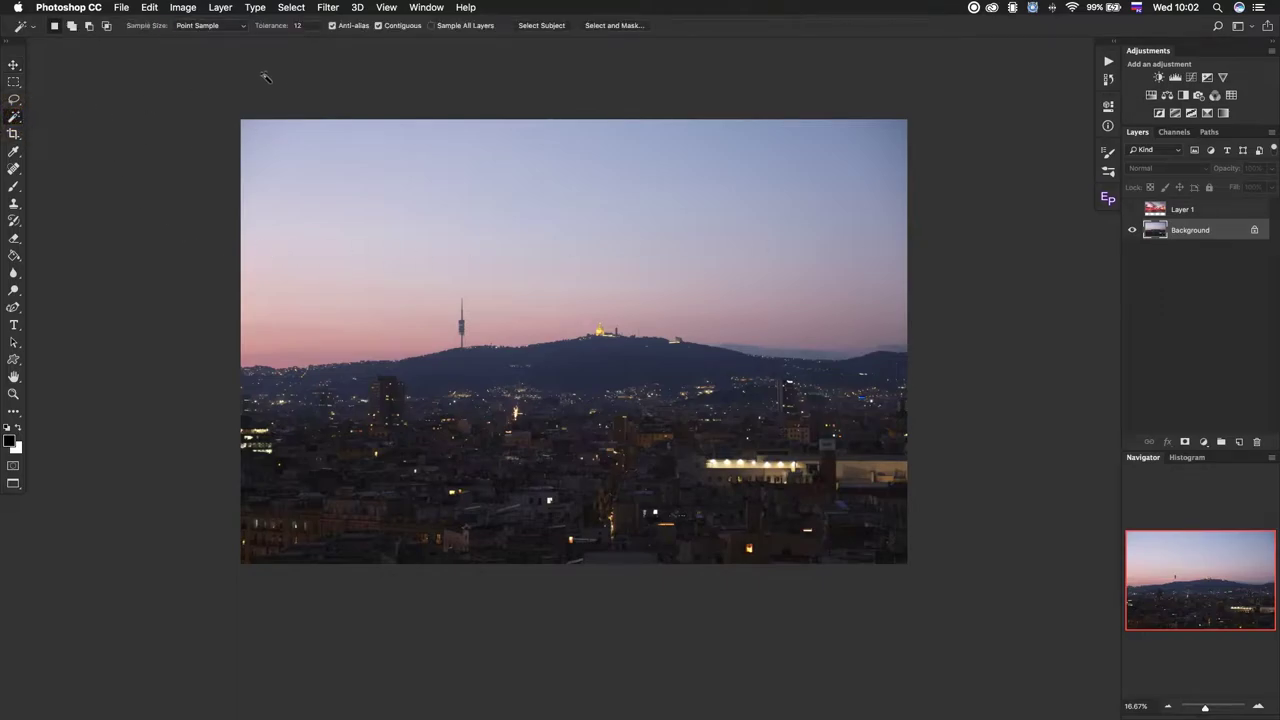
pyautogui.doubleClick(300, 25)
pyautogui.write('40')
pyautogui.click(500, 200)
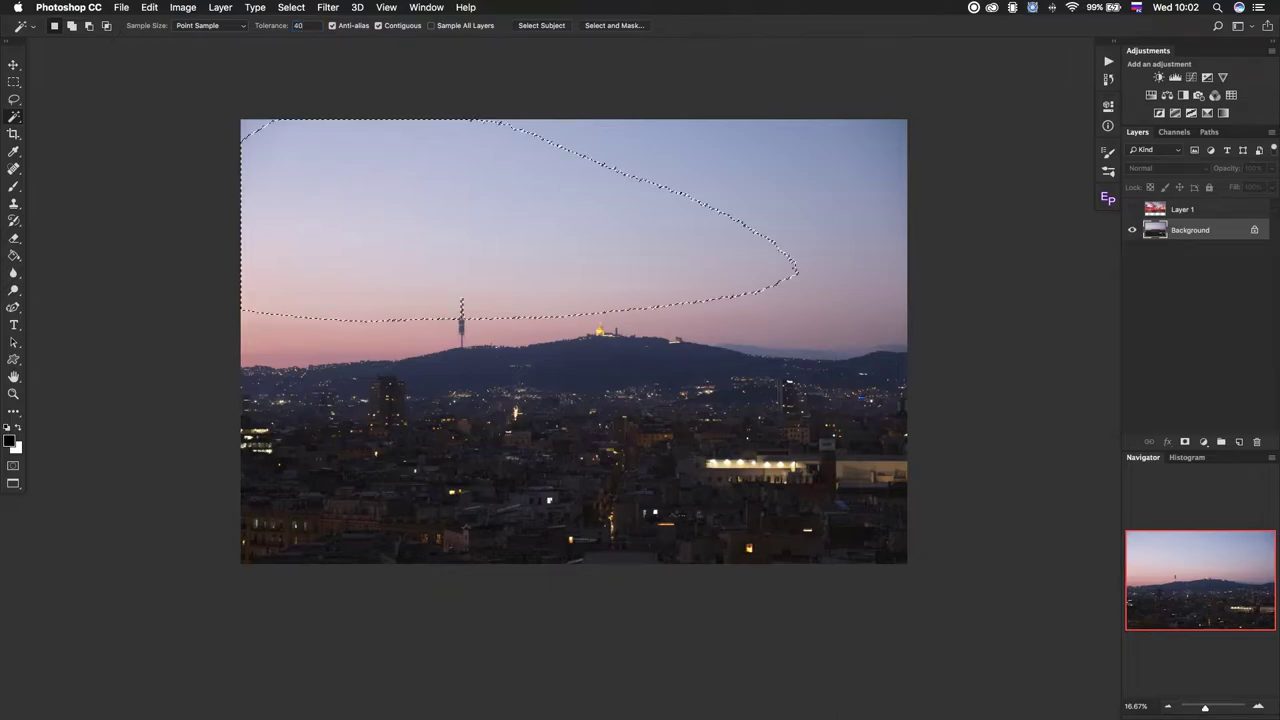
pyautogui.keyDown('shift'); pyautogui.click(850, 200); pyautogui.keyUp('shift')
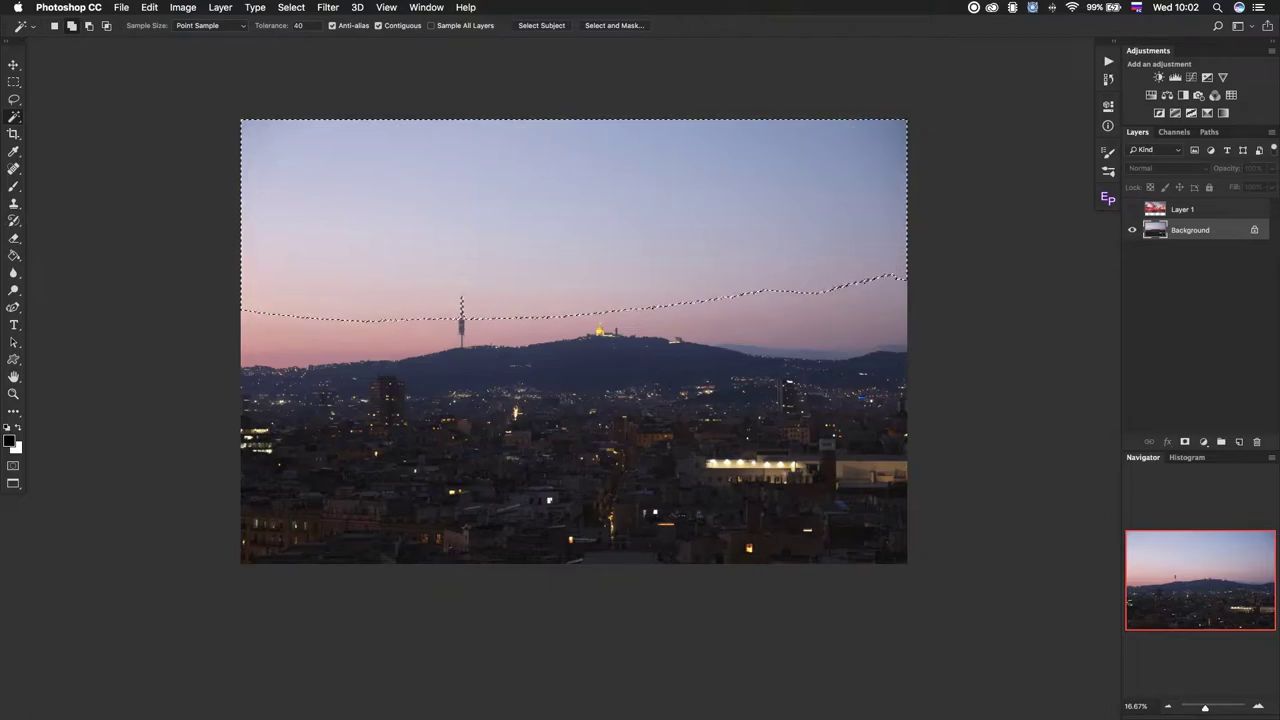
pyautogui.keyDown('shift'); pyautogui.click(350, 340); pyautogui.keyUp('shift')
pyautogui.keyDown('shift'); pyautogui.click(820, 320); pyautogui.keyUp('shift')
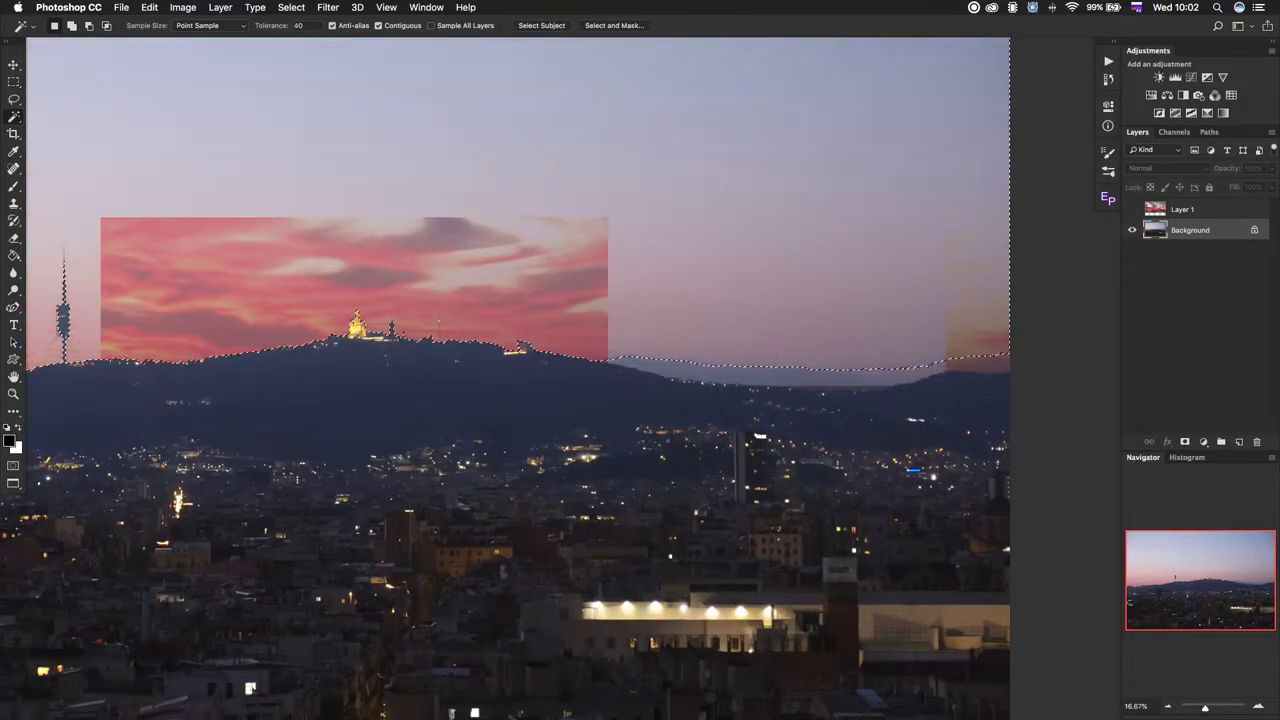
# - Raise the tolerance to 12 and add the hazy strip between the ridges to the selection
pyautogui.click(300, 25)
pyautogui.write('12')
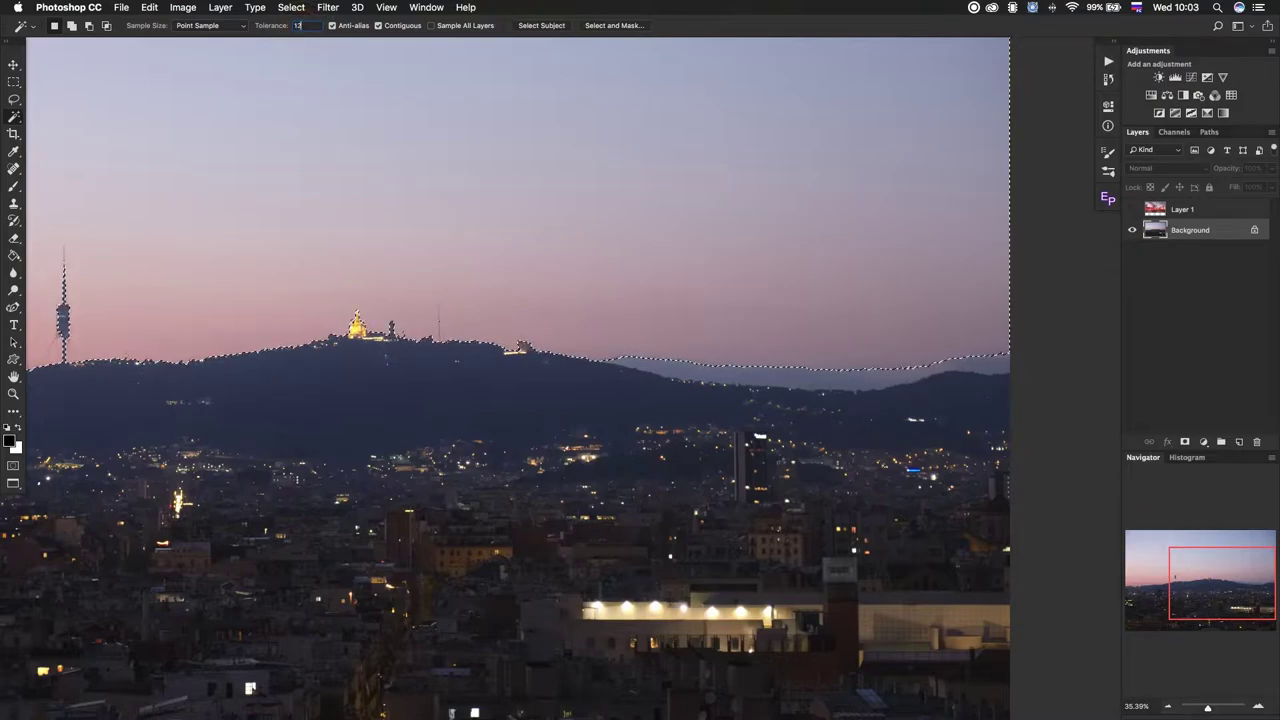
pyautogui.press('Return')
pyautogui.hscroll(5, 518, 378)
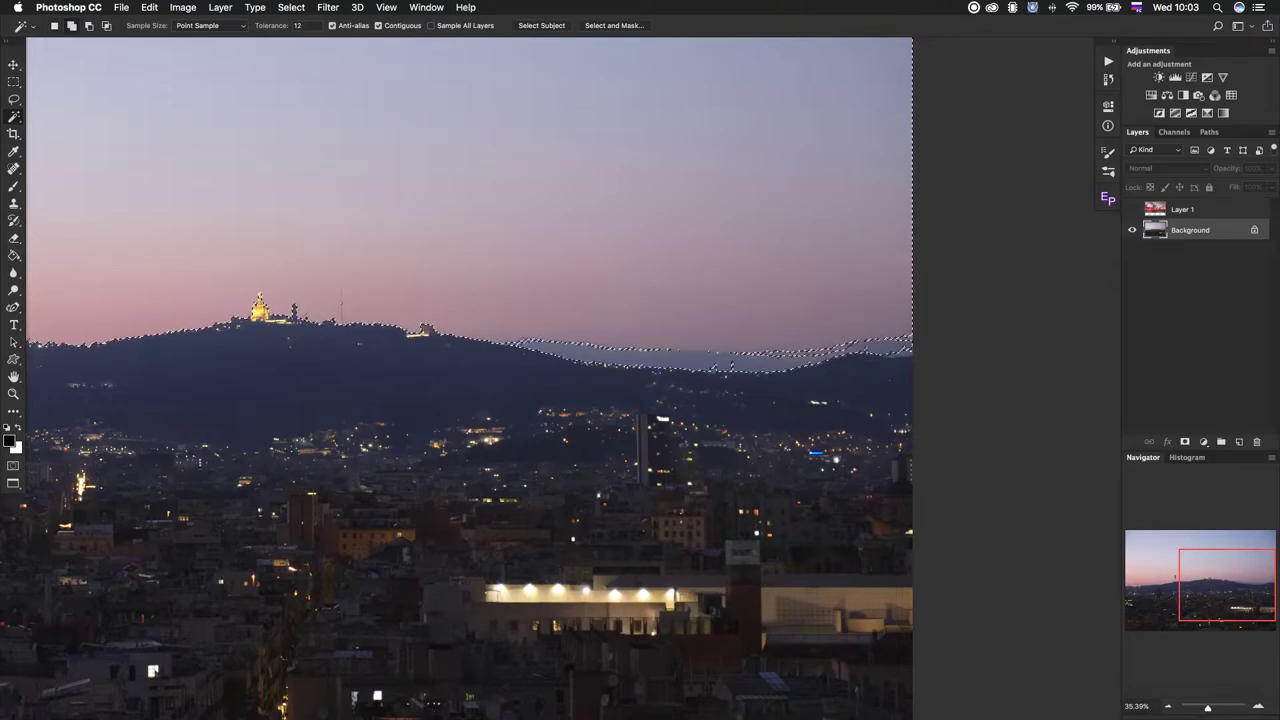
pyautogui.keyDown('shift'); pyautogui.click(730, 362); pyautogui.keyUp('shift')
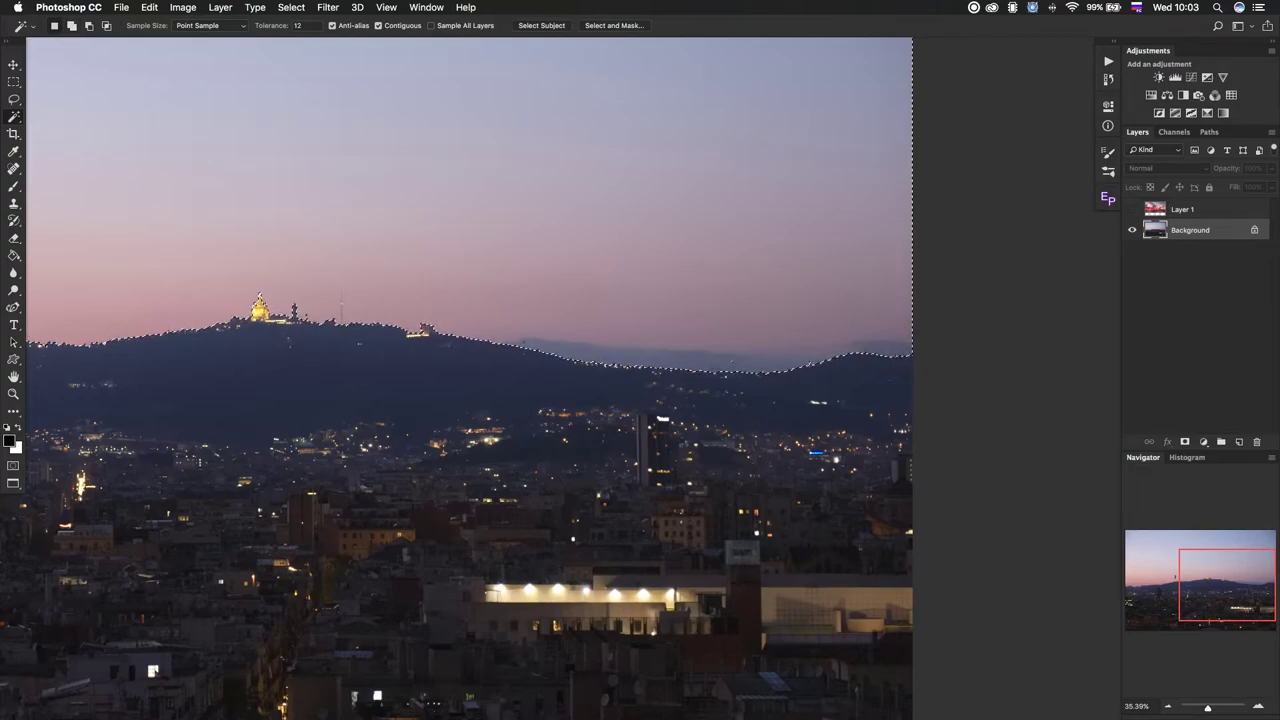
pyautogui.hscroll(-4, 574, 378)
pyautogui.hscroll(-2, 574, 378)
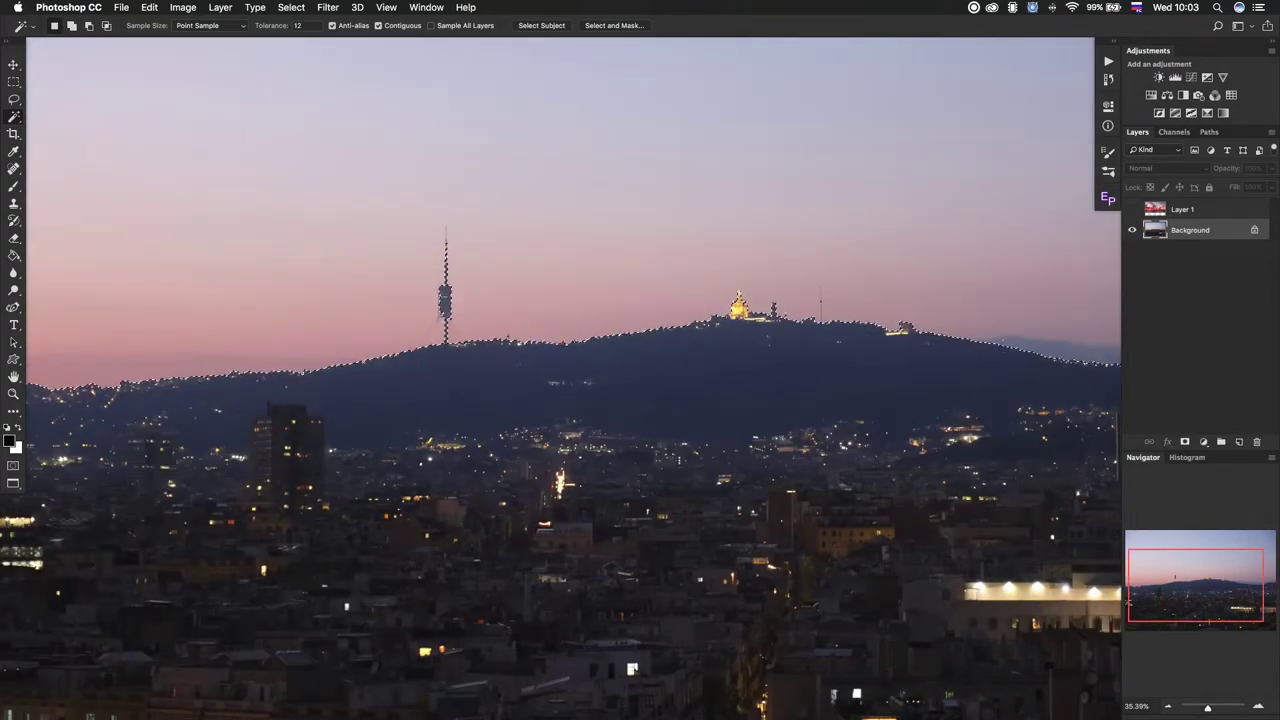
pyautogui.hscroll(-1, 574, 378)
pyautogui.hscroll(-2, 574, 378)
pyautogui.hscroll(3, 574, 378)
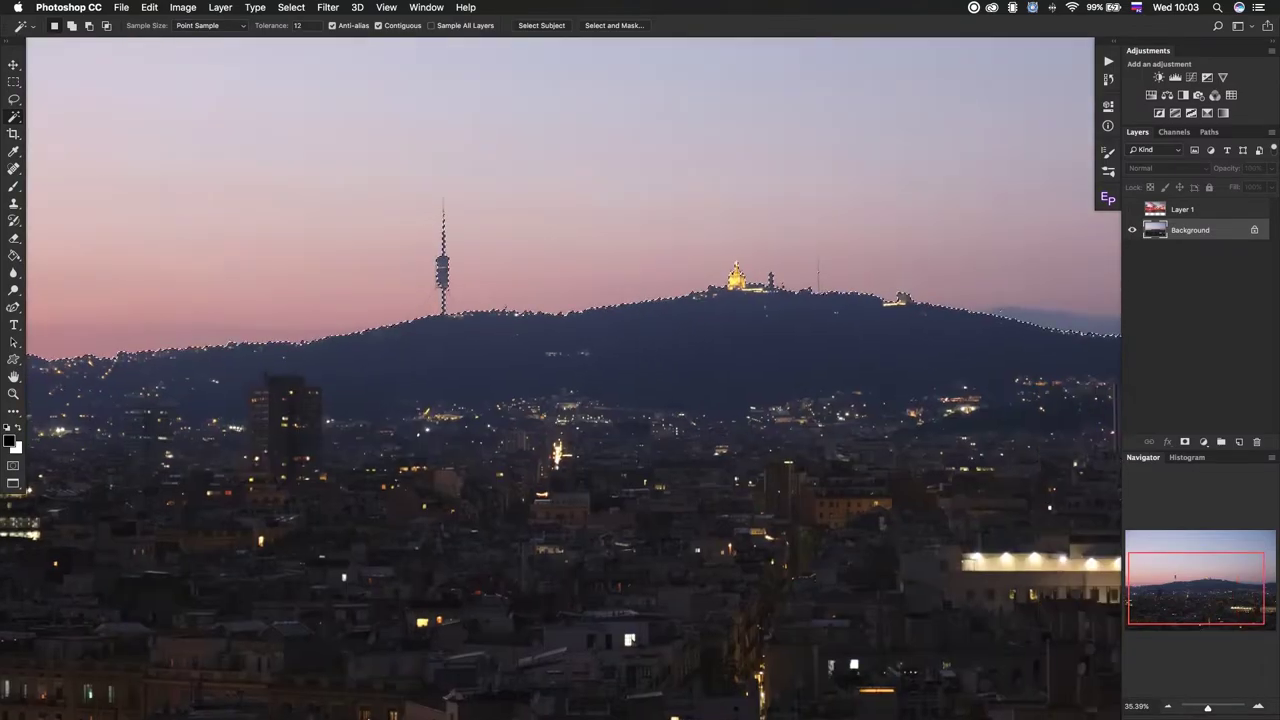
# - Lasso the TV tower and the hilltop mast into the sky selection
pyautogui.press('l')
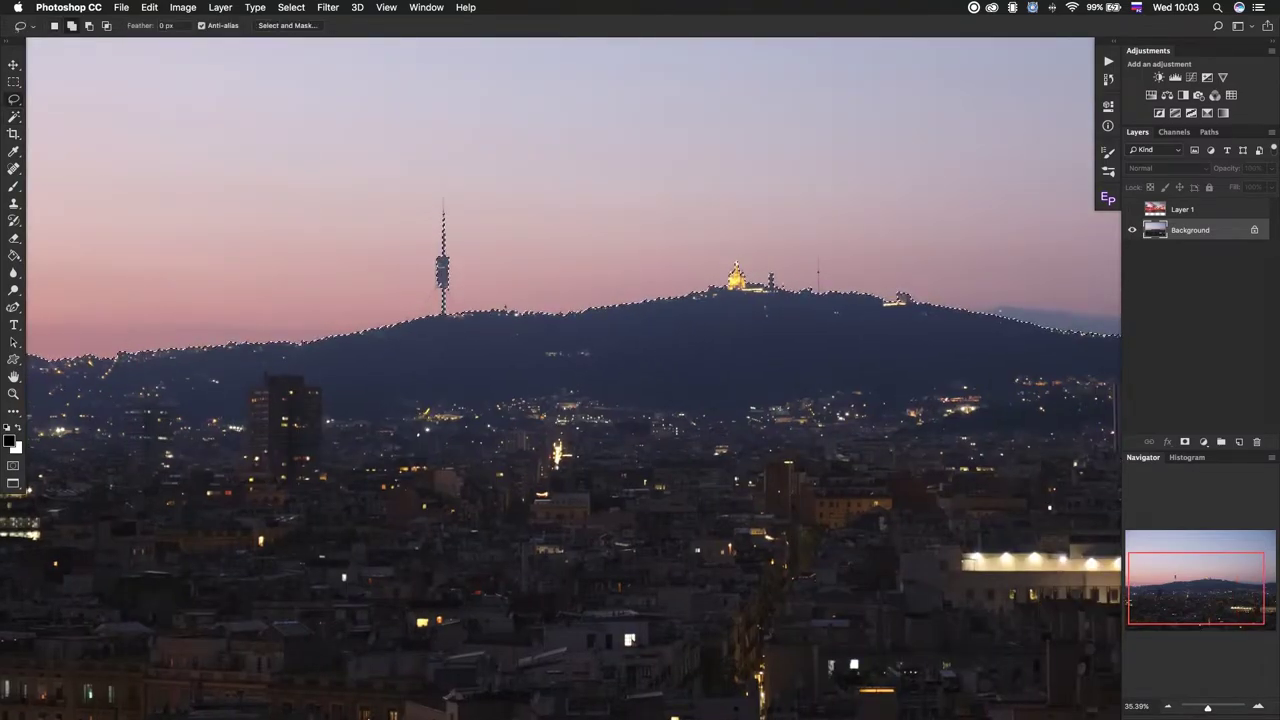
pyautogui.moveTo(443, 313)
pyautogui.mouseDown()
pyautogui.moveTo(448, 157)
pyautogui.moveTo(500, 305)
pyautogui.mouseUp()
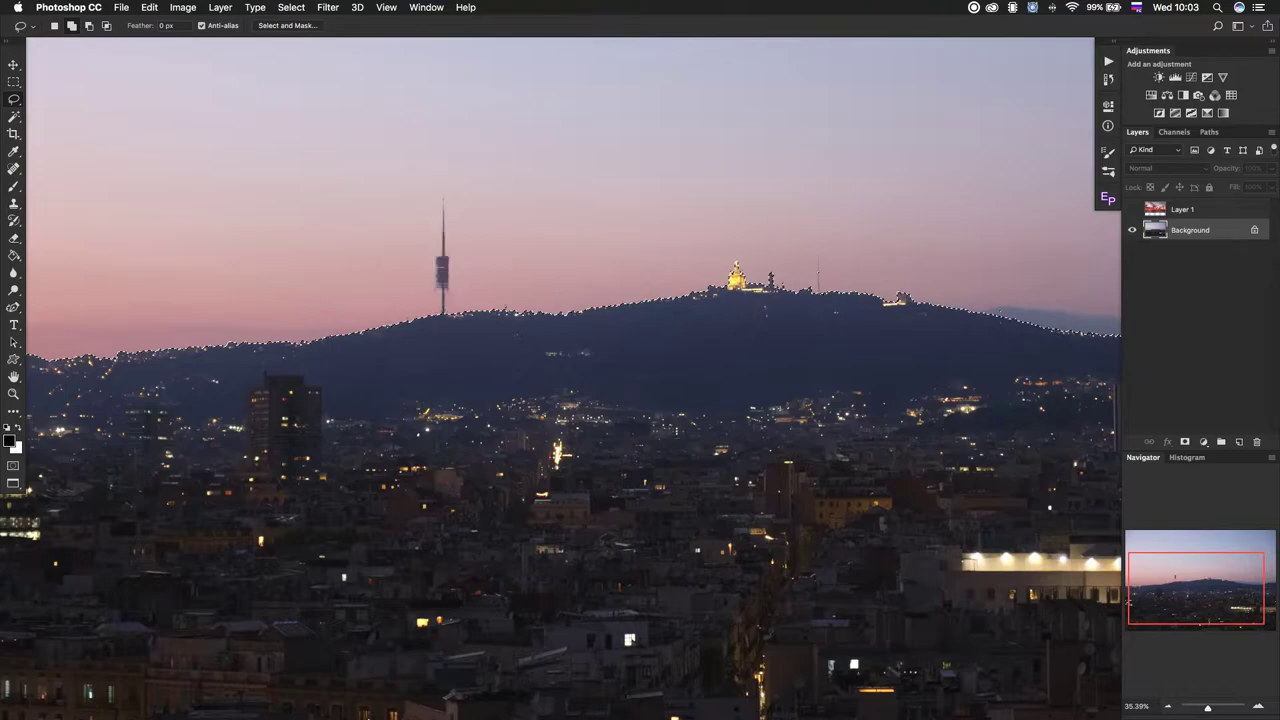
pyautogui.moveTo(803, 242); pyautogui.dragTo(845, 278)
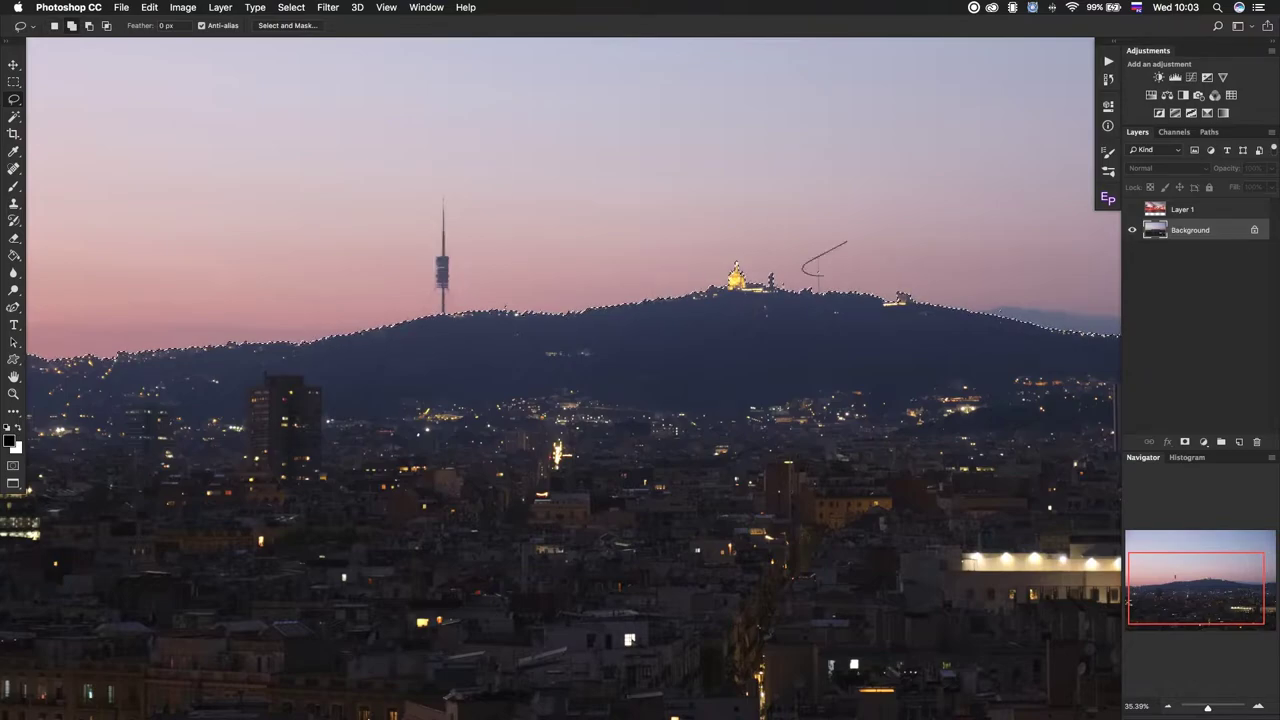
pyautogui.scroll(-3, 613, 275)
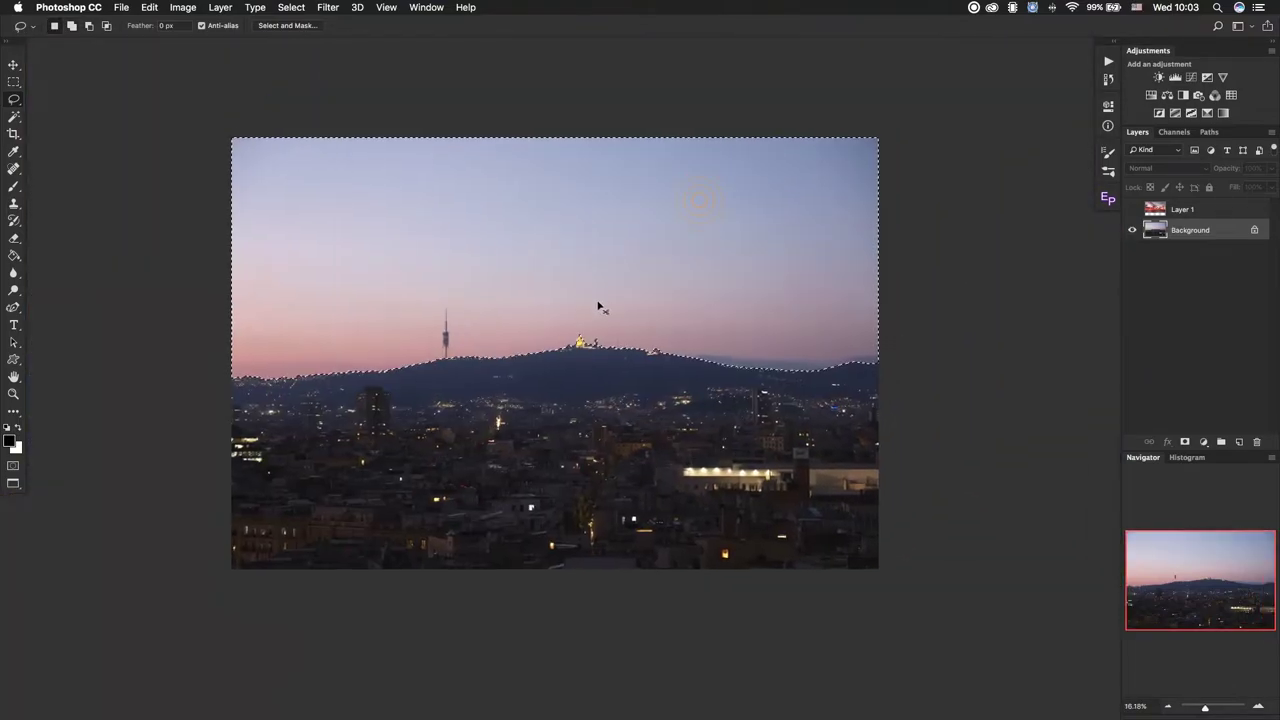
pyautogui.scroll(2, 605, 295)
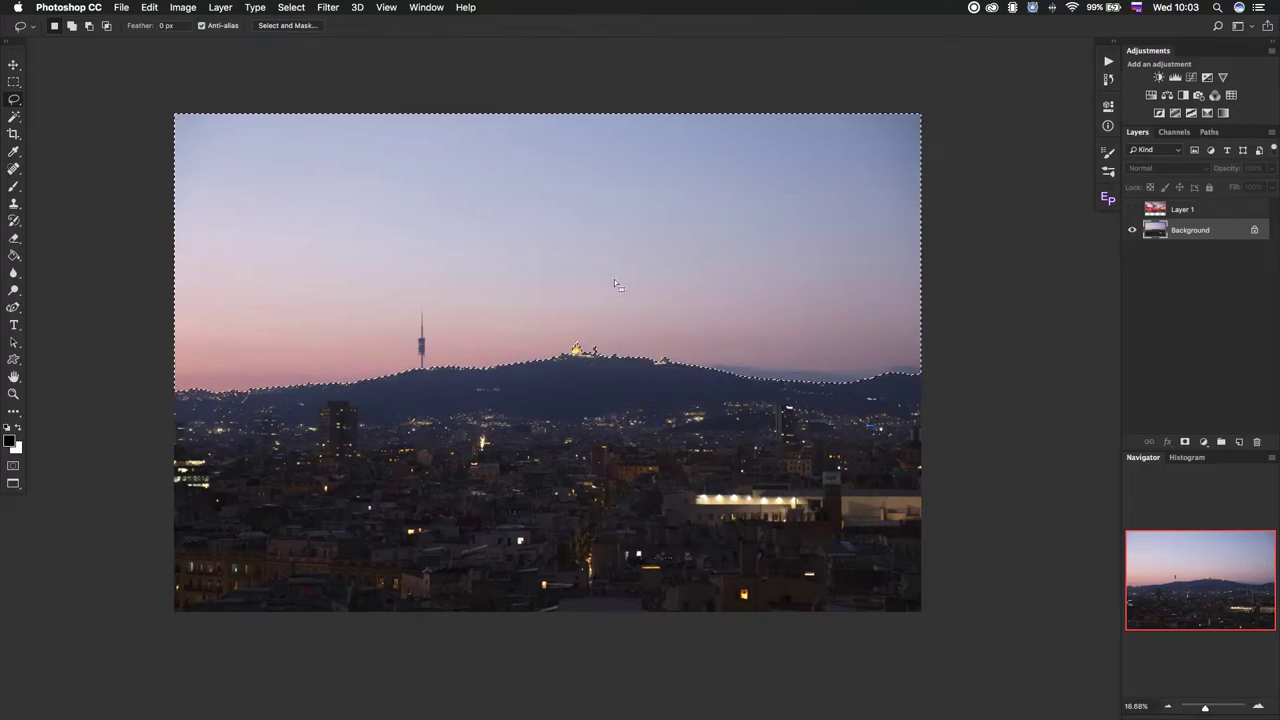
# - Feather the sky selection edge by a few pixels in Select and Mask, then recheck the skyline
pyautogui.click(292, 28)
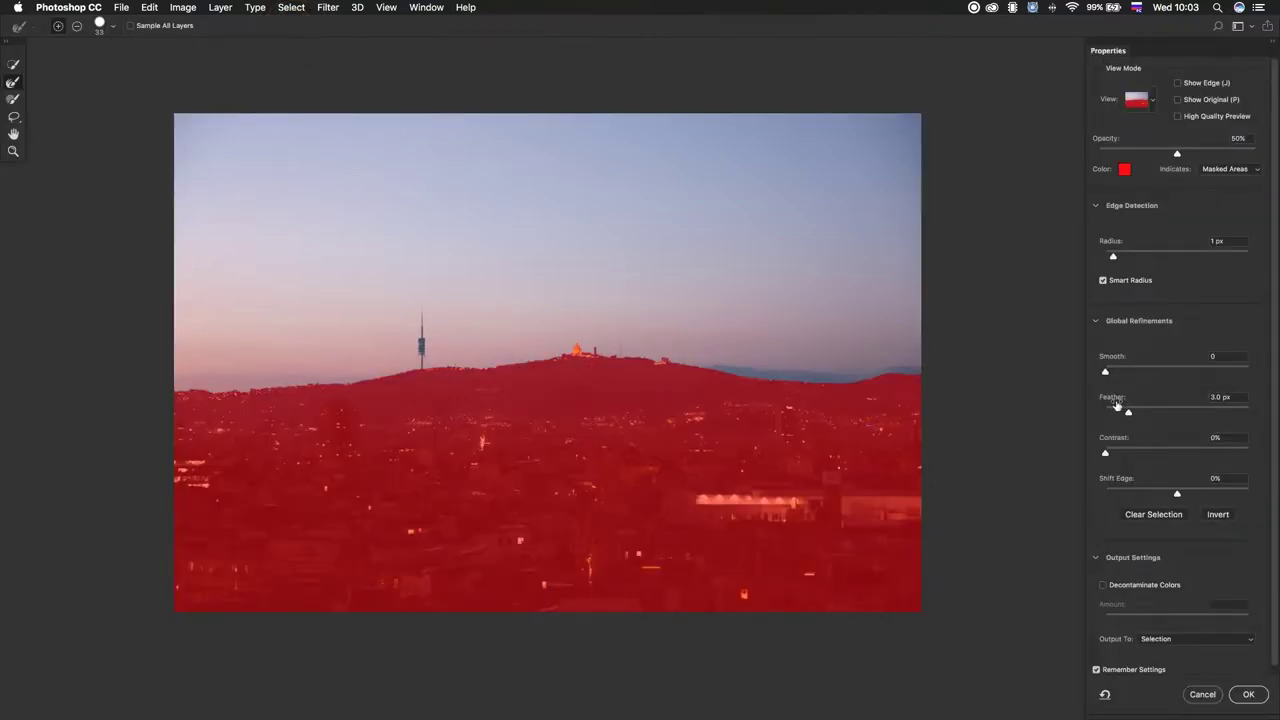
pyautogui.click(1214, 397)
pyautogui.press('Return')
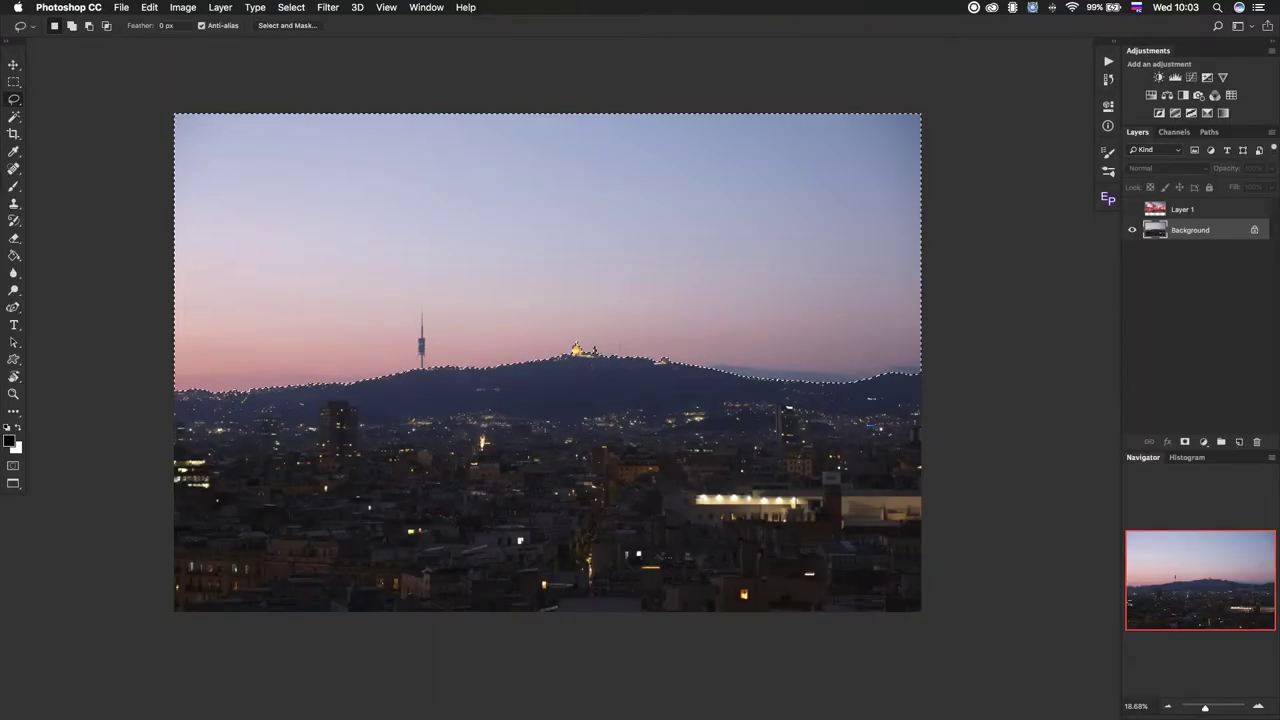
pyautogui.hotkey('ctrl', '+')
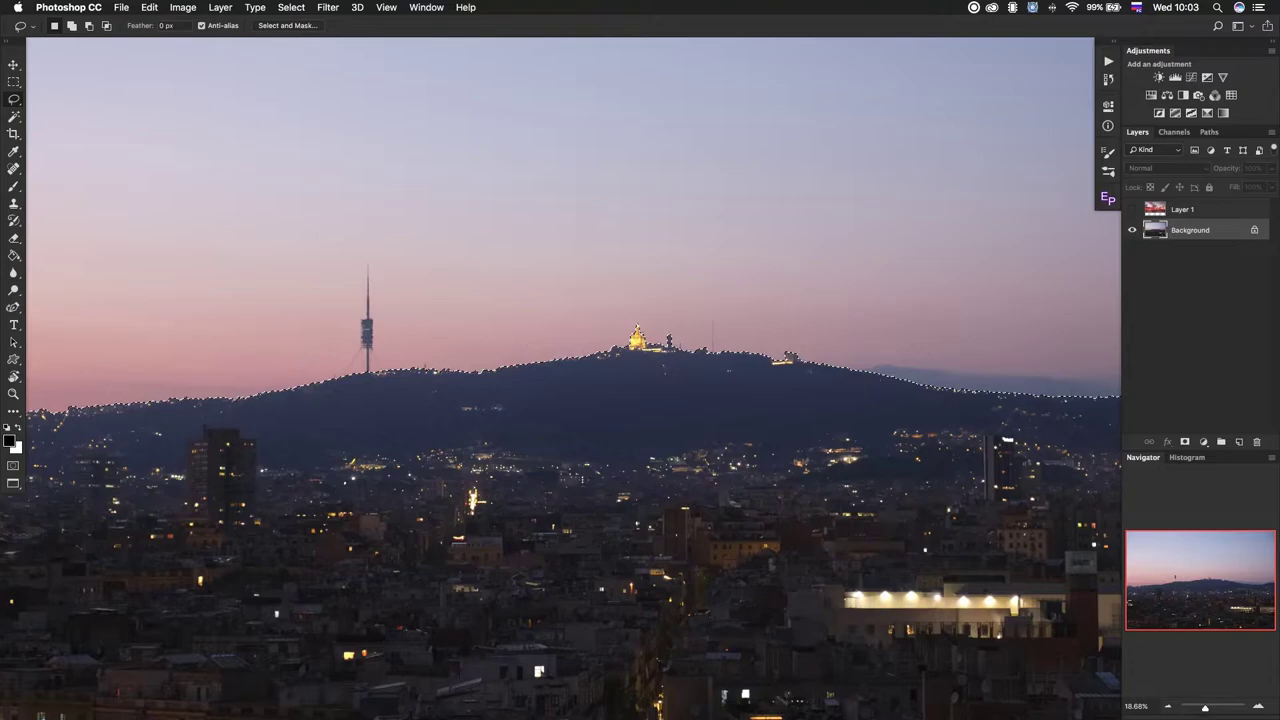
pyautogui.scroll(5, 455, 405)
pyautogui.scroll(3, 455, 405)
pyautogui.scroll(3, 455, 405)
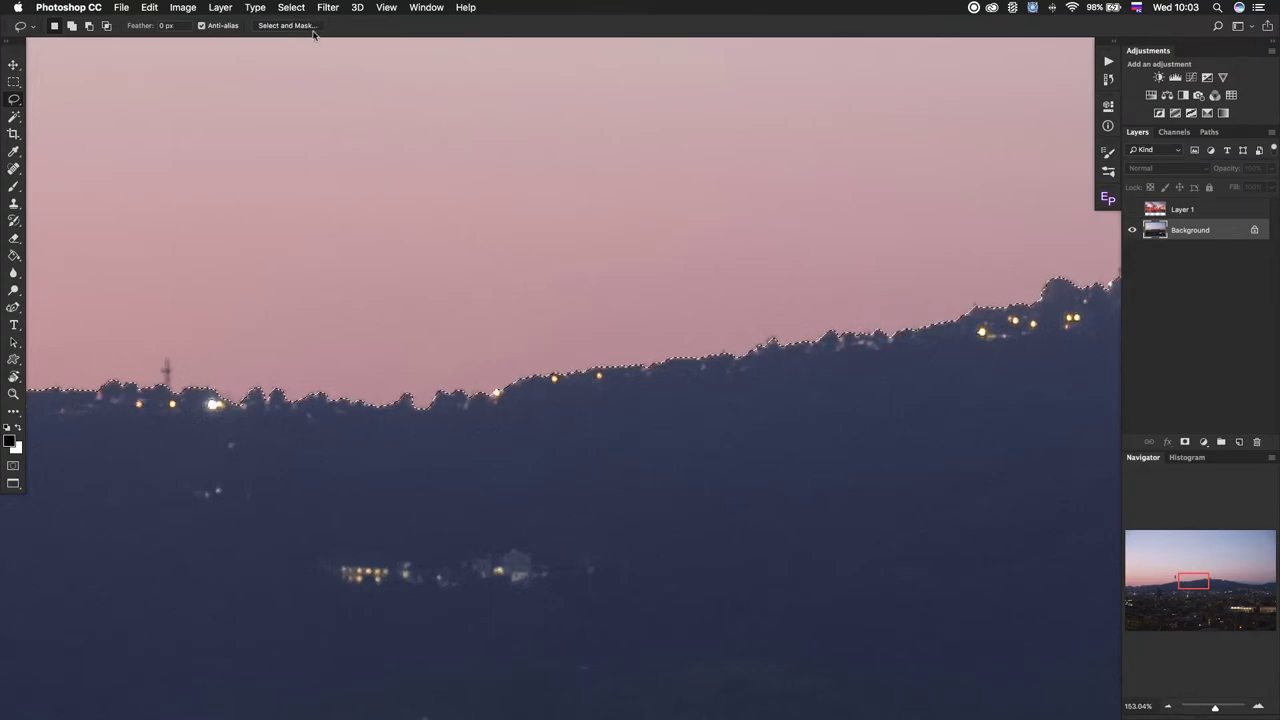
pyautogui.click(310, 27)
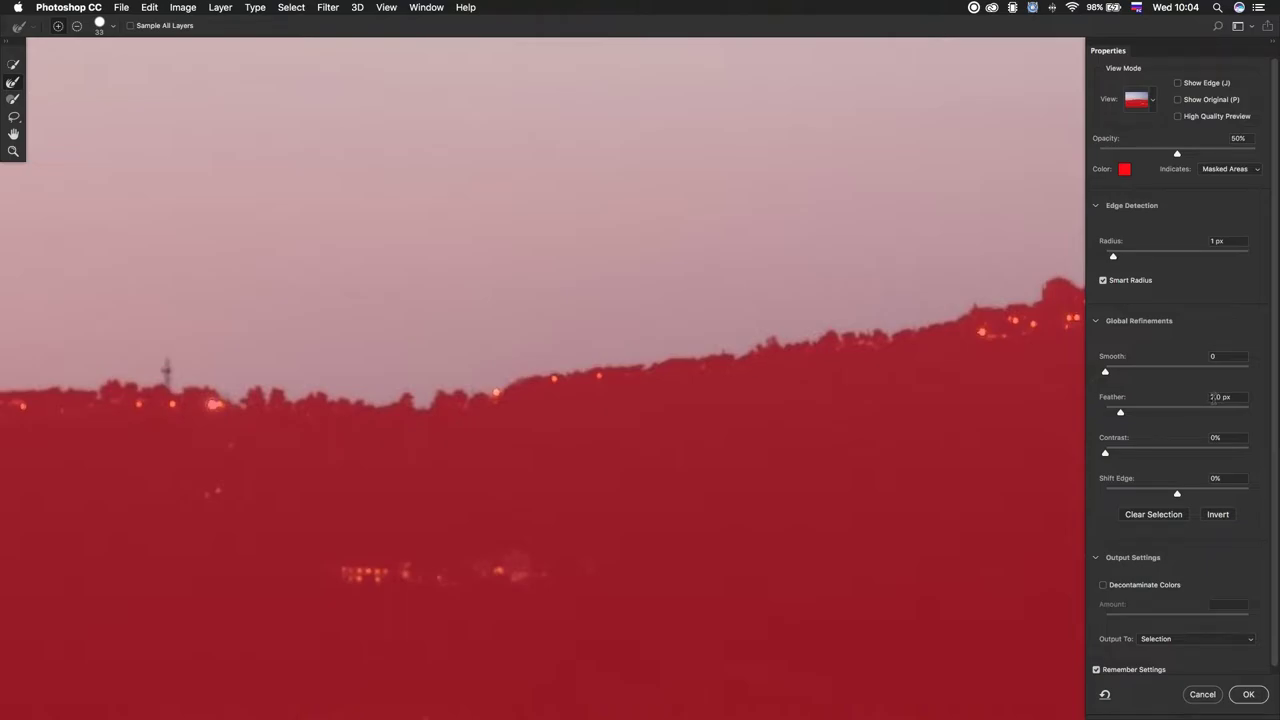
pyautogui.click(1215, 697)
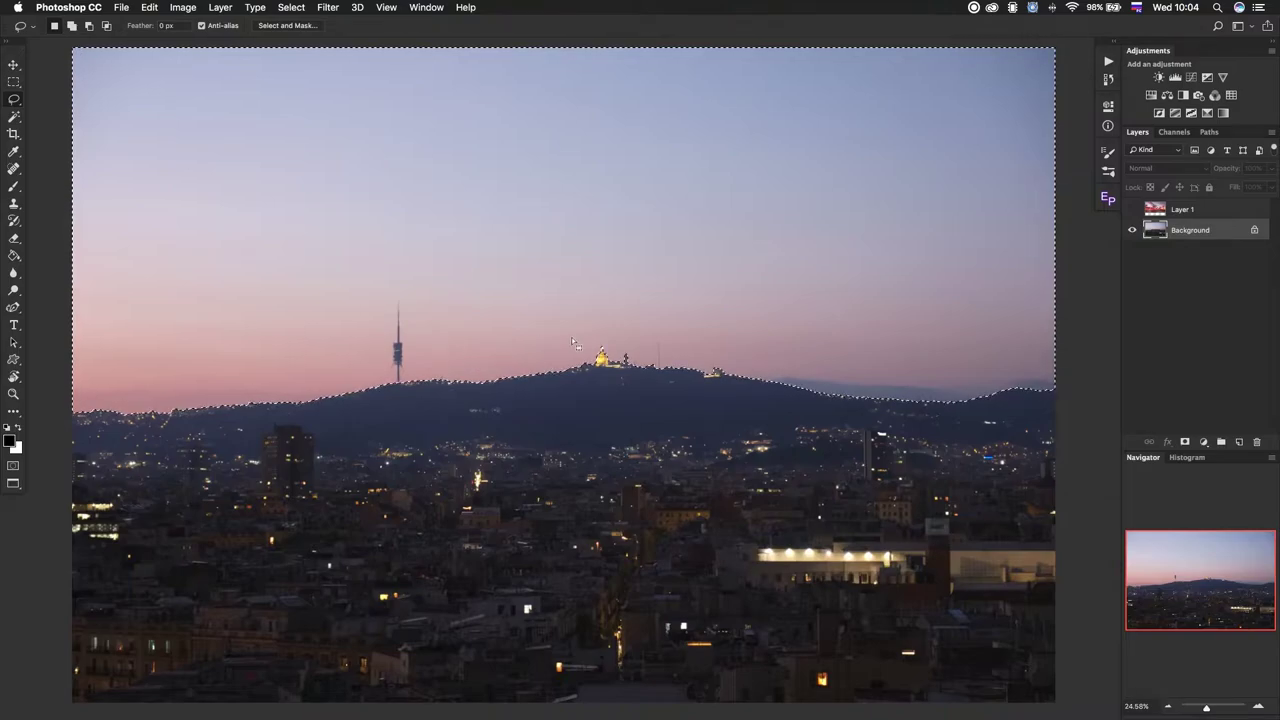
# - Save the sky selection as channel Alpha 1 and make sunset Layer 1 visible again
pyautogui.click(1174, 132)
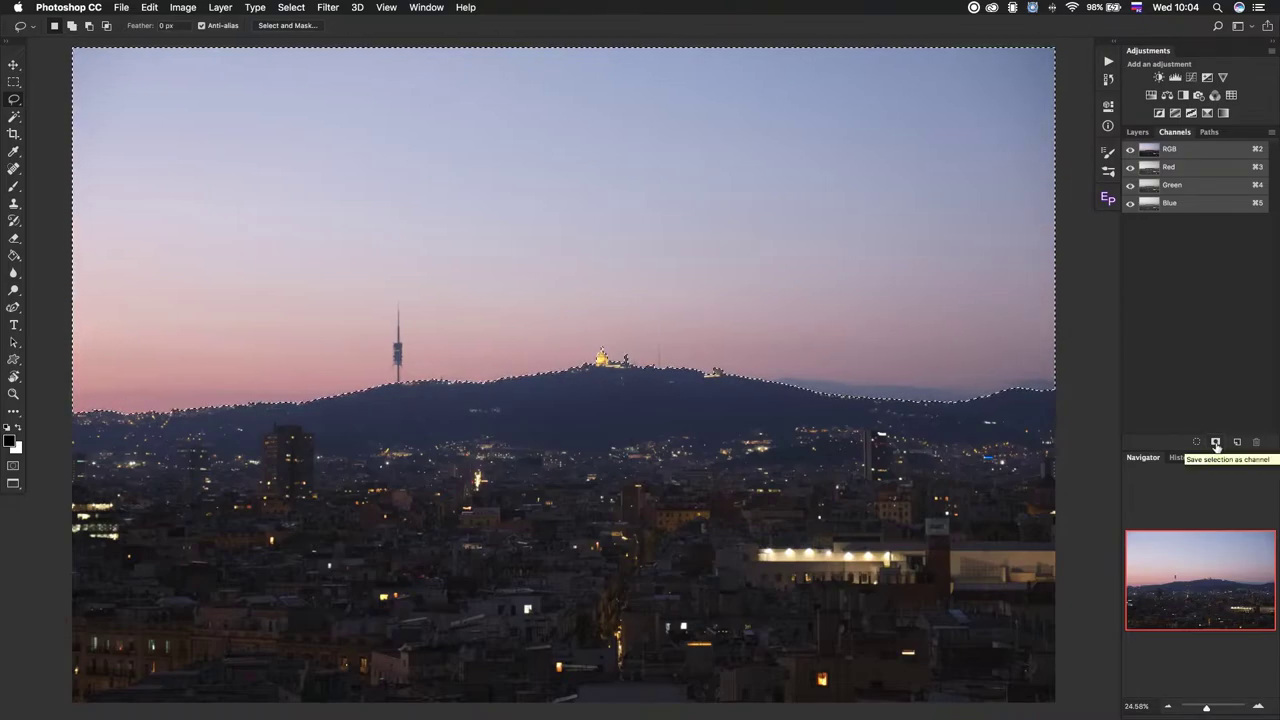
pyautogui.click(1216, 442)
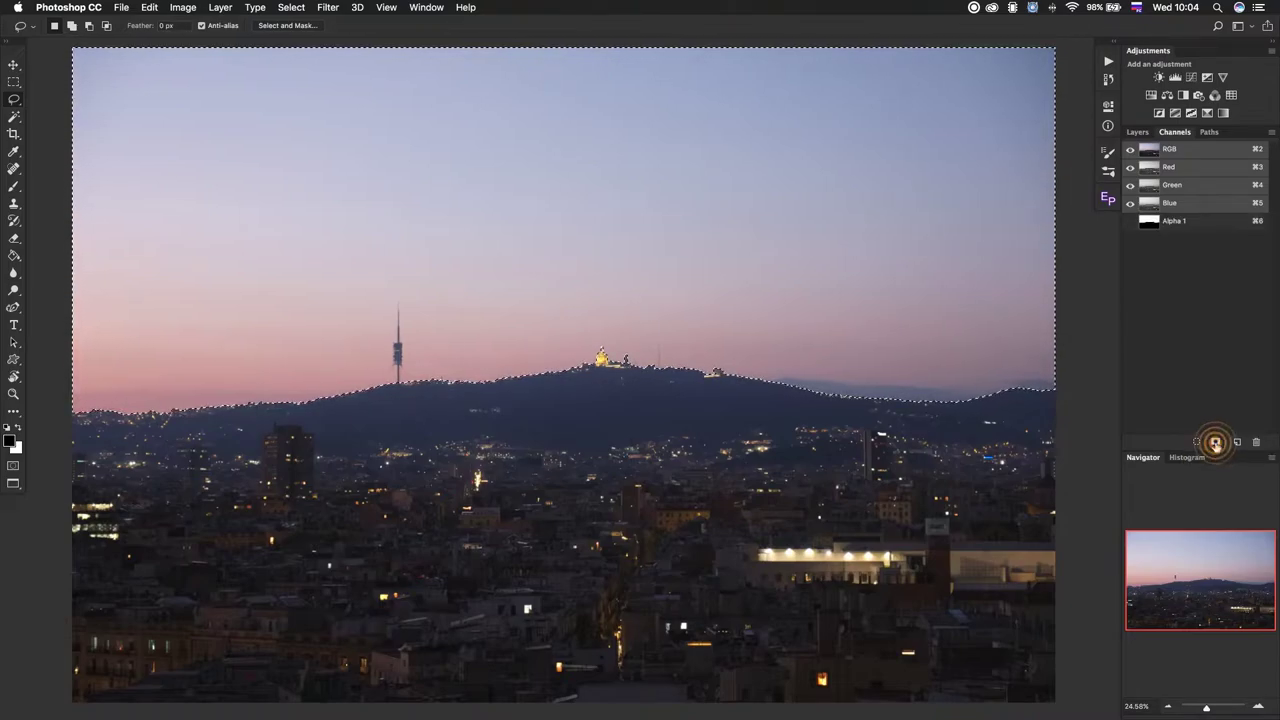
pyautogui.click(1139, 132)
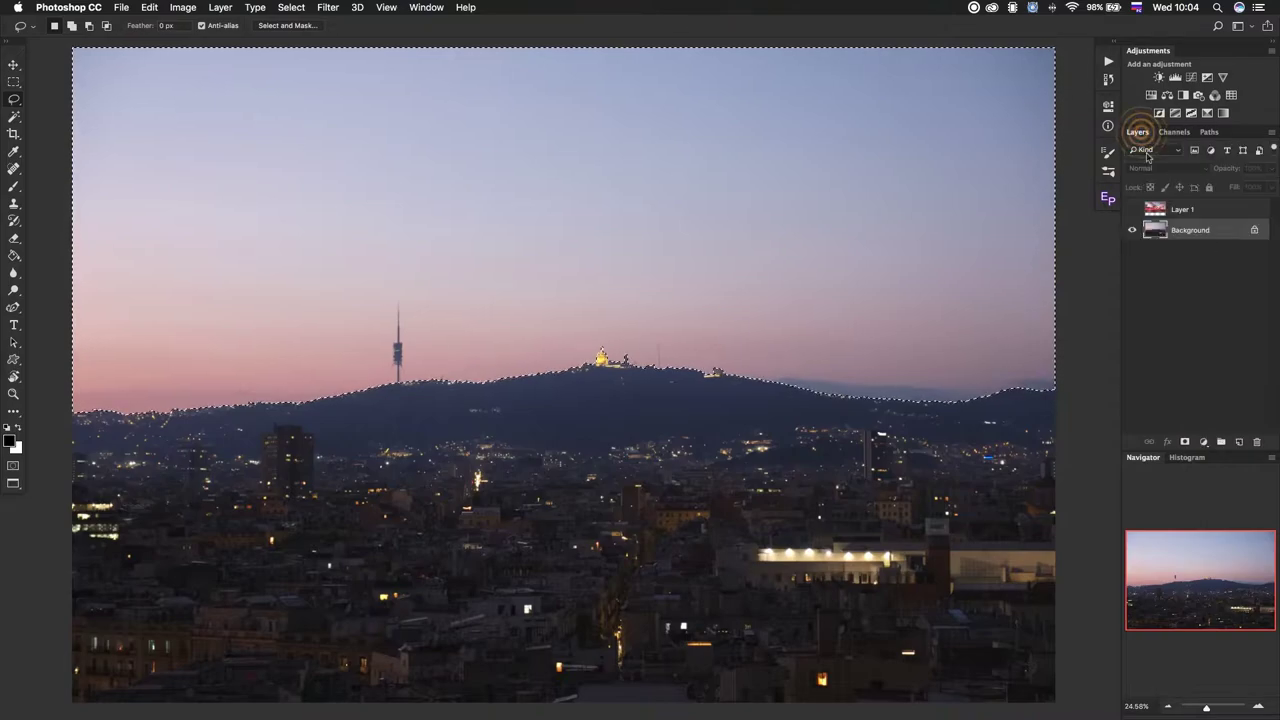
pyautogui.click(1133, 209)
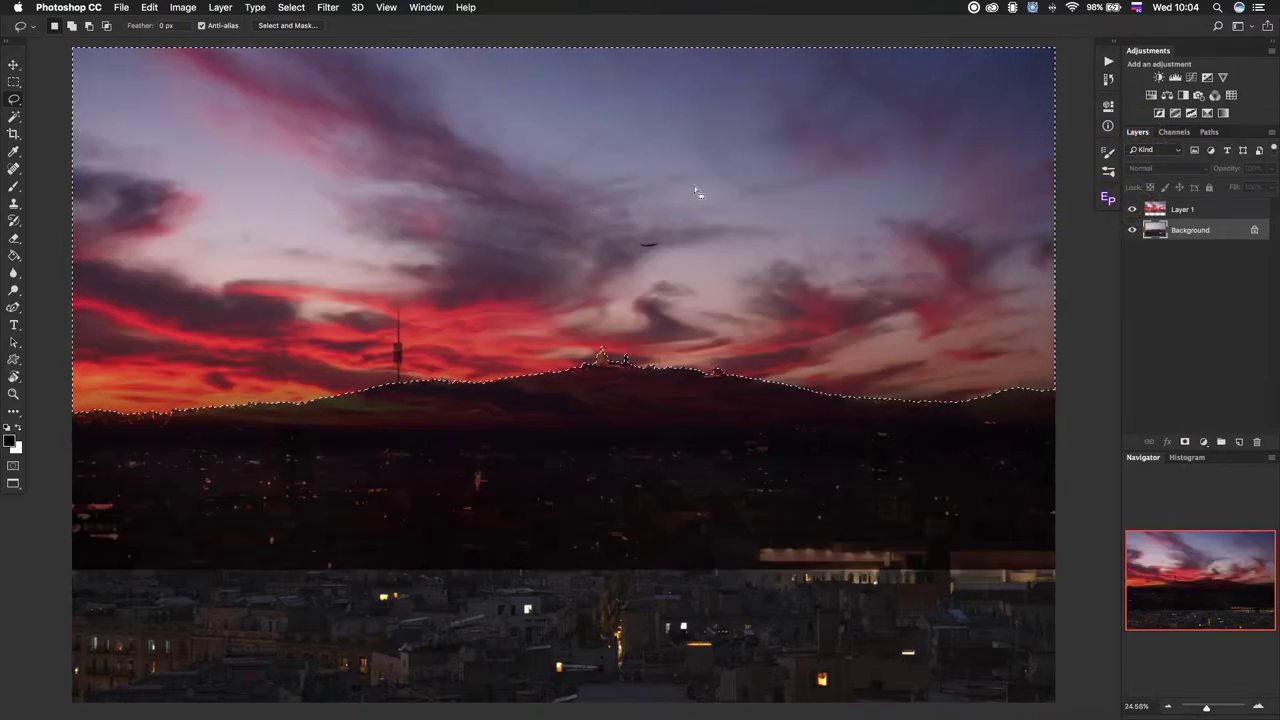
# - Add a layer mask to sunset Layer 1 from the sky selection
pyautogui.click(1228, 209)
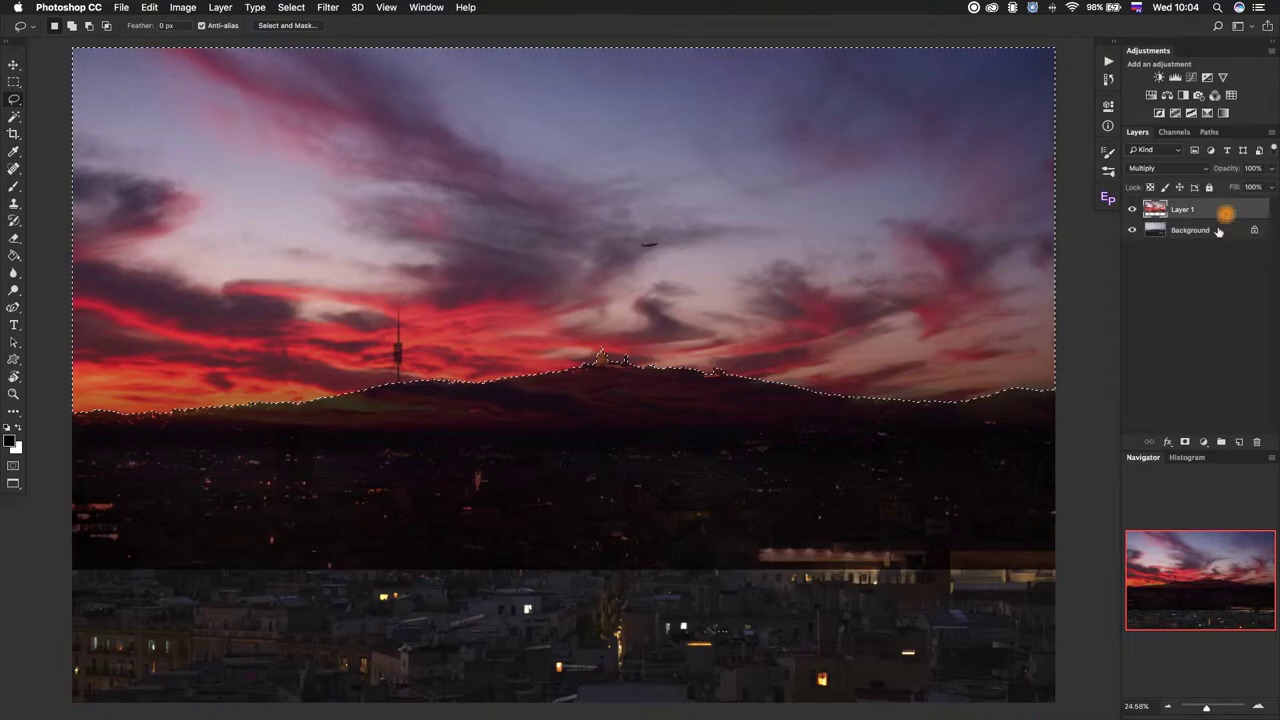
pyautogui.click(1185, 442)
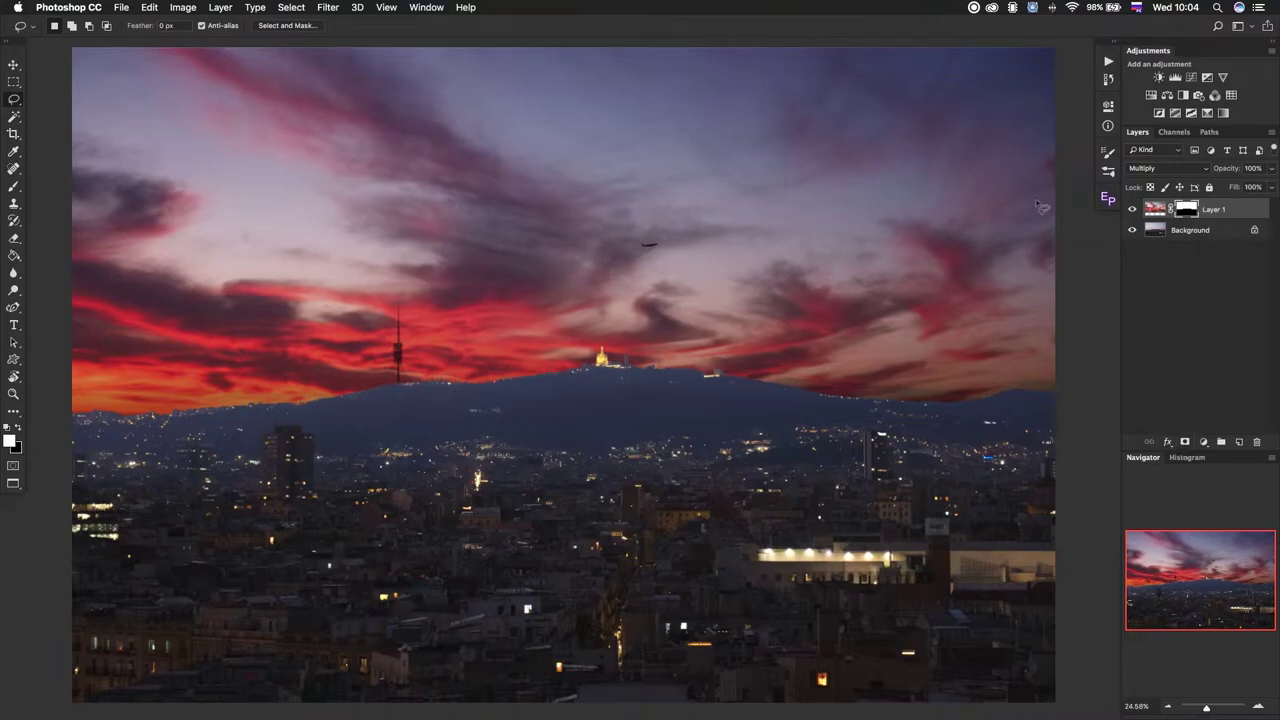
pyautogui.click(1170, 169)
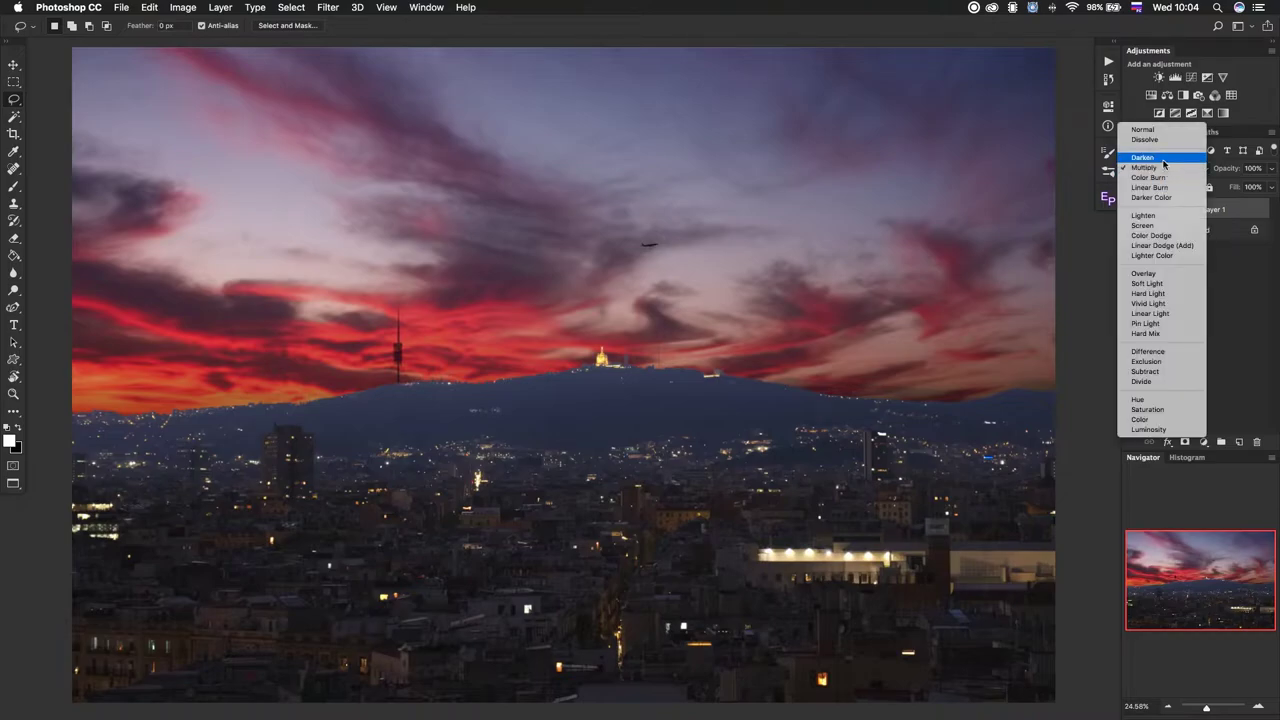
# - Blend masked Layer 1 in Darken mode and zoom in to check the skyline edge
pyautogui.click(1161, 158)
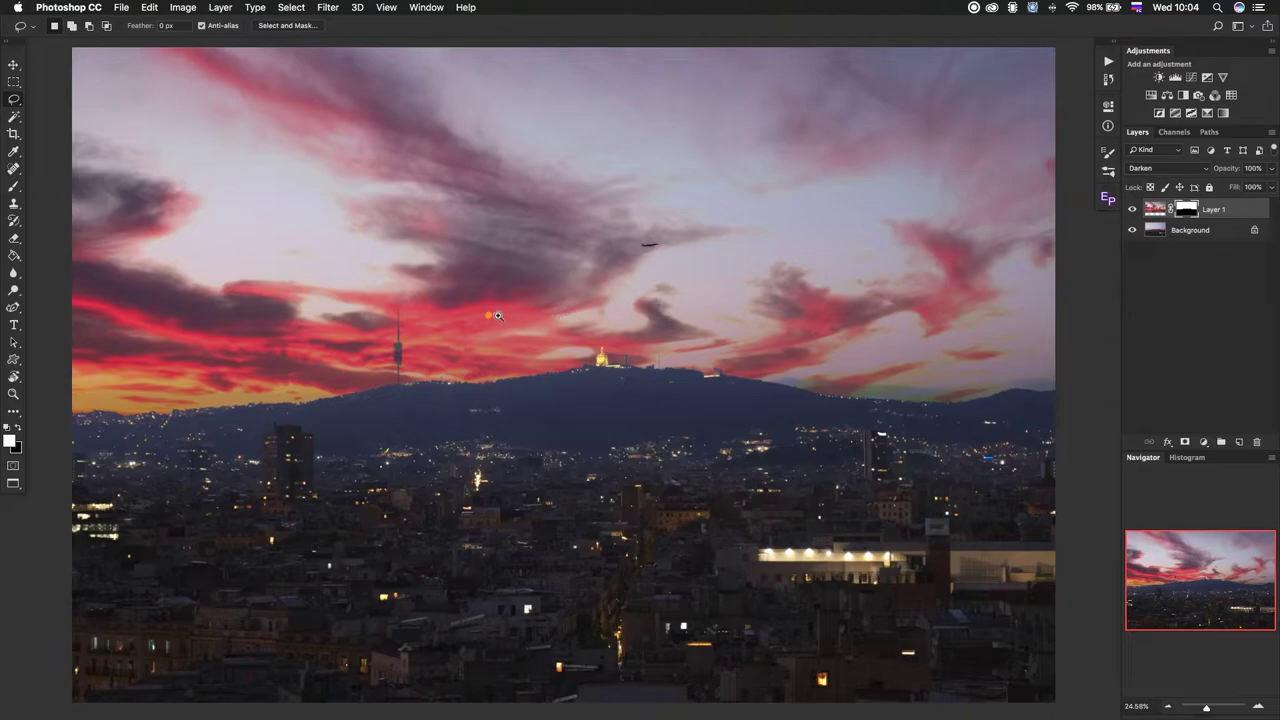
pyautogui.moveTo(497, 316); pyautogui.dragTo(552, 432)
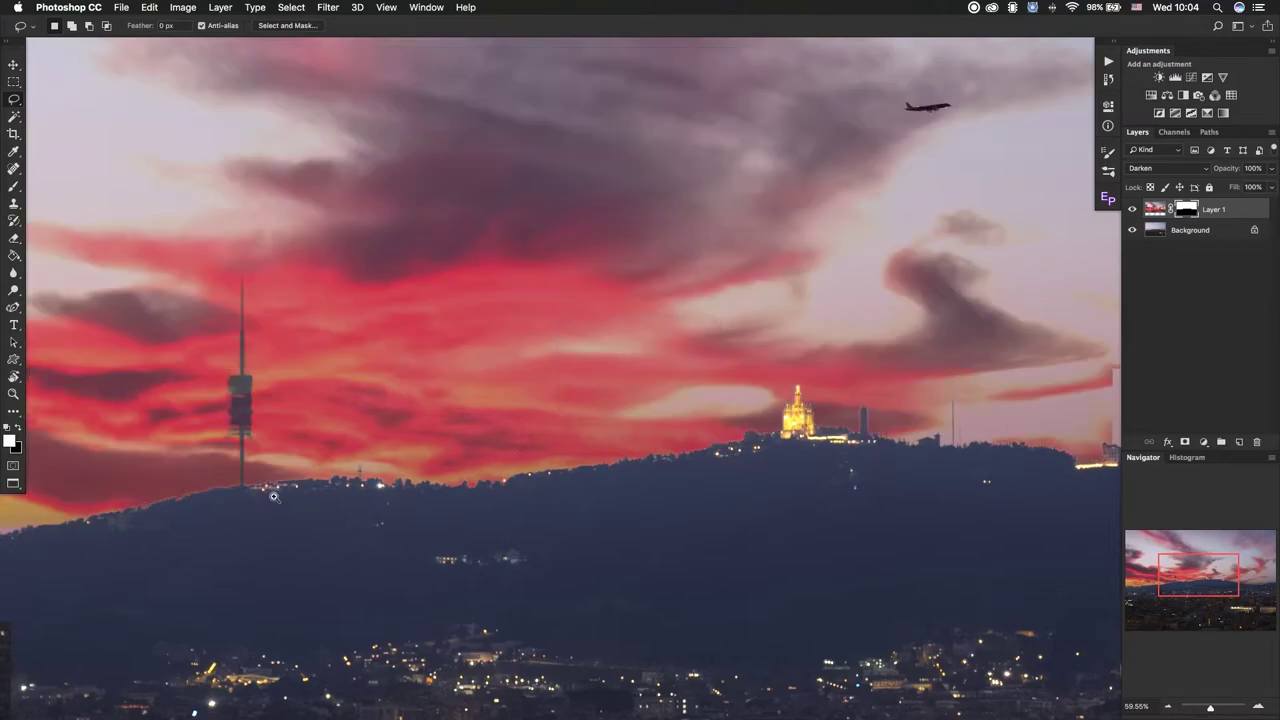
pyautogui.moveTo(552, 432); pyautogui.dragTo(187, 548)
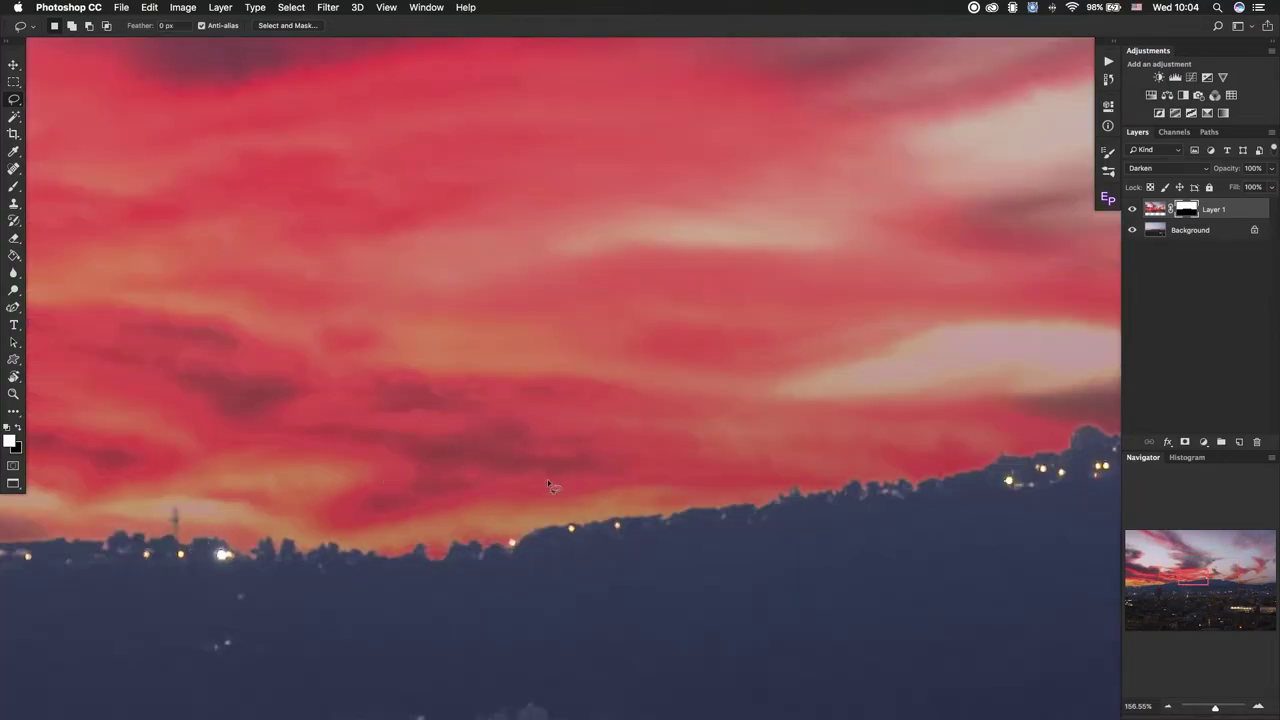
pyautogui.moveTo(629, 391); pyautogui.dragTo(616, 363)
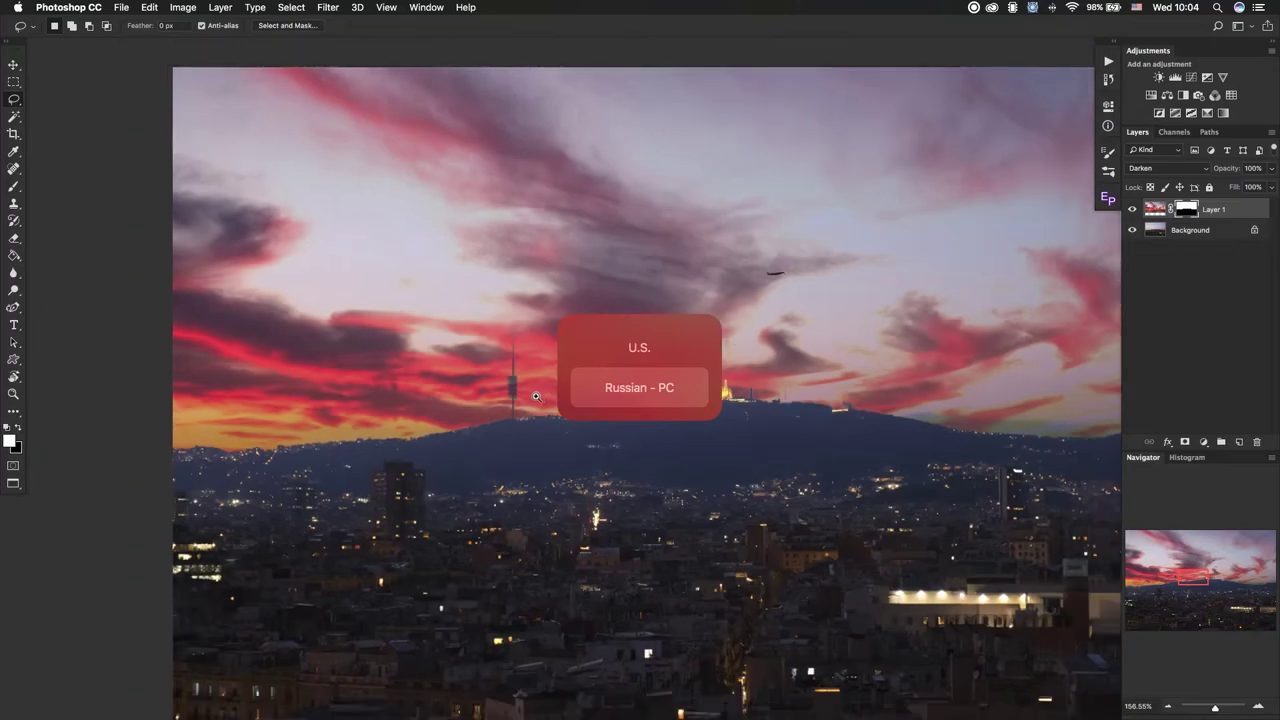
pyautogui.moveTo(703, 229)
pyautogui.mouseDown()
pyautogui.moveTo(563, 262)
pyautogui.moveTo(591, 271)
pyautogui.mouseUp()
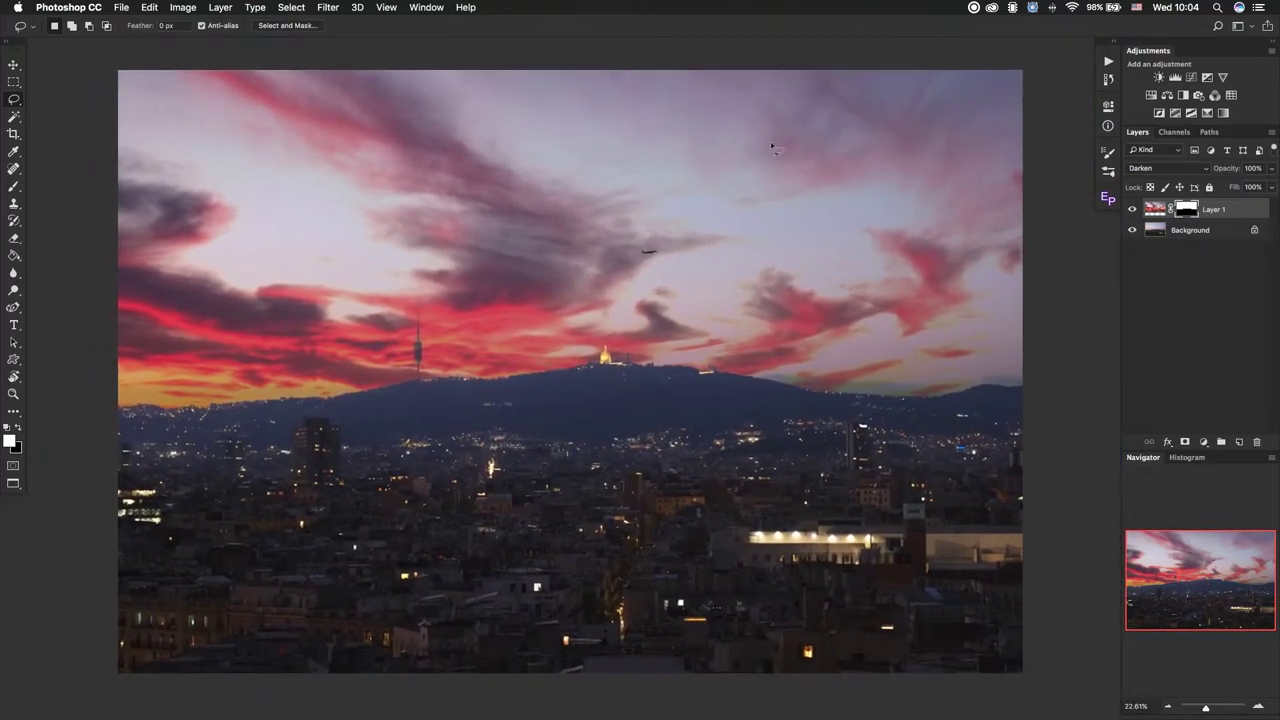
# - Switch Layer 1 to Soft Light and duplicate it
pyautogui.click(1168, 172)
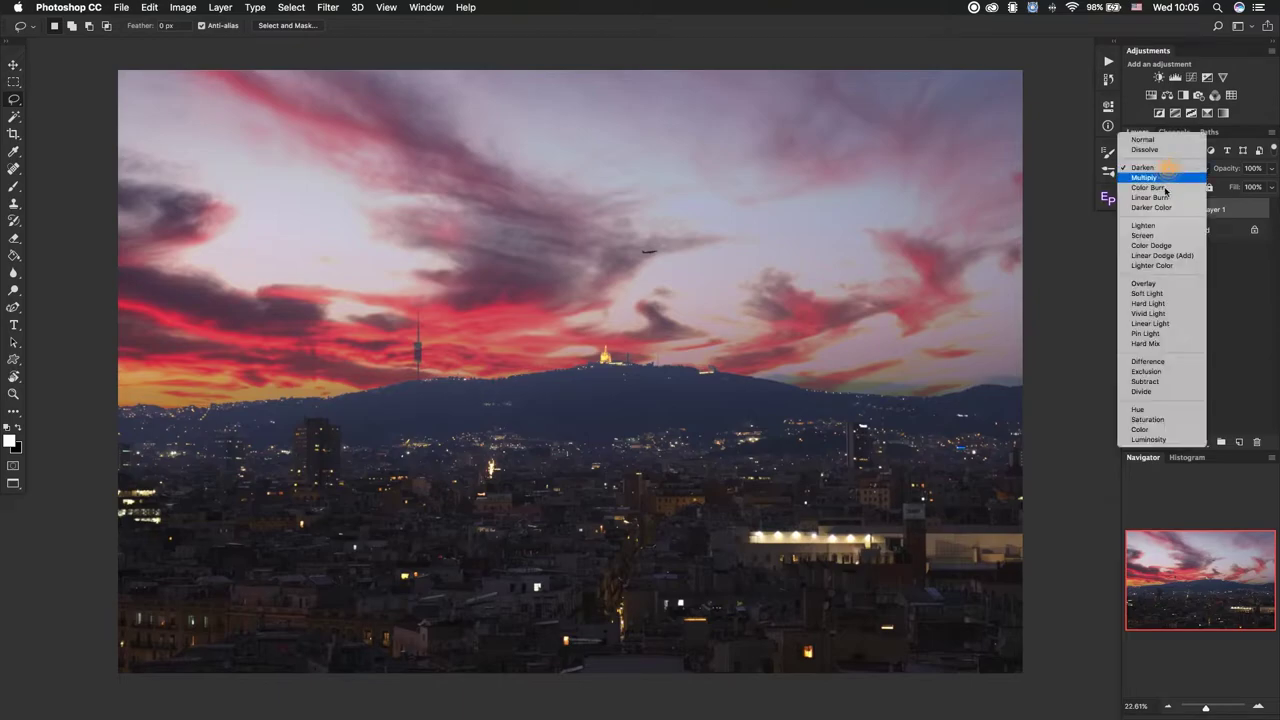
pyautogui.click(1164, 290)
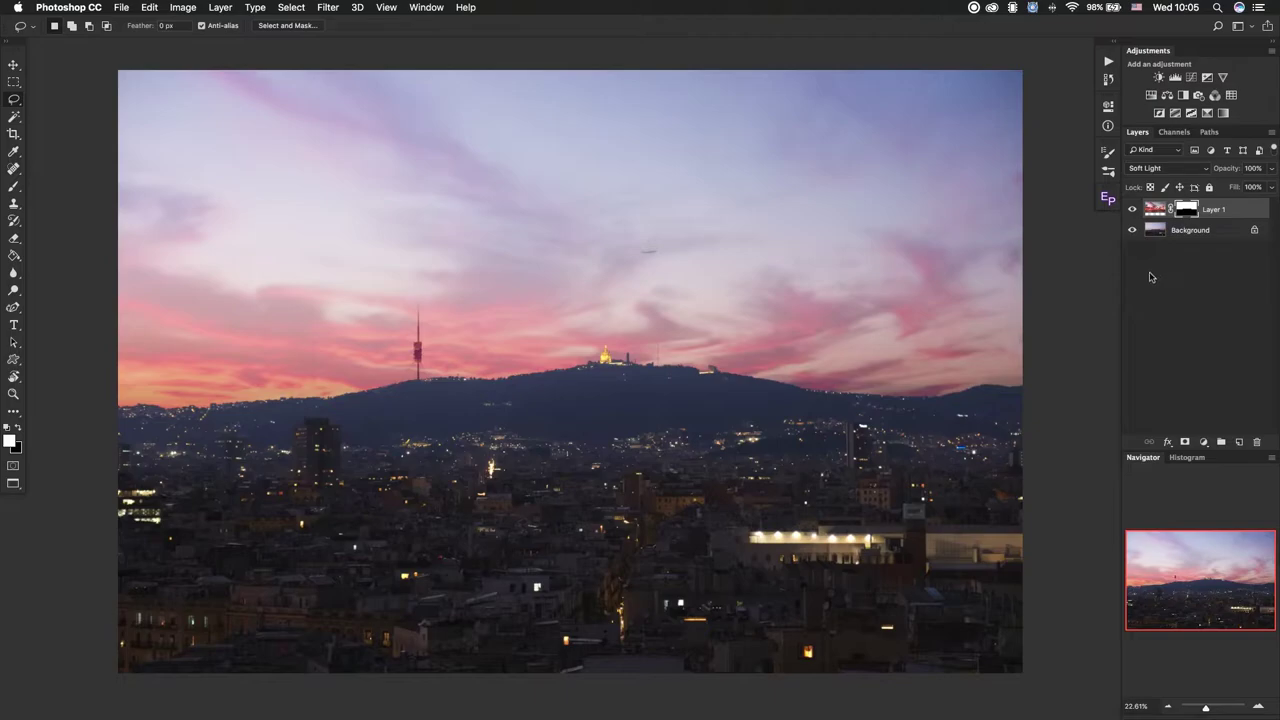
pyautogui.hotkey('ctrl', 'j')
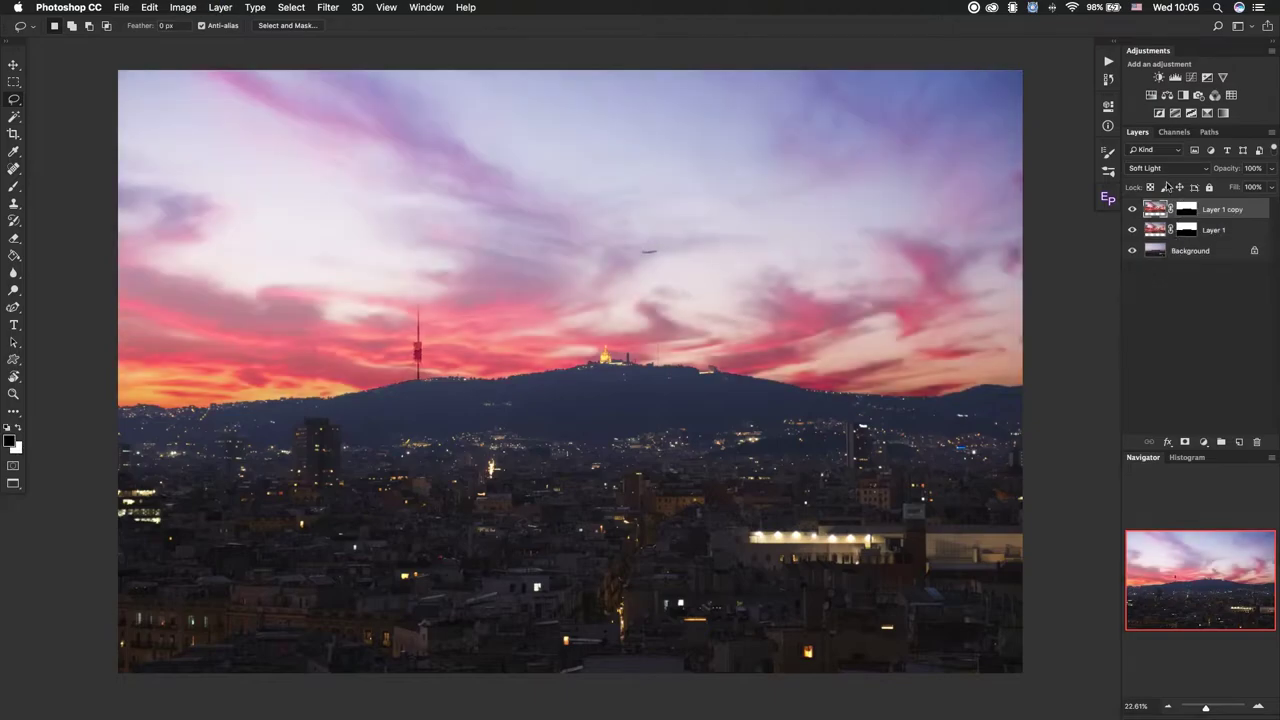
# - Set Layer 1 copy to Darken at 50% opacity and toggle layer visibility to compare
pyautogui.click(1169, 172)
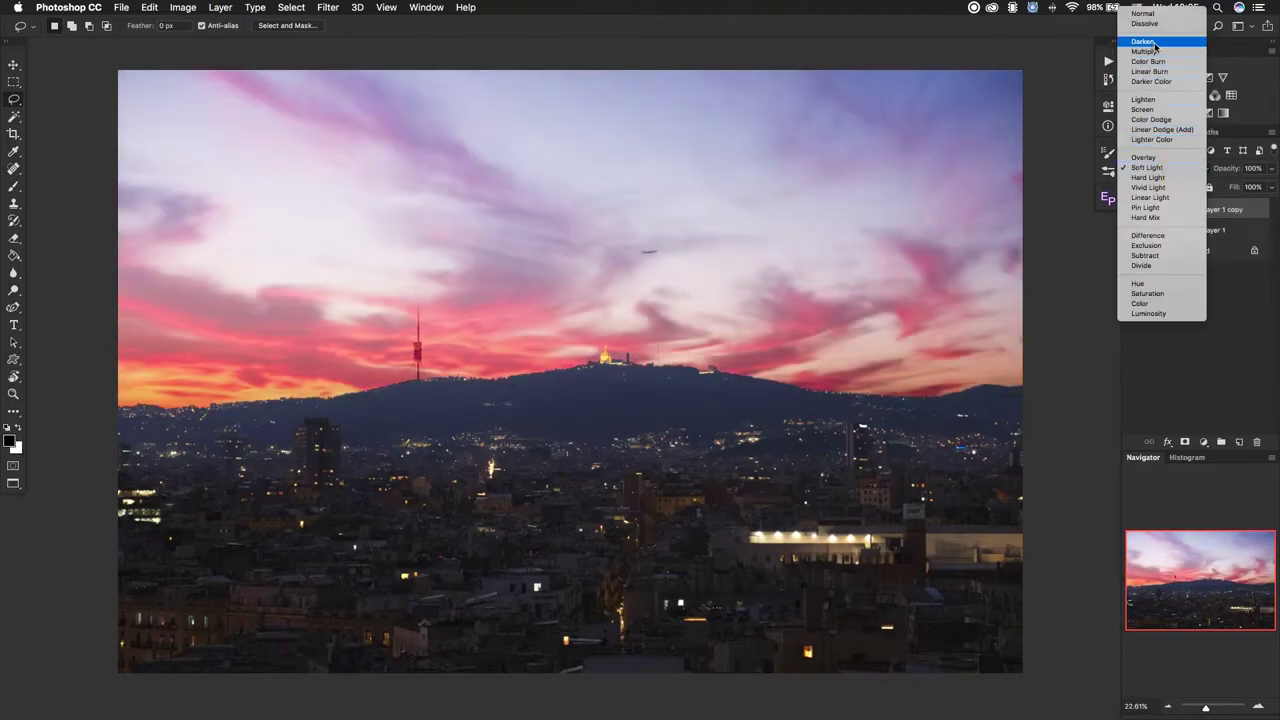
pyautogui.click(1155, 43)
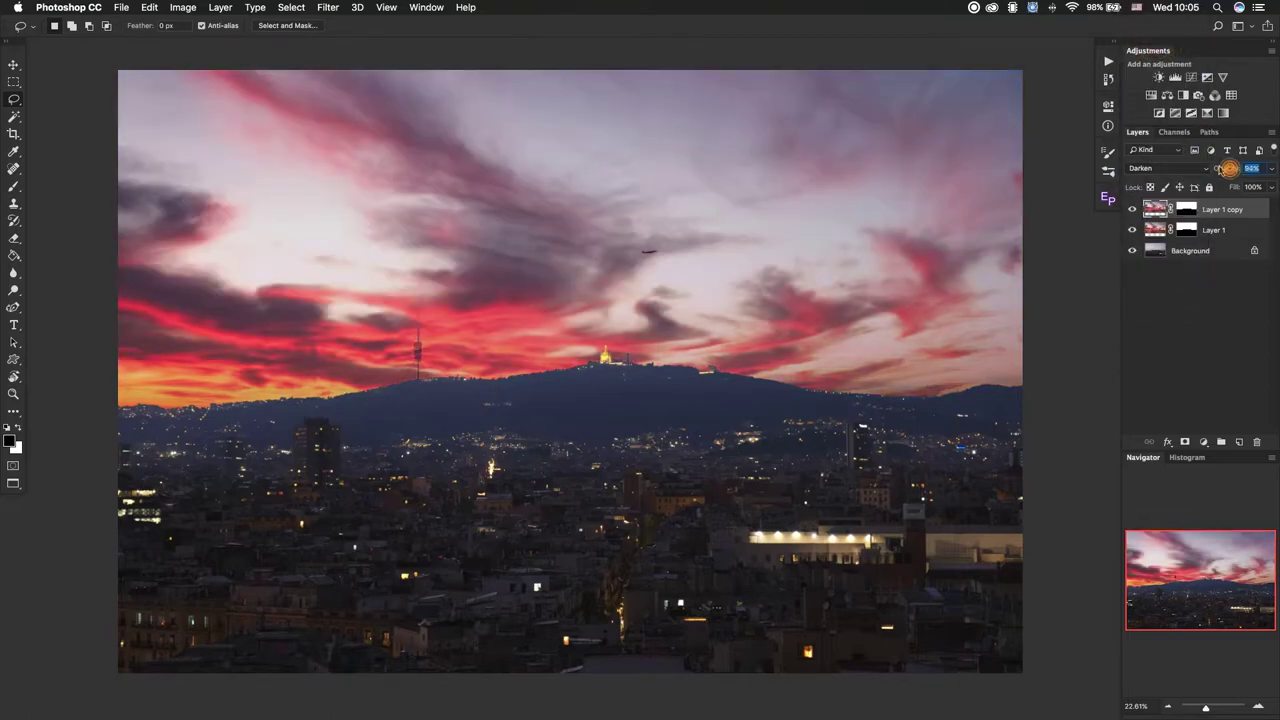
pyautogui.moveTo(1230, 169); pyautogui.dragTo(1202, 168)
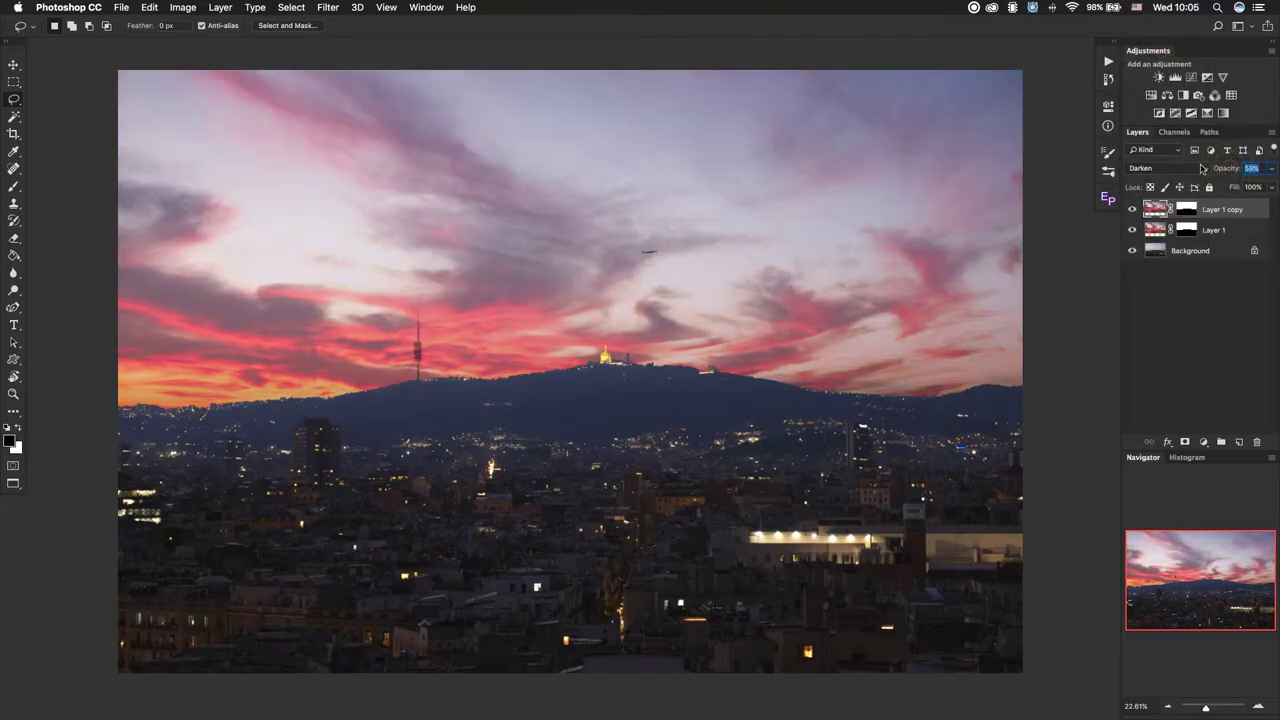
pyautogui.moveTo(1200, 168); pyautogui.dragTo(1225, 172)
pyautogui.write('50')
pyautogui.press('Return')
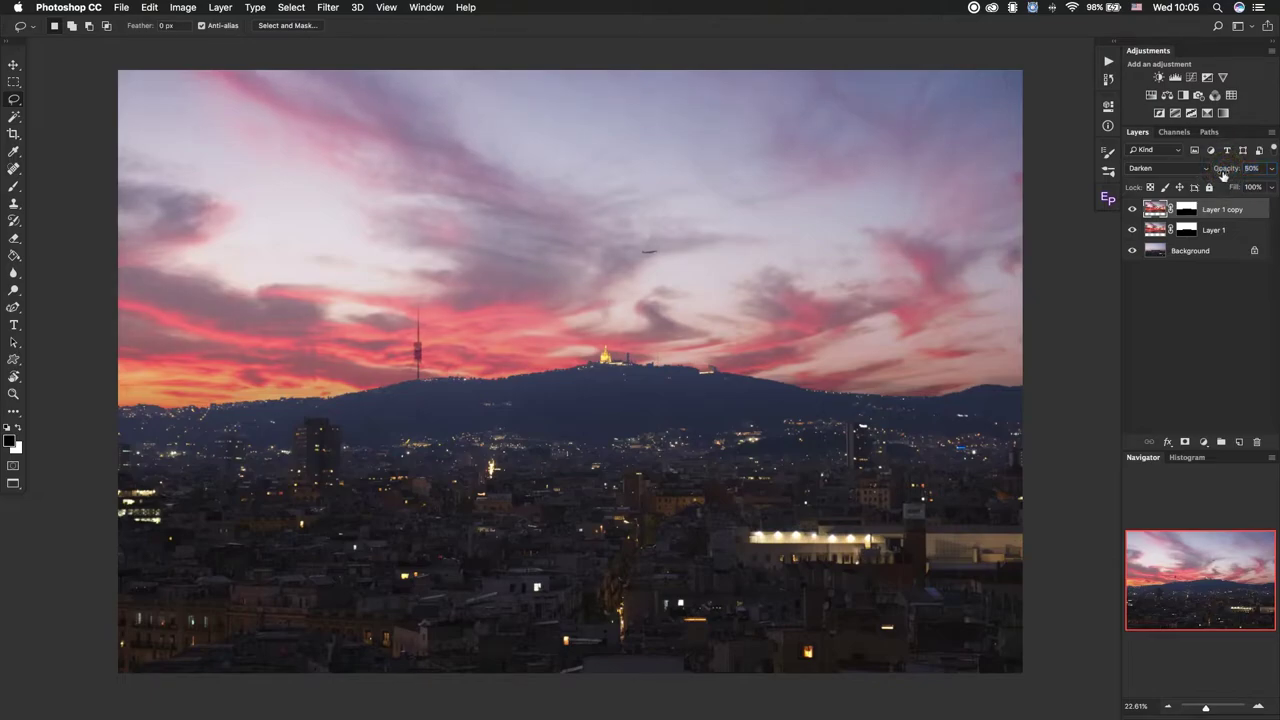
pyautogui.keyDown('alt'); pyautogui.click(1133, 251); pyautogui.keyUp('alt')
pyautogui.keyDown('alt'); pyautogui.click(1133, 251); pyautogui.keyUp('alt')
pyautogui.click(1132, 209)
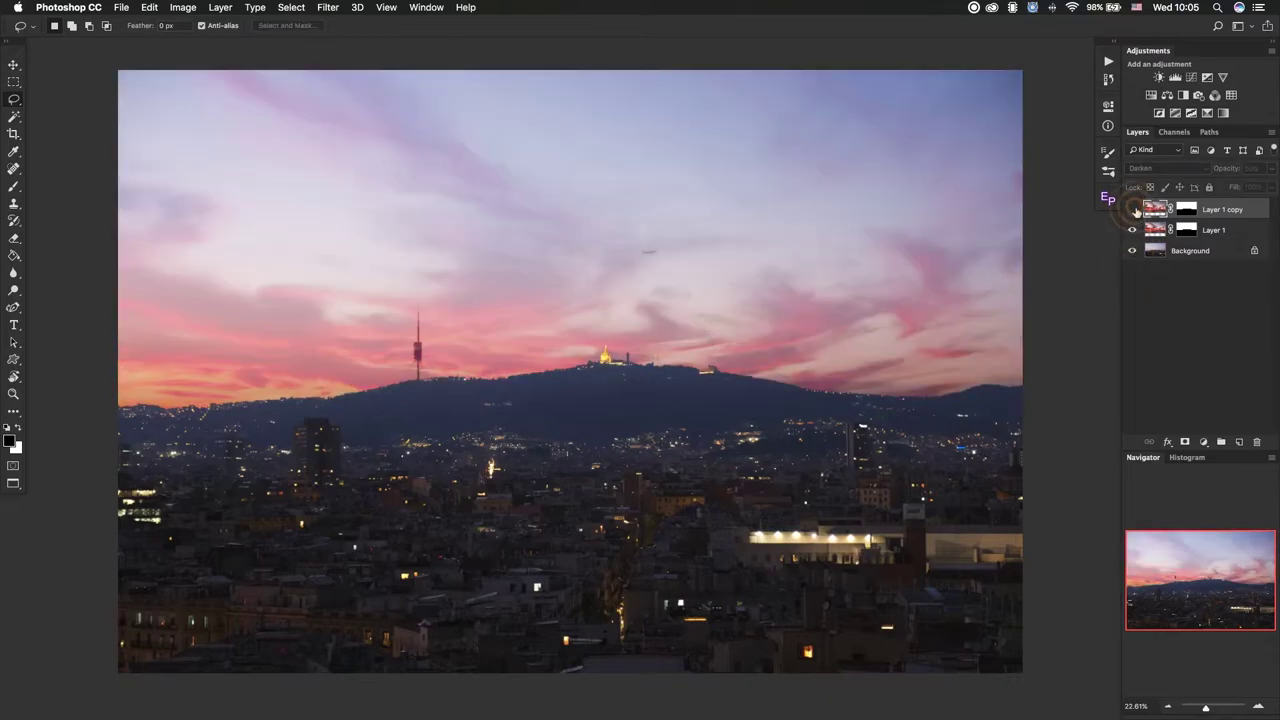
pyautogui.click(1132, 209)
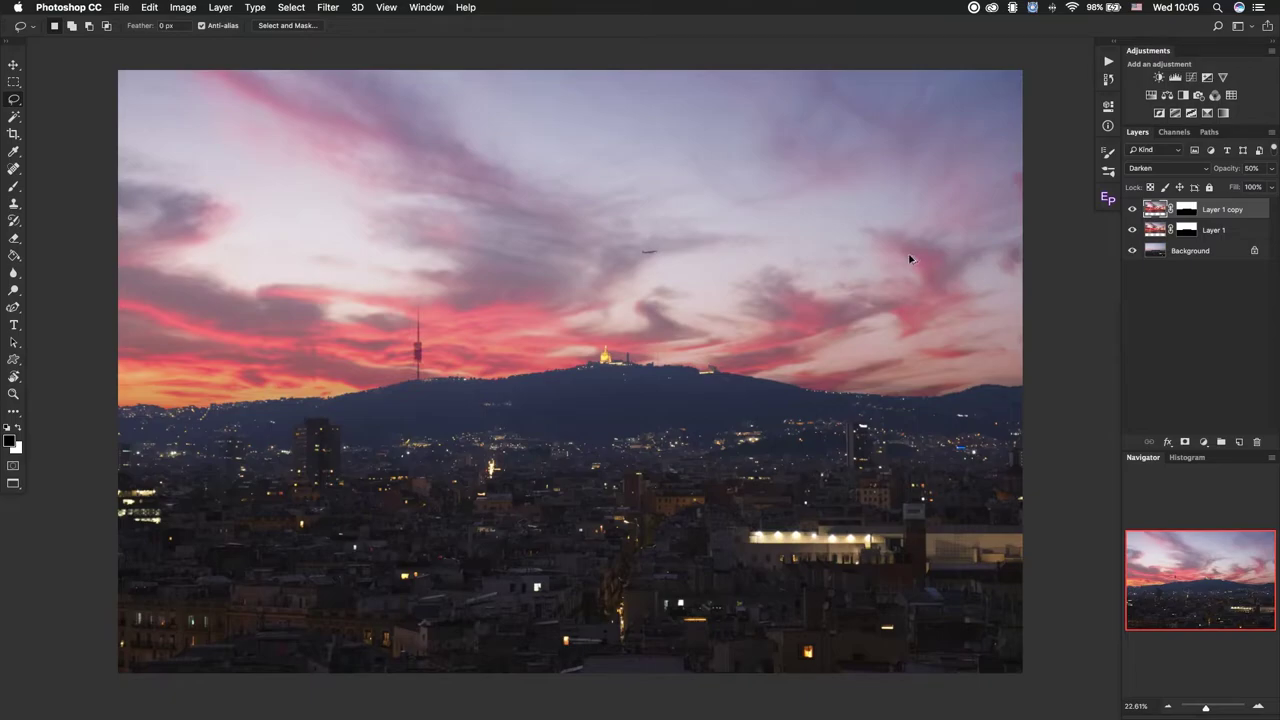
# - Merge all visible layers into a new Layer 2 and open the Camera Raw Filter on it
pyautogui.hotkey('ctrl', 'alt', 'shift', 'e')
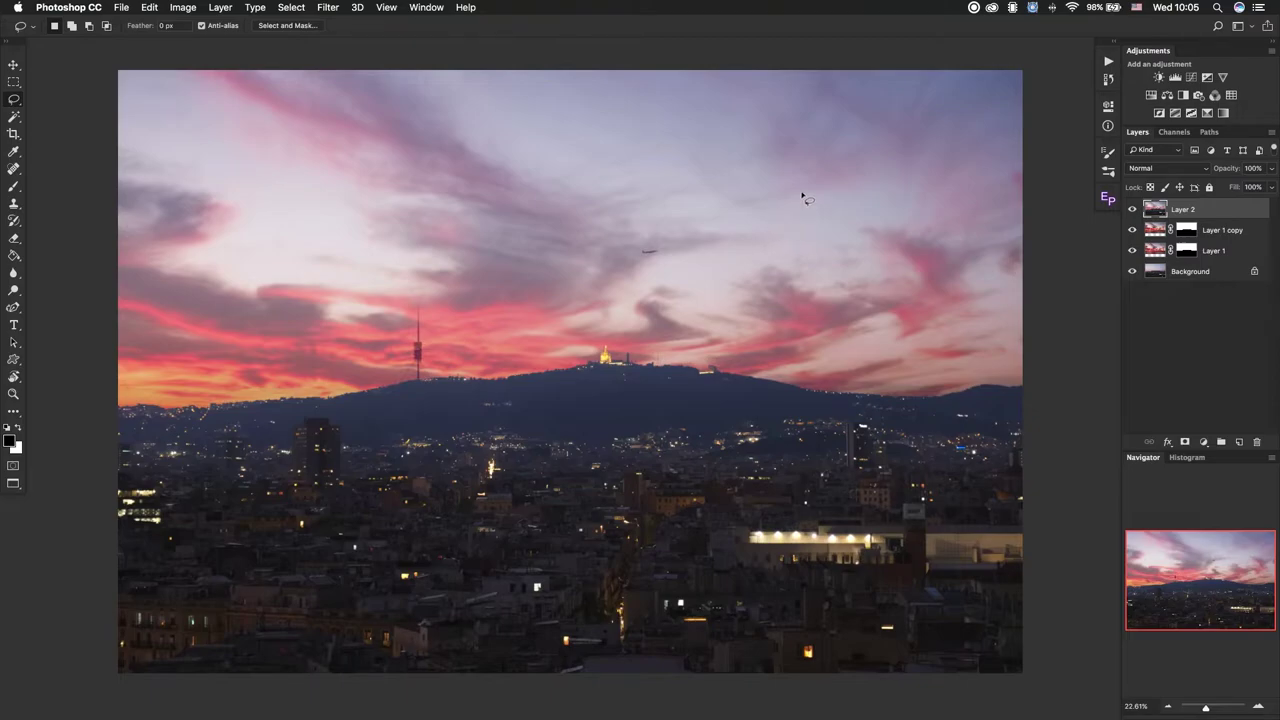
pyautogui.click(334, 13)
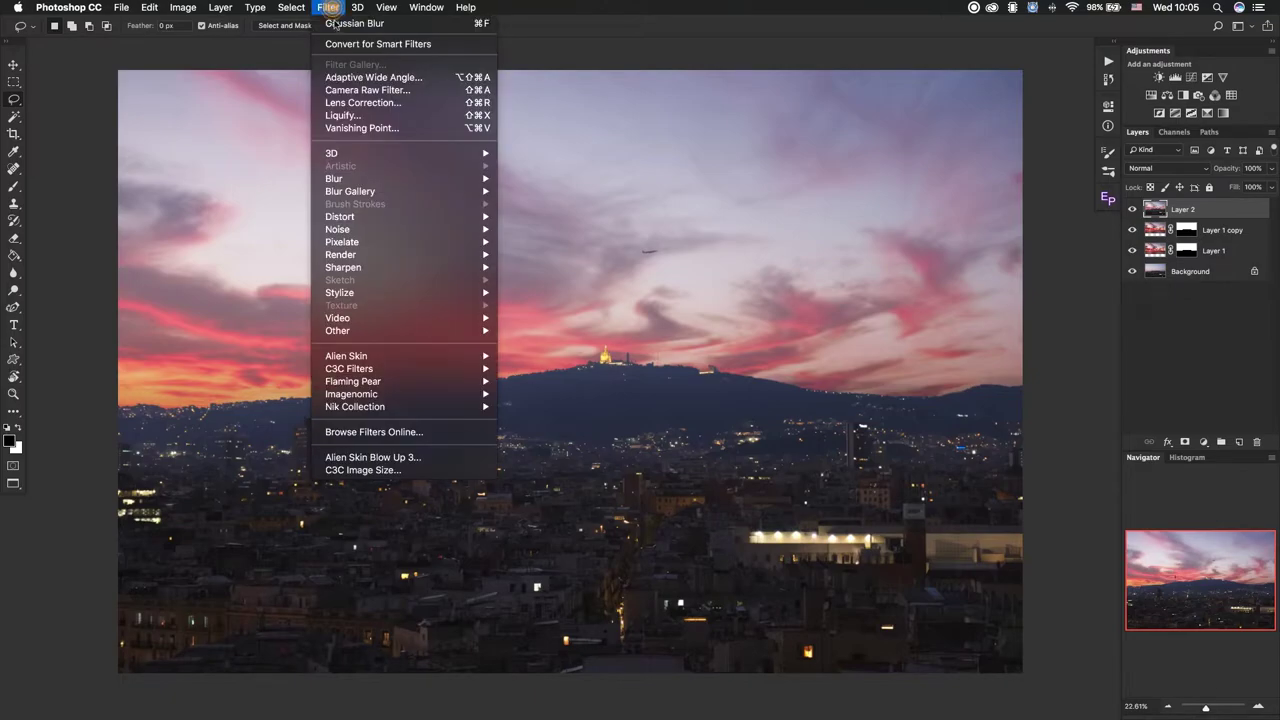
pyautogui.click(366, 90)
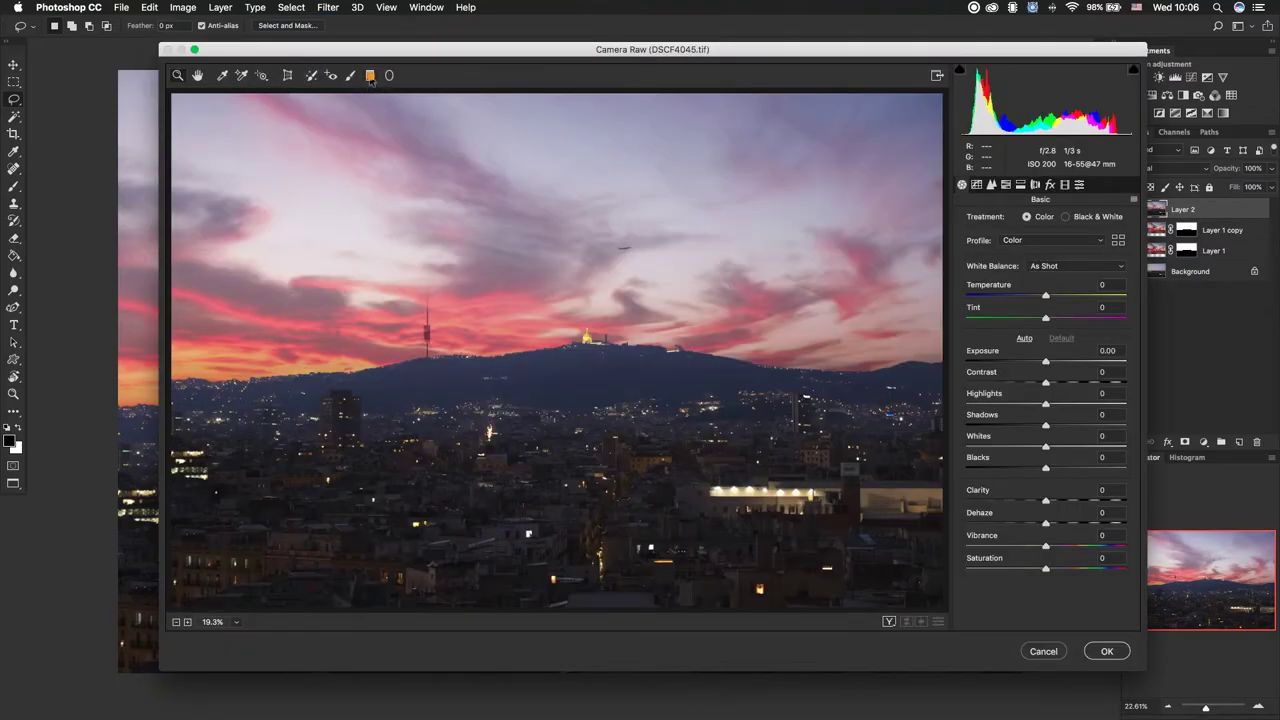
# - Apply a sky-to-skyline graduated filter: Exposure -0.25, Contrast -36, Highlights -70, Shadows -48, Whites +33
pyautogui.click(370, 76)
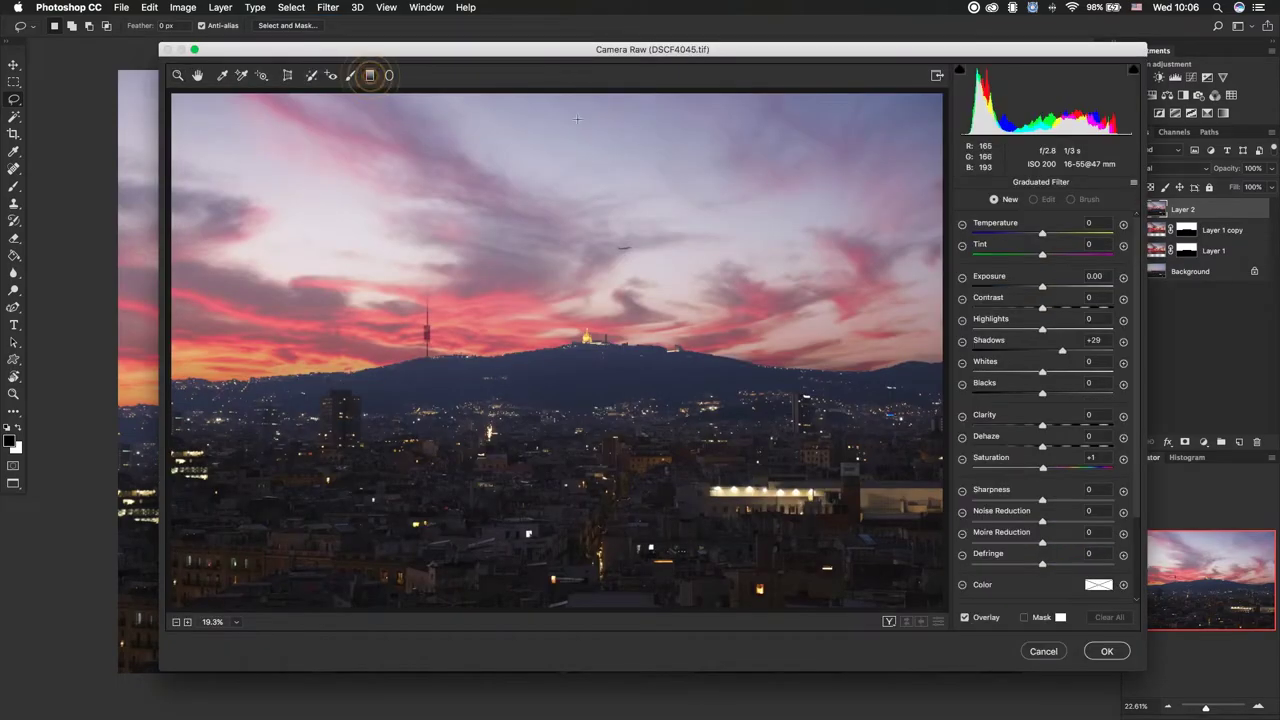
pyautogui.moveTo(563, 92); pyautogui.dragTo(565, 380)
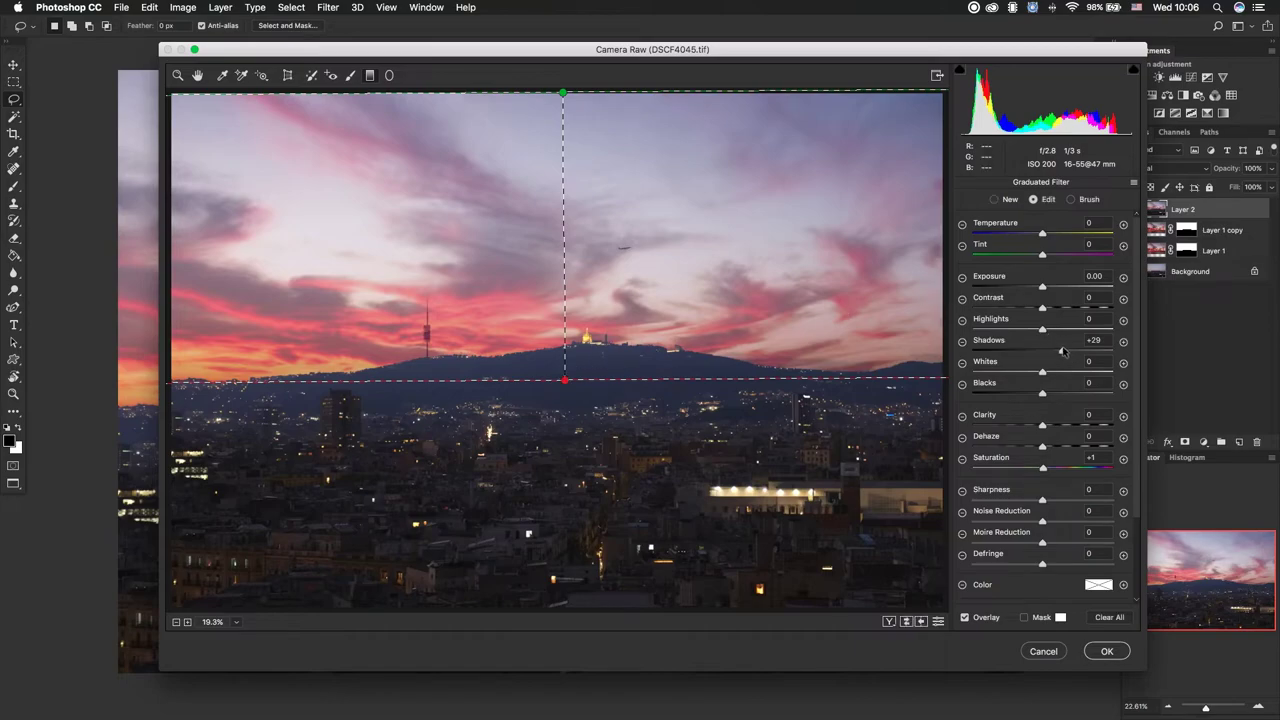
pyautogui.moveTo(1058, 344); pyautogui.dragTo(1037, 341)
pyautogui.moveTo(1042, 350)
pyautogui.mouseDown()
pyautogui.moveTo(1010, 349)
pyautogui.moveTo(998, 329)
pyautogui.mouseUp()
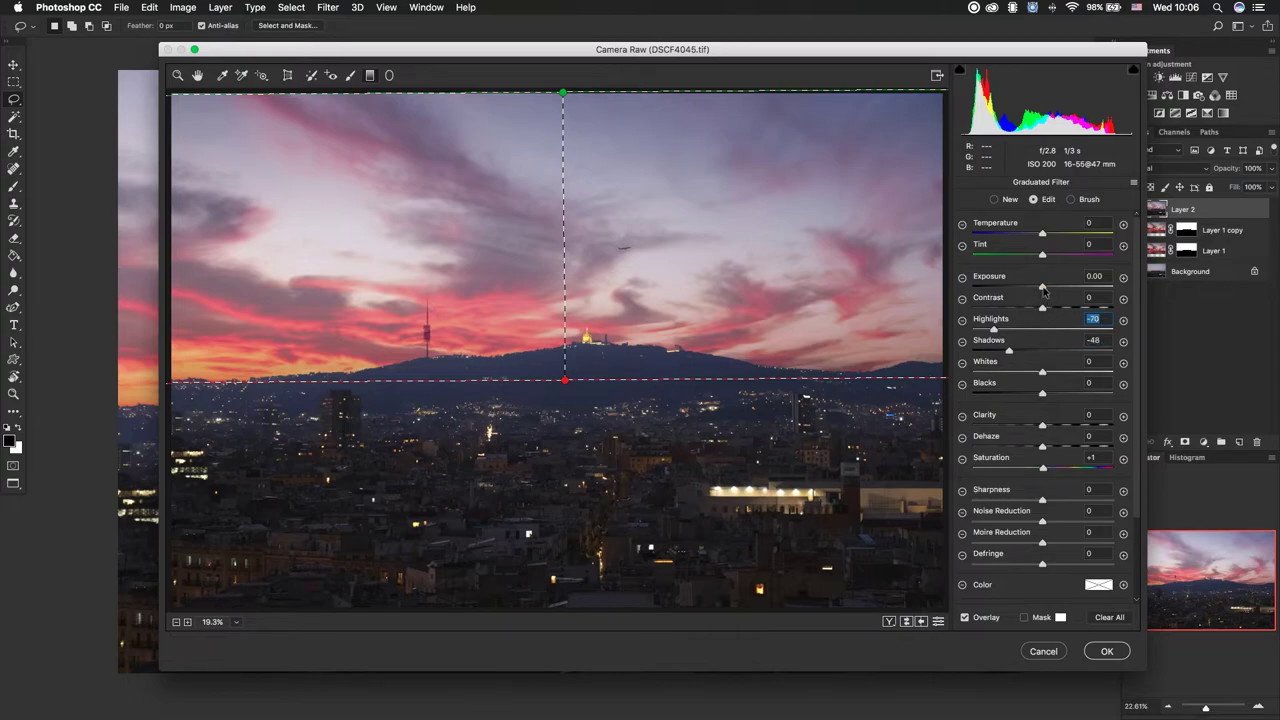
pyautogui.moveTo(1043, 288); pyautogui.dragTo(1036, 288)
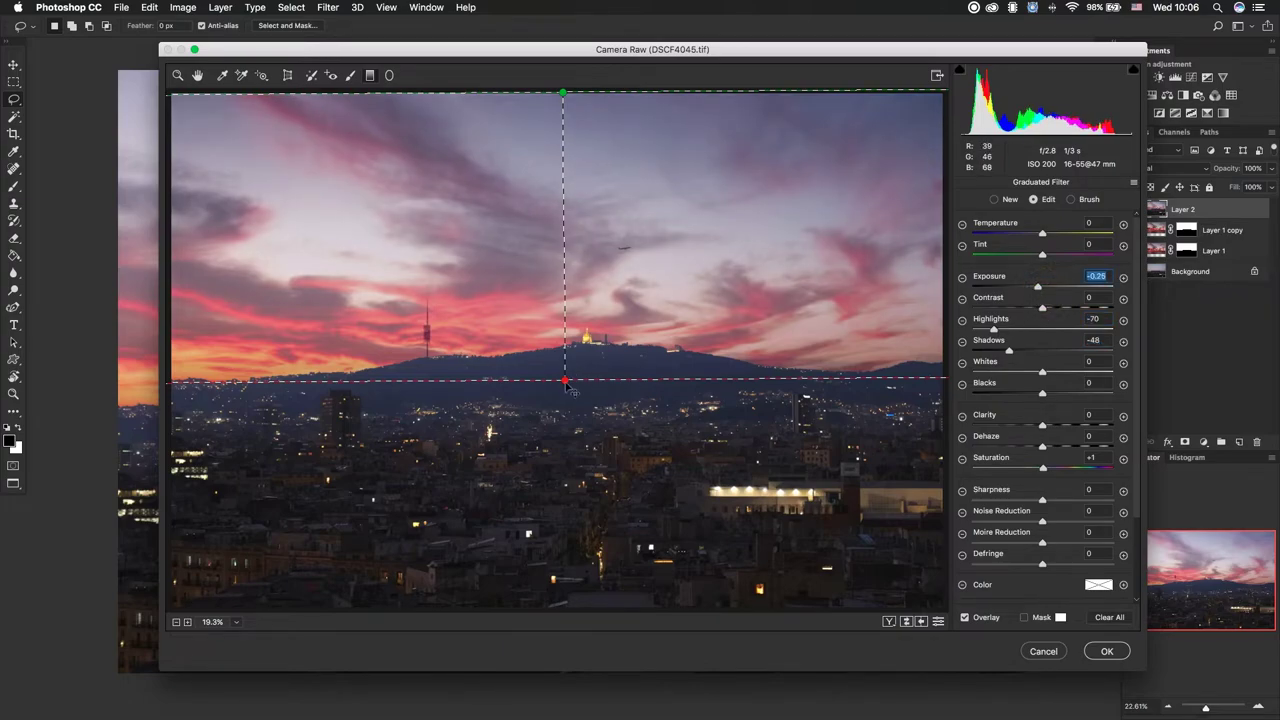
pyautogui.moveTo(565, 381); pyautogui.dragTo(563, 417)
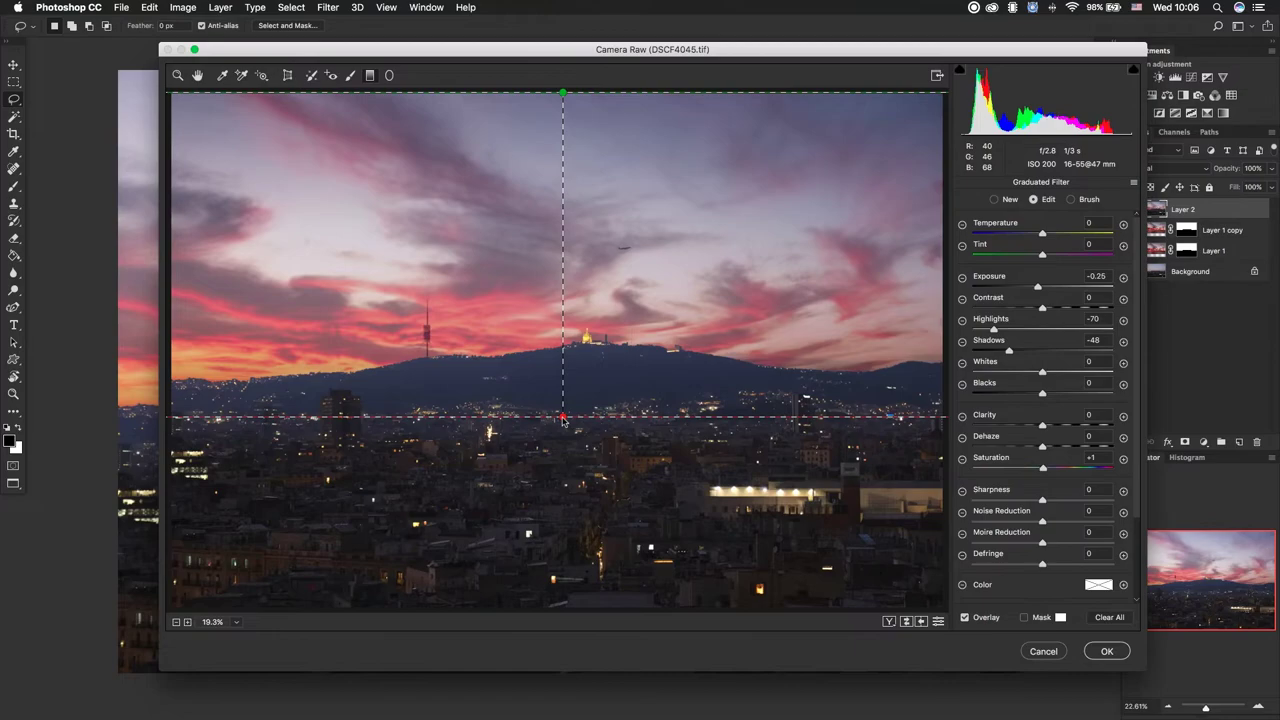
pyautogui.moveTo(1042, 307); pyautogui.dragTo(1016, 309)
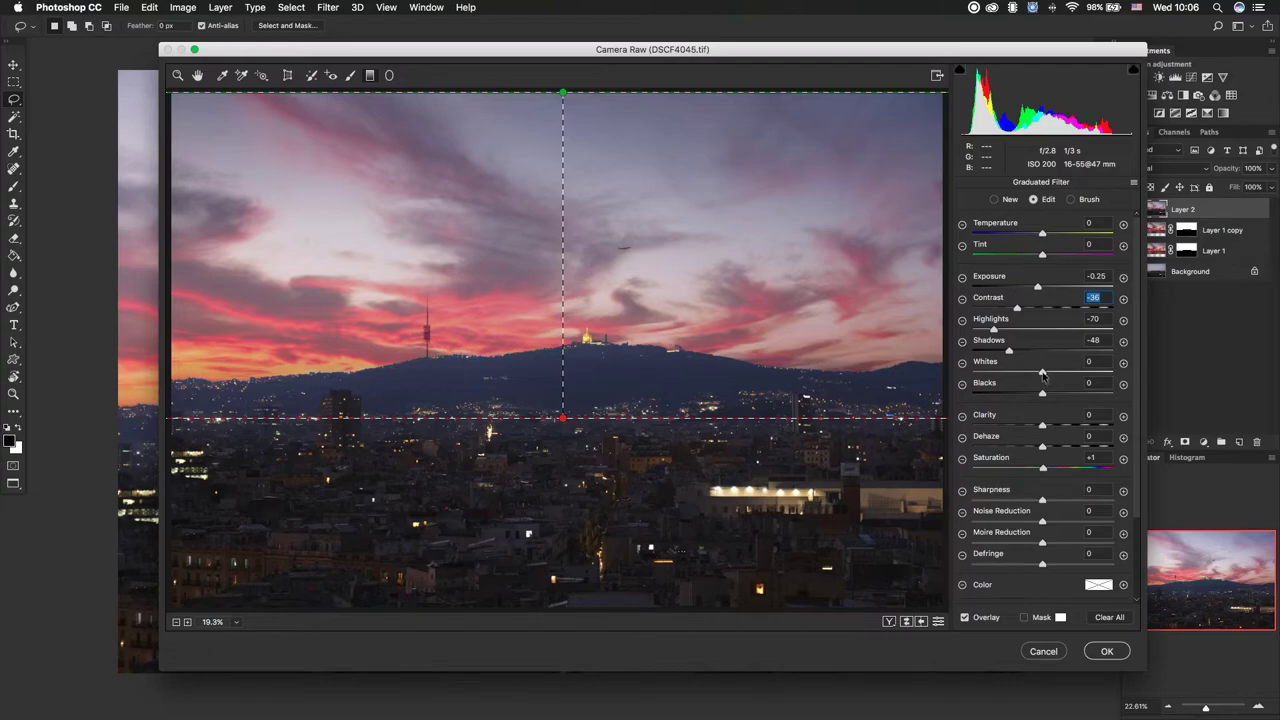
pyautogui.moveTo(1043, 373)
pyautogui.mouseDown()
pyautogui.moveTo(1069, 372)
pyautogui.moveTo(1027, 372)
pyautogui.moveTo(1065, 370)
pyautogui.mouseUp()
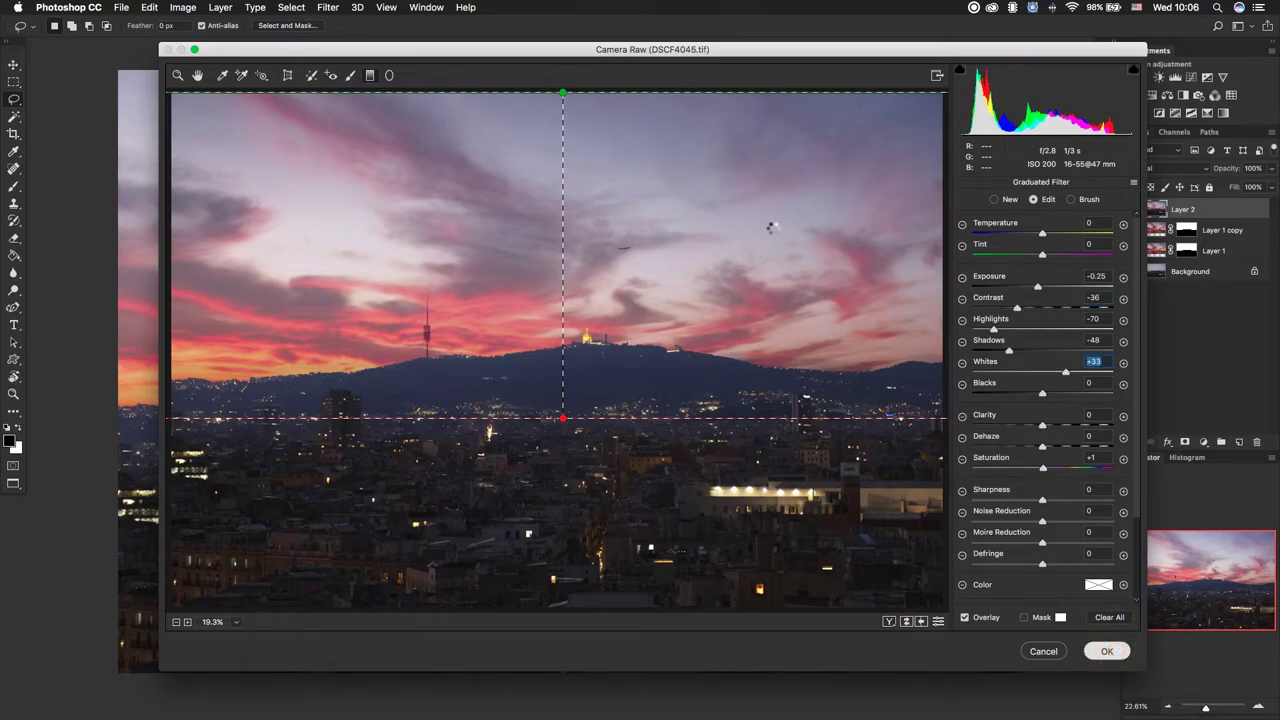
pyautogui.press('Return')
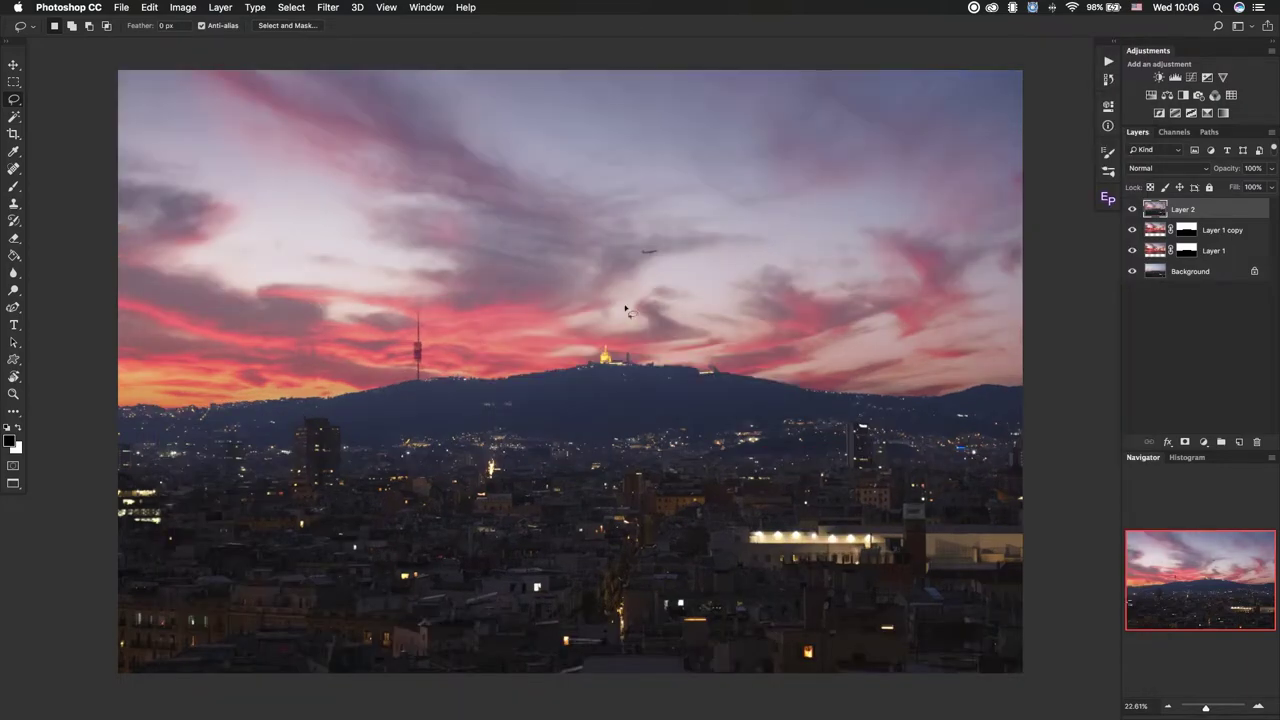
# - Add a Levels adjustment layer with the RGB midtone gamma lowered to 0.85
pyautogui.moveTo(624, 304); pyautogui.dragTo(577, 234)
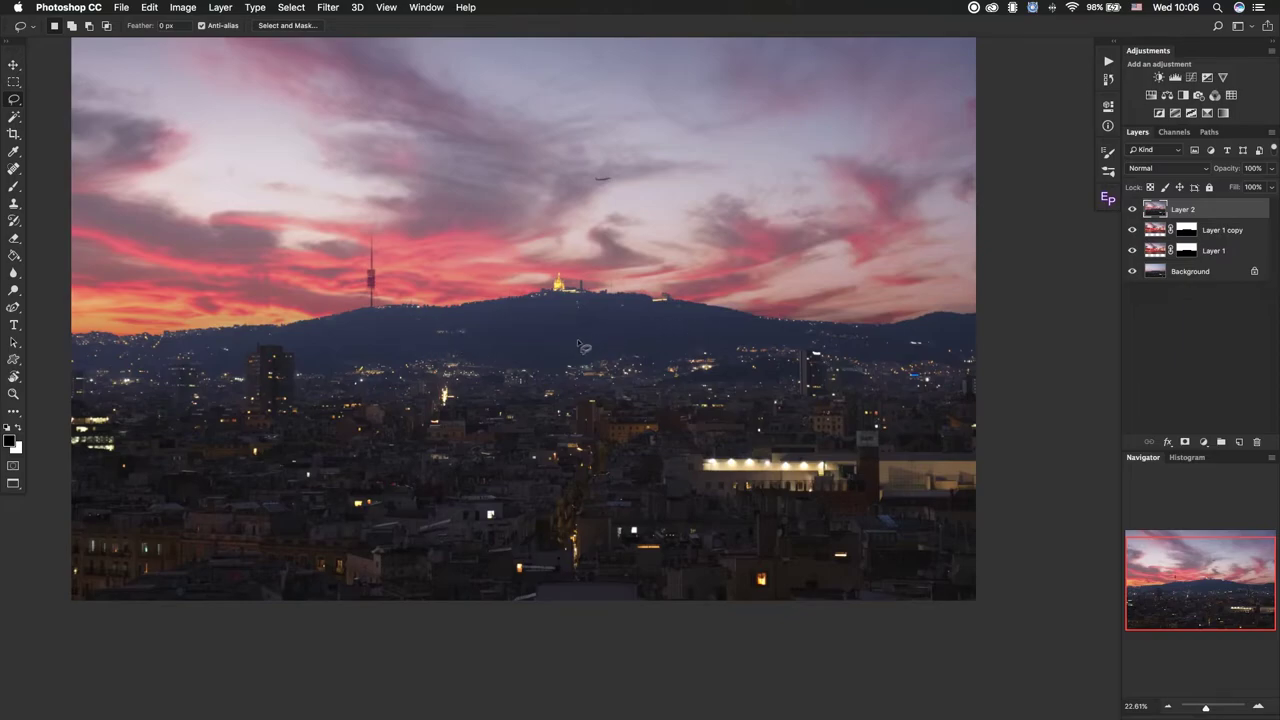
pyautogui.click(1176, 78)
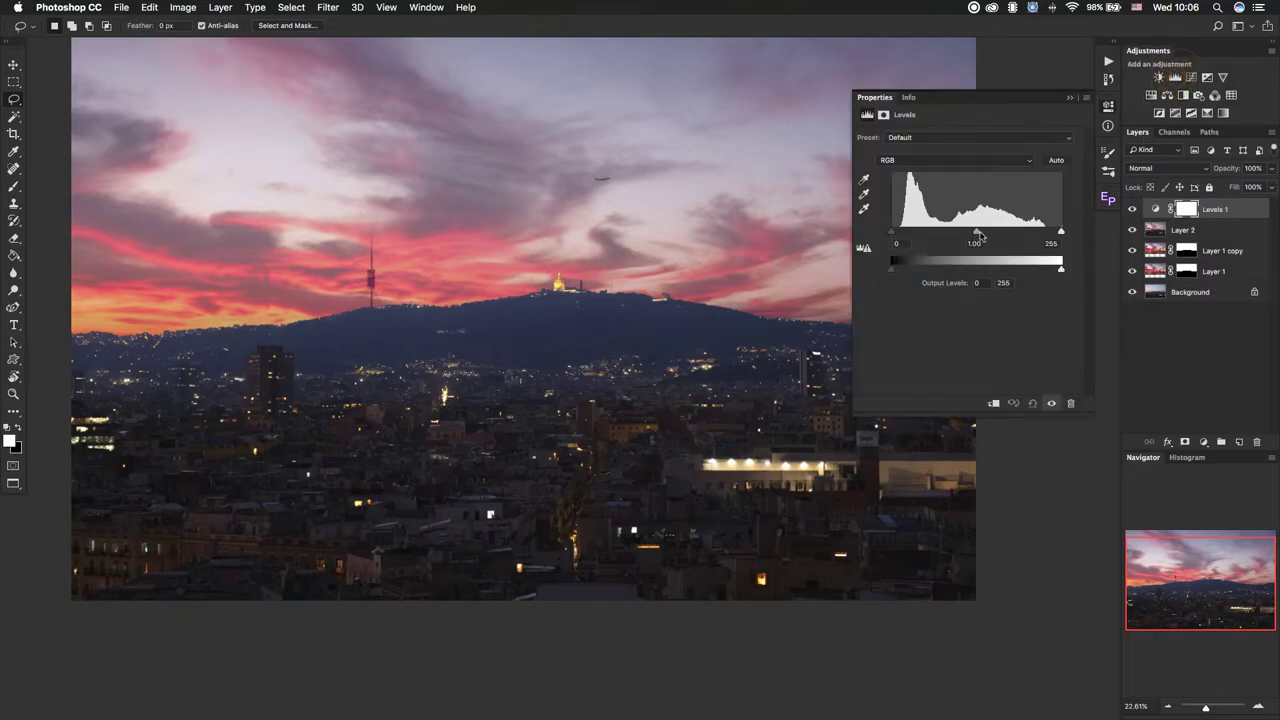
pyautogui.moveTo(976, 233); pyautogui.dragTo(988, 235)
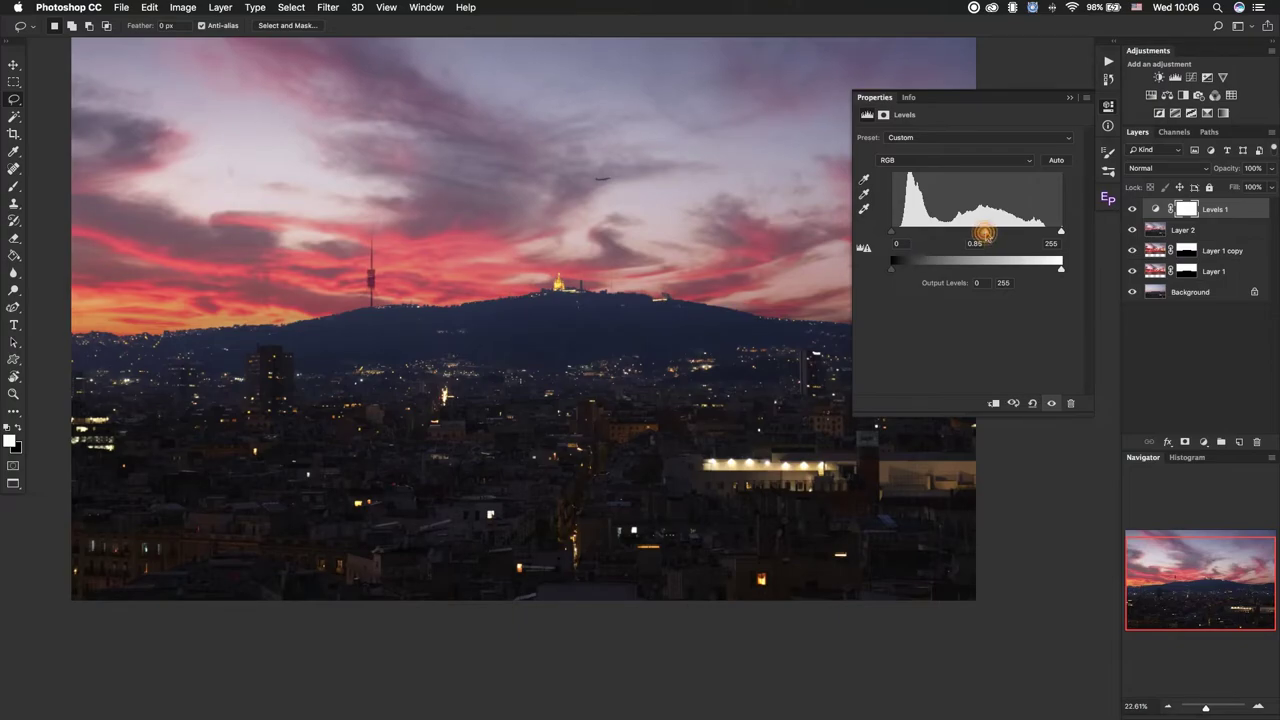
pyautogui.click(1108, 106)
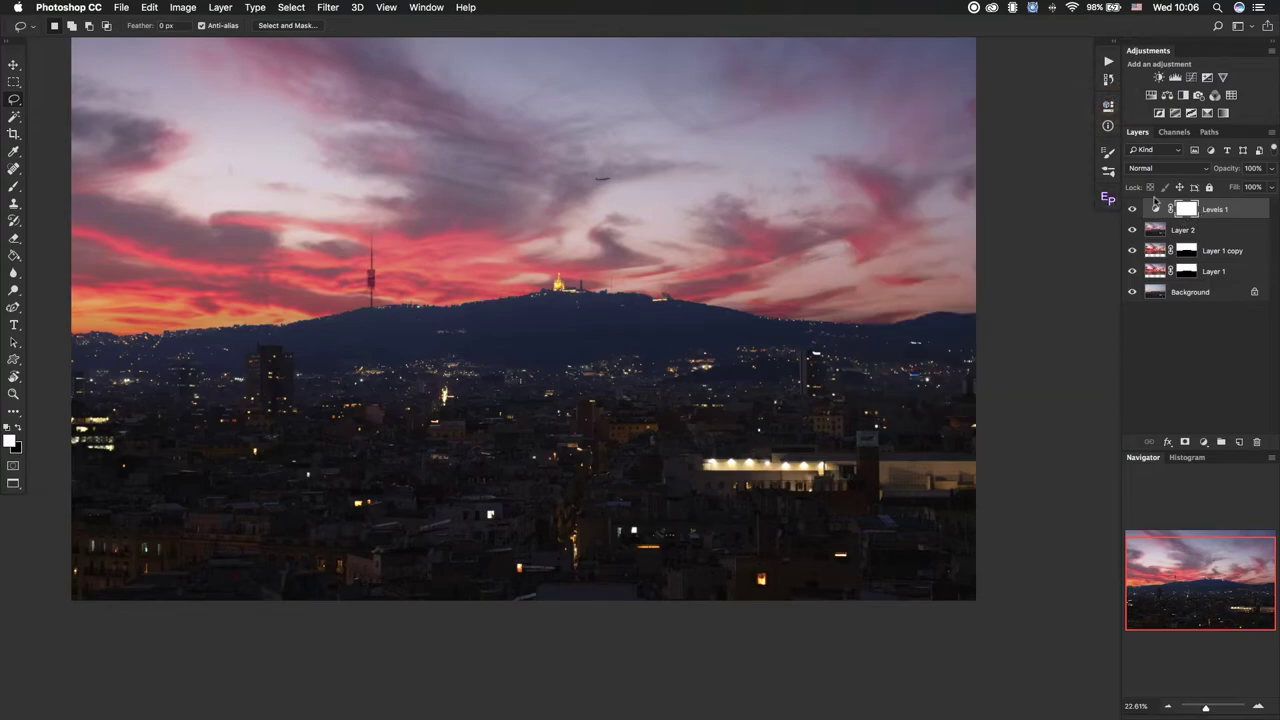
# - Invert the Levels 1 mask to black and brush white over the hill
pyautogui.hotkey('ctrl', 'i')
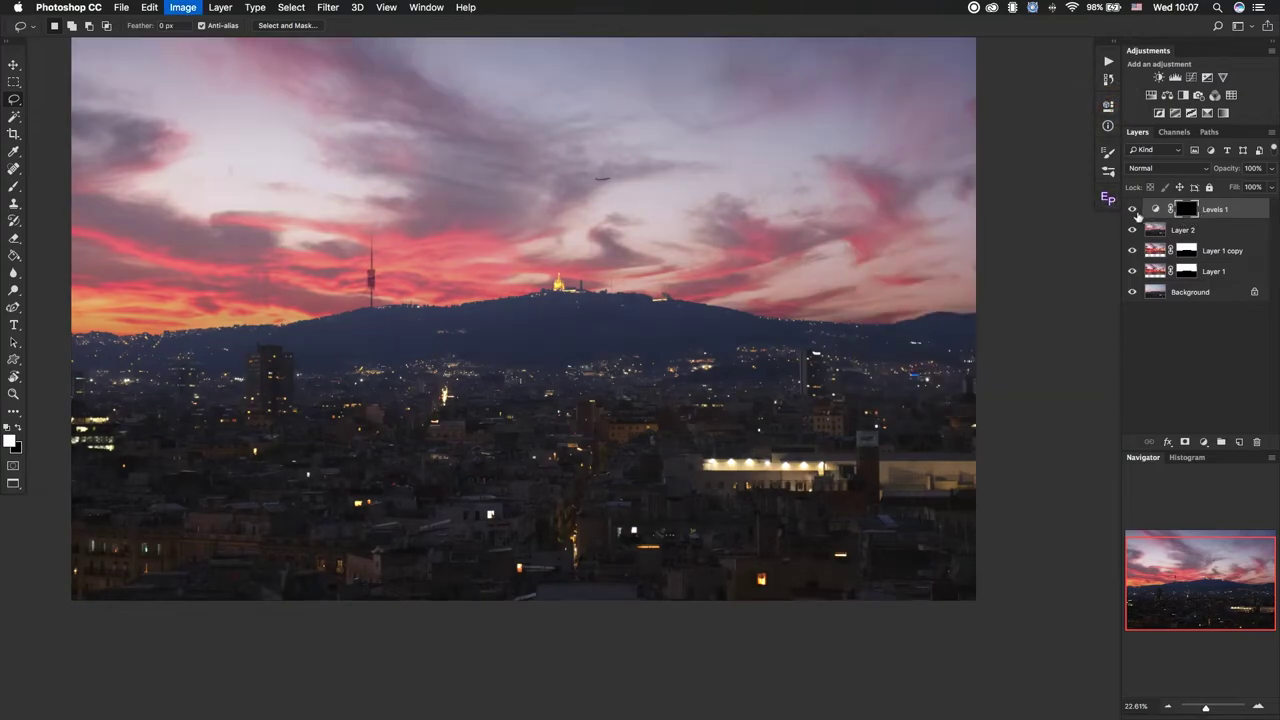
pyautogui.click(13, 186)
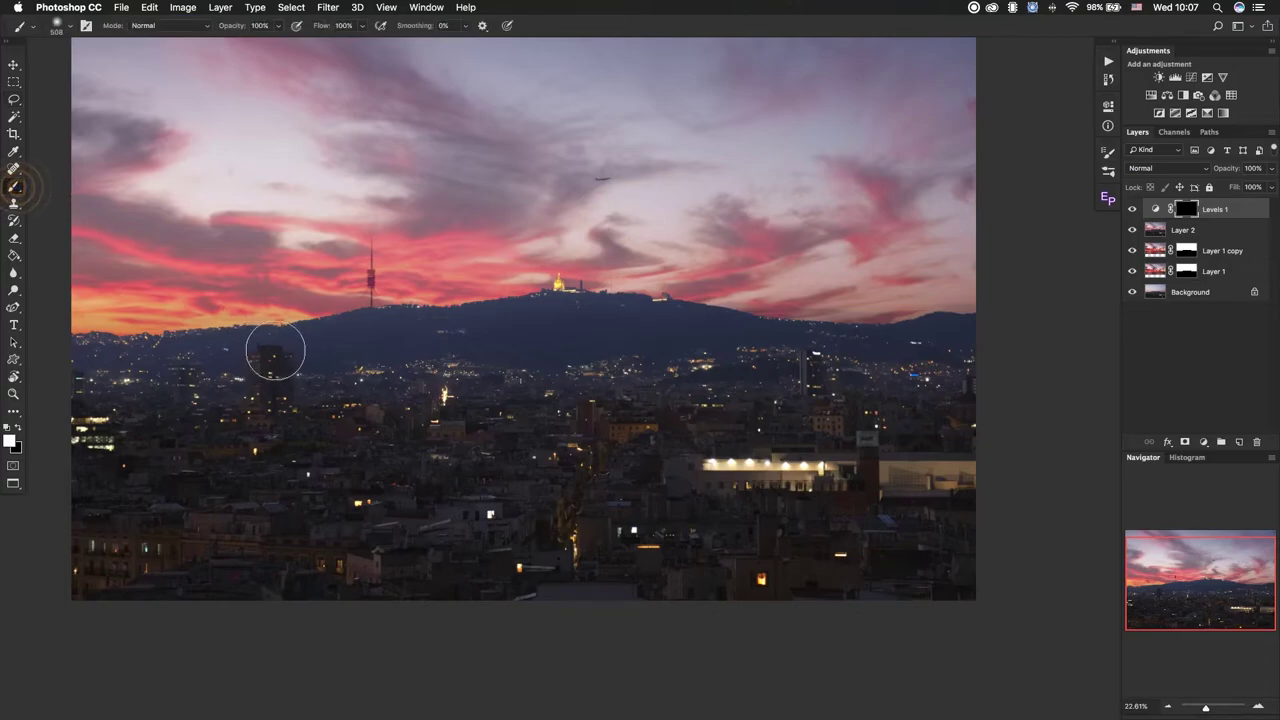
pyautogui.moveTo(322, 346); pyautogui.dragTo(440, 341)
pyautogui.moveTo(346, 334)
pyautogui.mouseDown()
pyautogui.moveTo(631, 323)
pyautogui.moveTo(570, 330)
pyautogui.mouseUp()
pyautogui.click(537, 334)
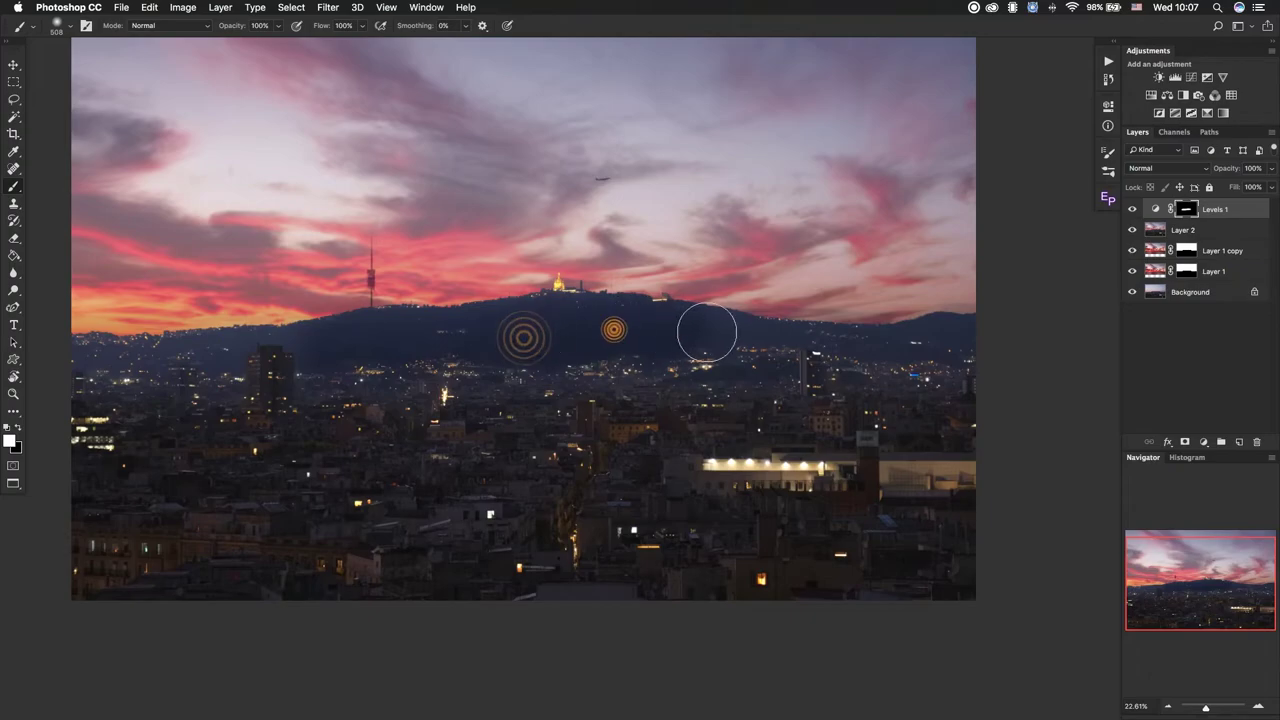
# - With a roughly 279 px brush, paint the mask along the right, central and left ridge
pyautogui.moveTo(811, 342); pyautogui.dragTo(770, 343)
pyautogui.click(766, 334)
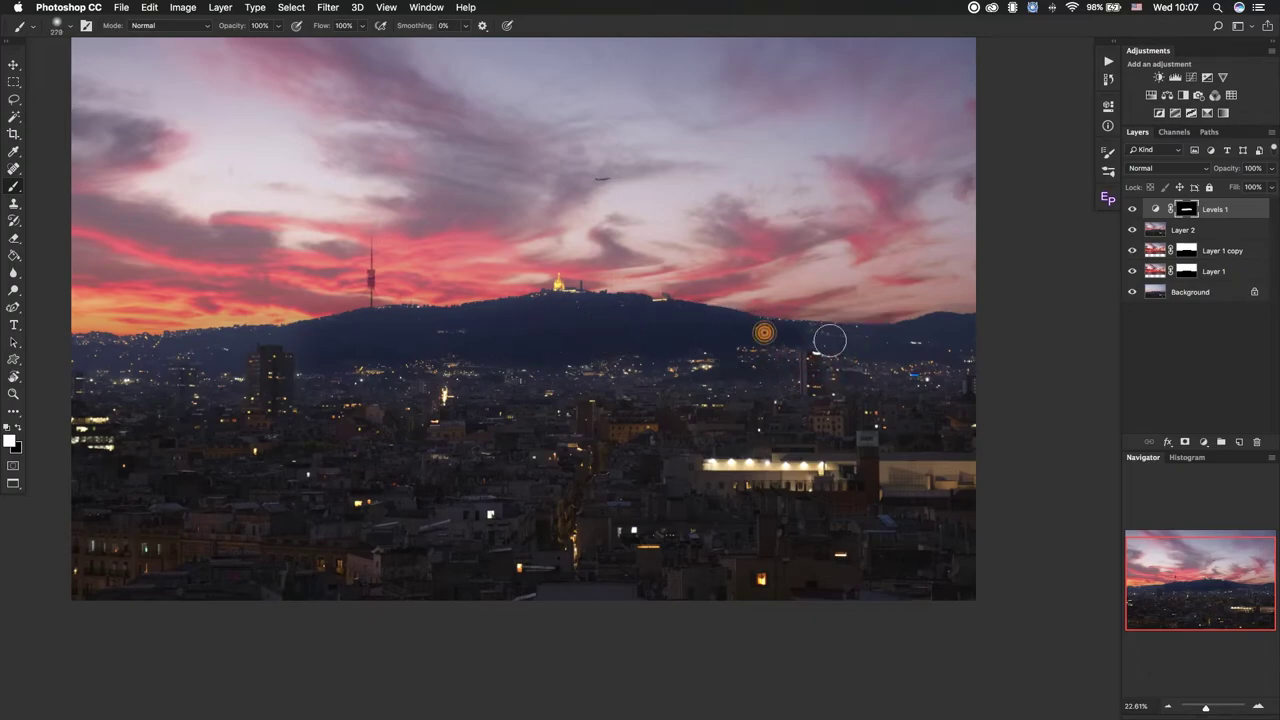
pyautogui.click(853, 342)
pyautogui.click(891, 344)
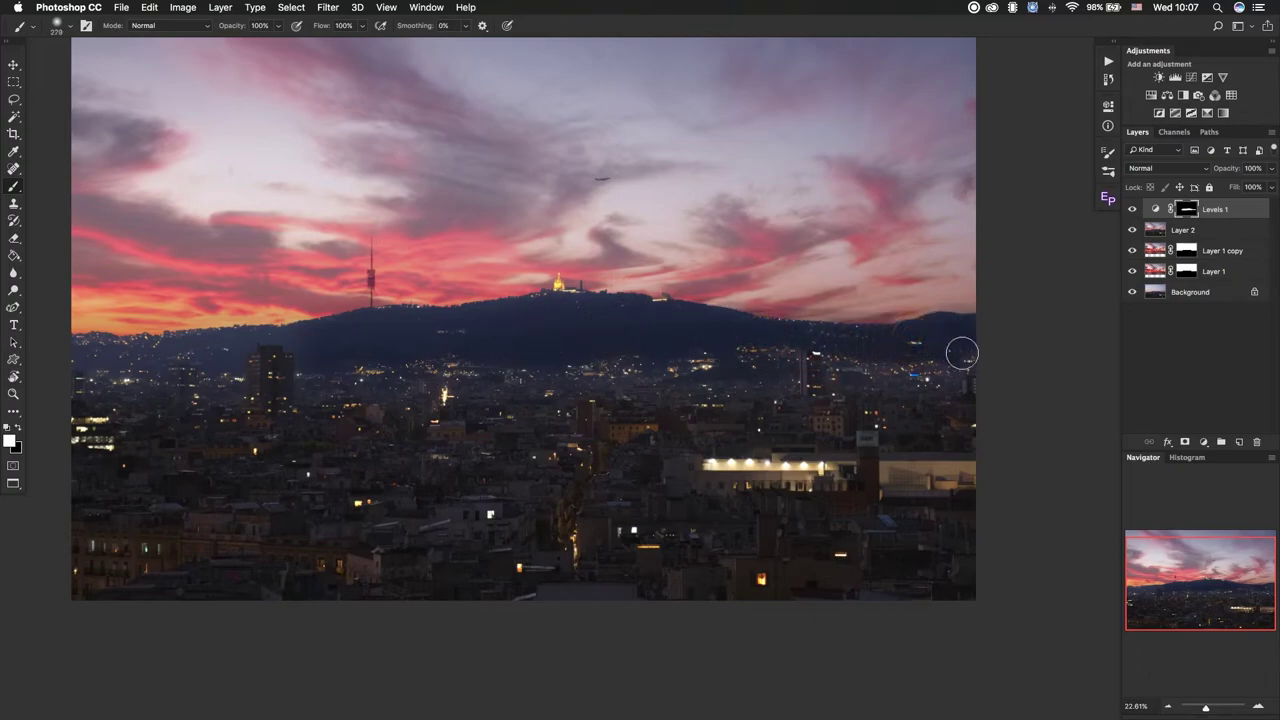
pyautogui.click(885, 347)
pyautogui.click(343, 329)
pyautogui.click(486, 320)
pyautogui.click(298, 343)
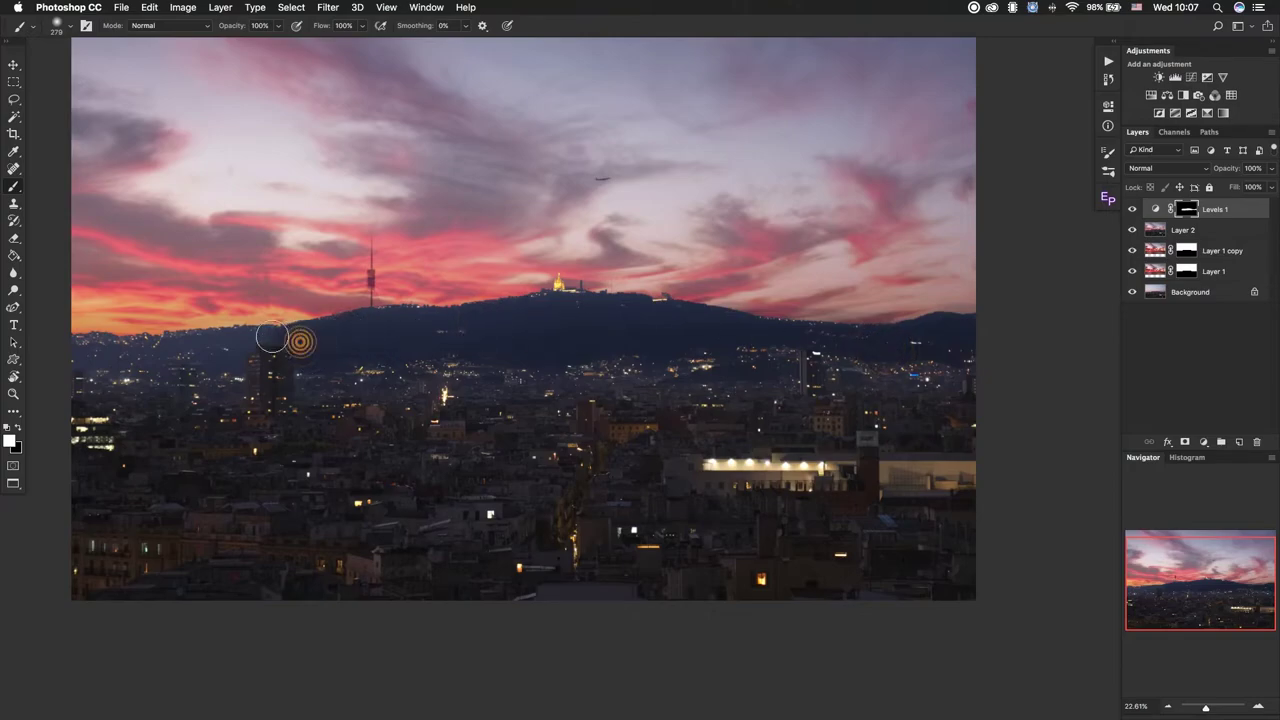
pyautogui.click(240, 343)
pyautogui.click(97, 360)
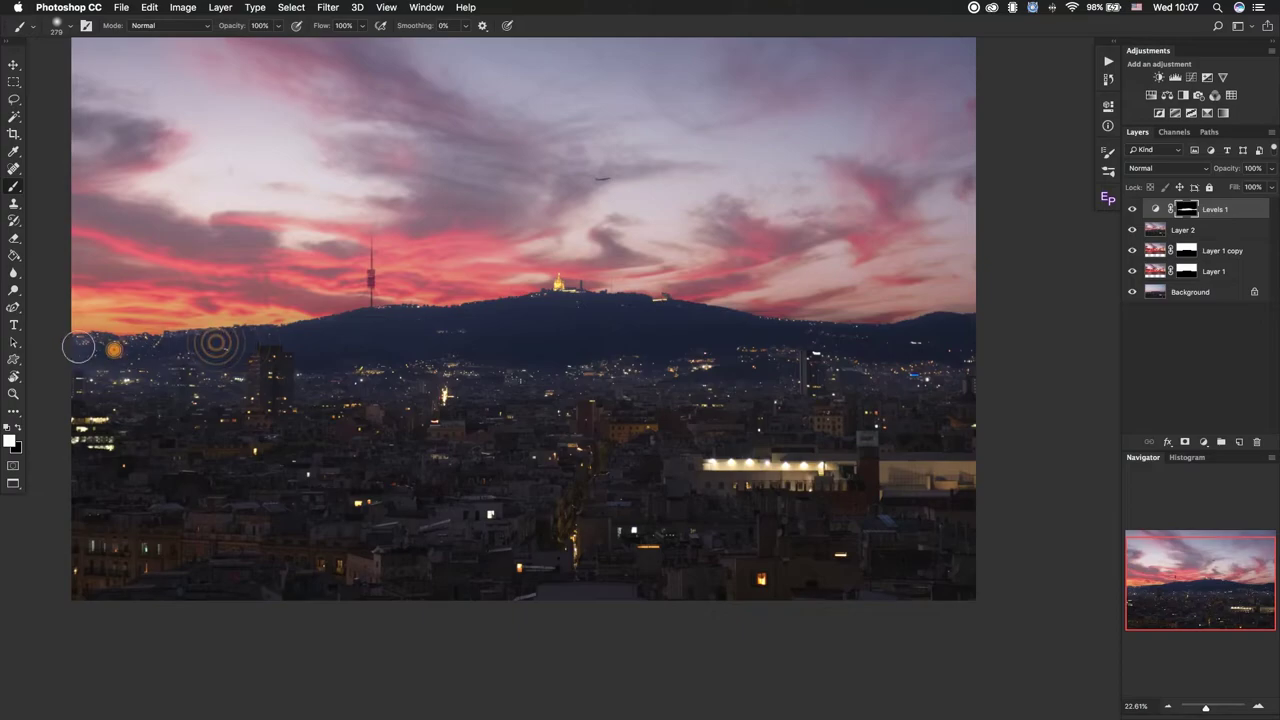
pyautogui.click(218, 359)
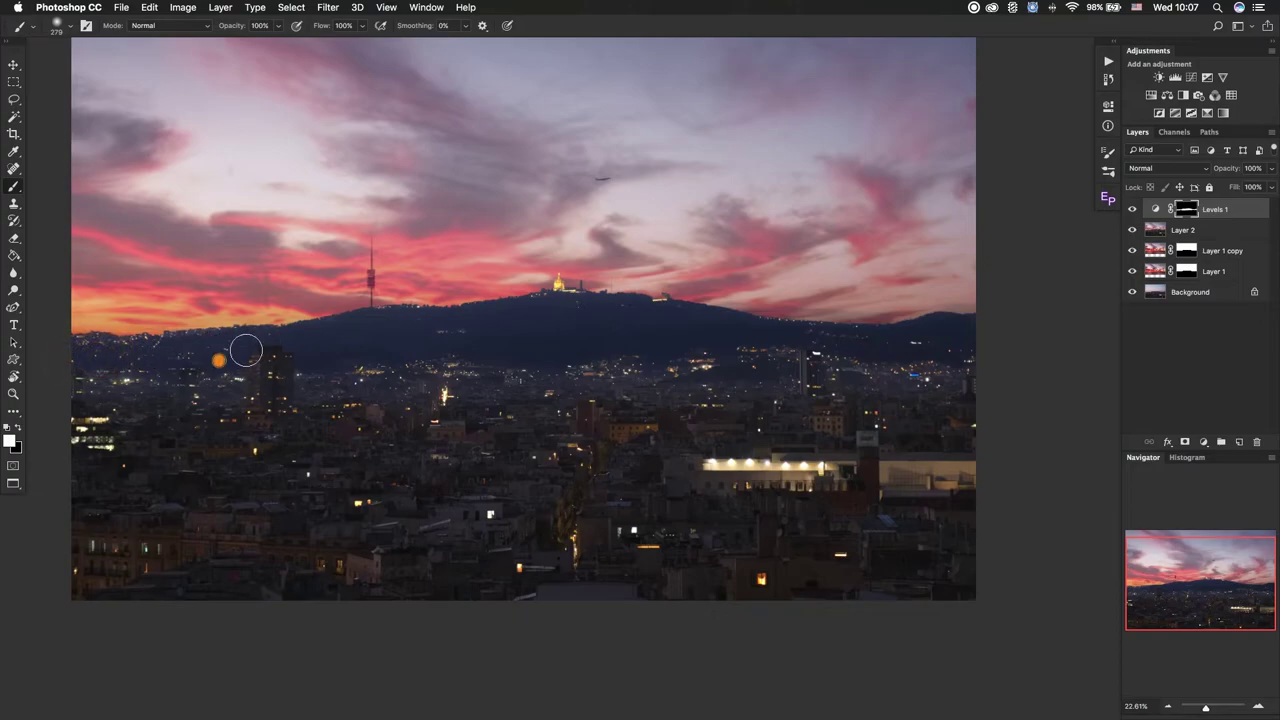
pyautogui.click(308, 358)
# - With a roughly 376 px brush, paint the mask across the middle and right ridge
pyautogui.moveTo(448, 341); pyautogui.dragTo(480, 341)
pyautogui.click(455, 336)
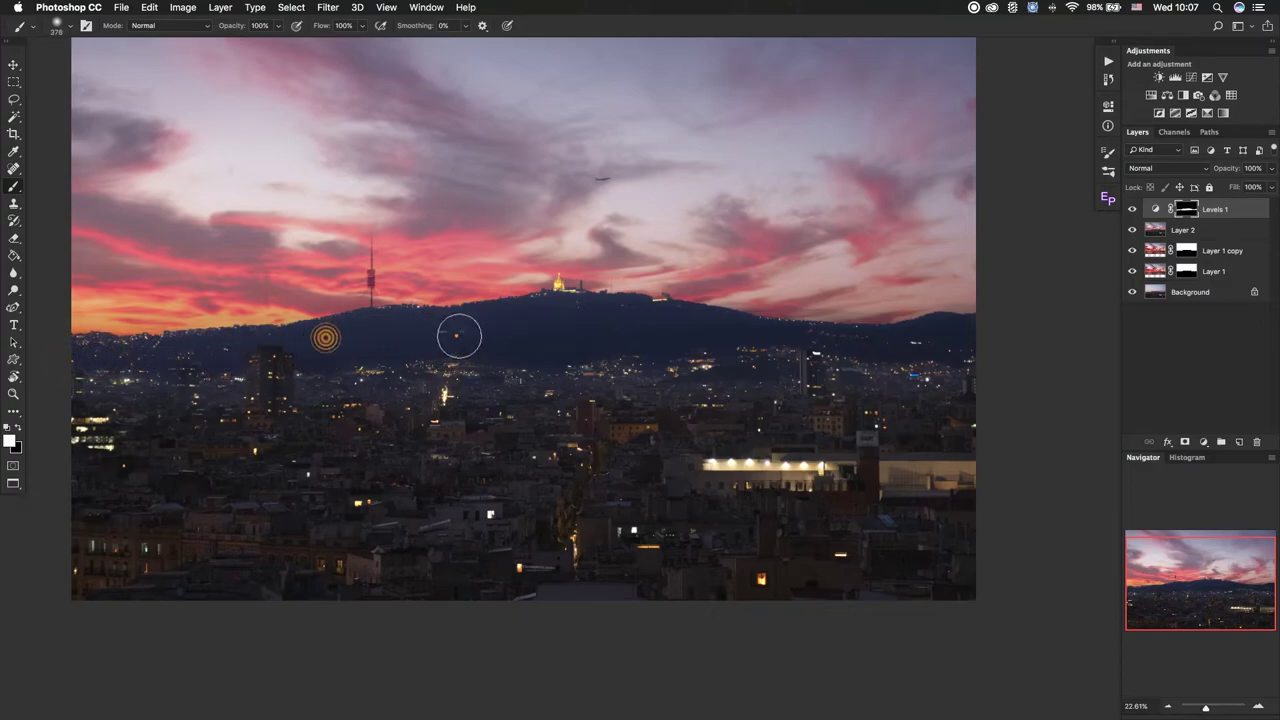
pyautogui.click(616, 325)
pyautogui.click(720, 335)
pyautogui.click(940, 338)
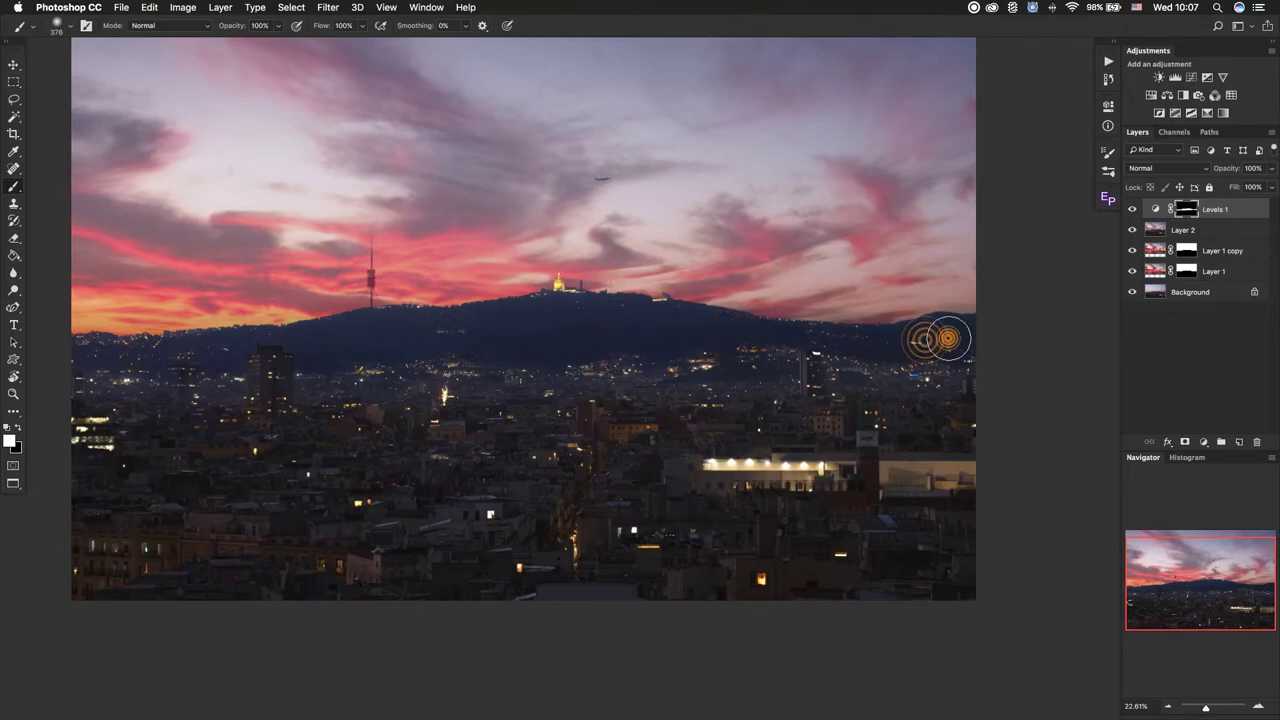
pyautogui.hotkey('ctrl', 'space')
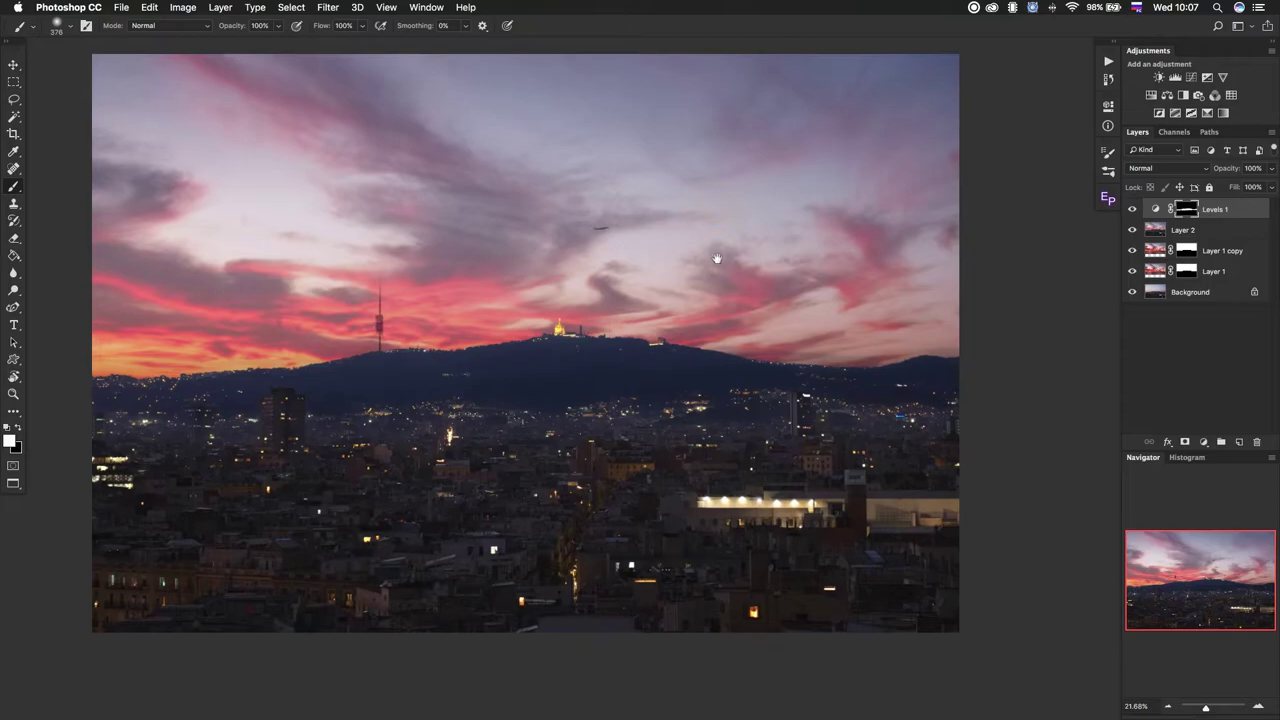
# - Readjust the Levels 1 RGB midtone gamma to 0.91 to soften the ridge darkening
pyautogui.doubleClick(1155, 210)
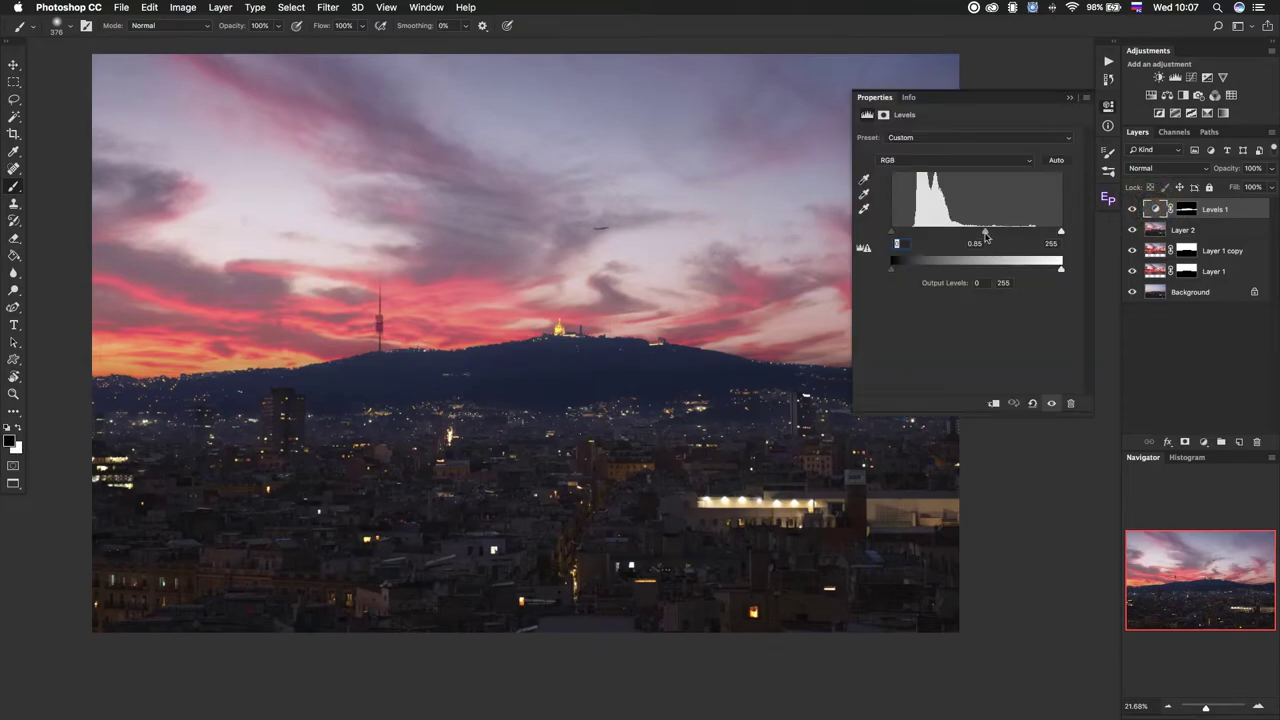
pyautogui.moveTo(985, 235); pyautogui.dragTo(987, 235)
pyautogui.click(894, 234)
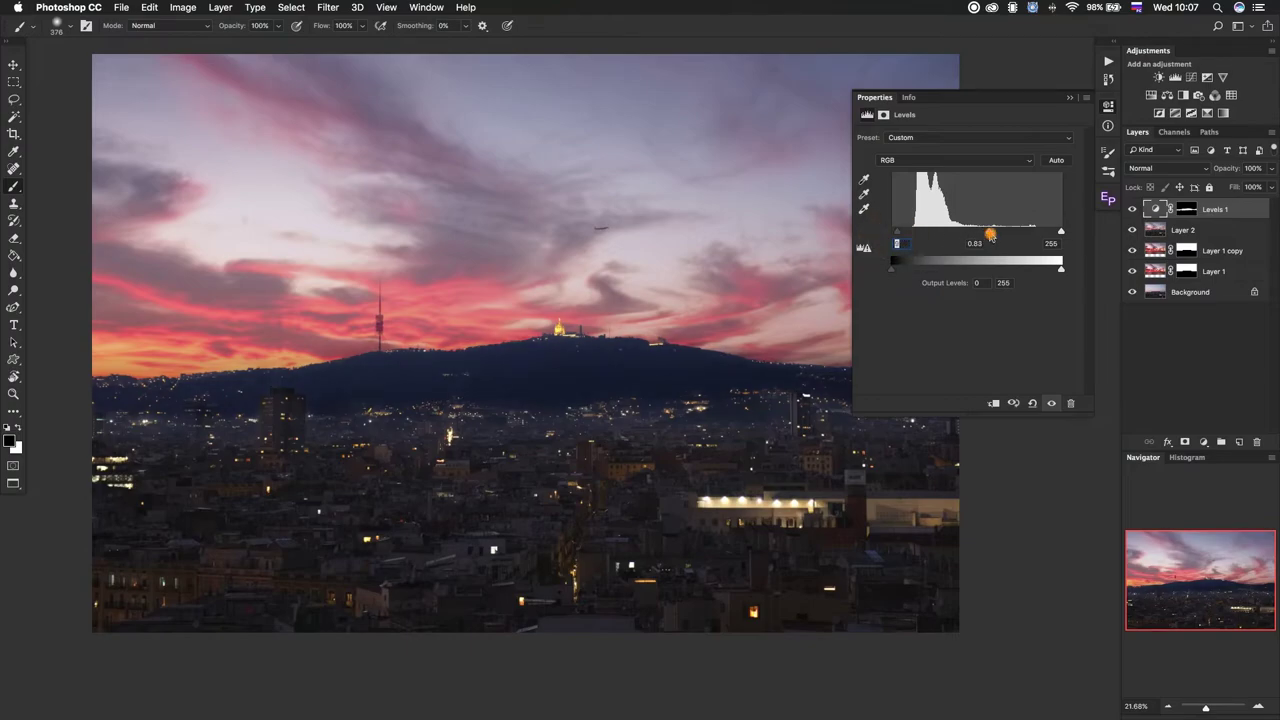
pyautogui.moveTo(990, 234); pyautogui.dragTo(986, 233)
pyautogui.click(1110, 110)
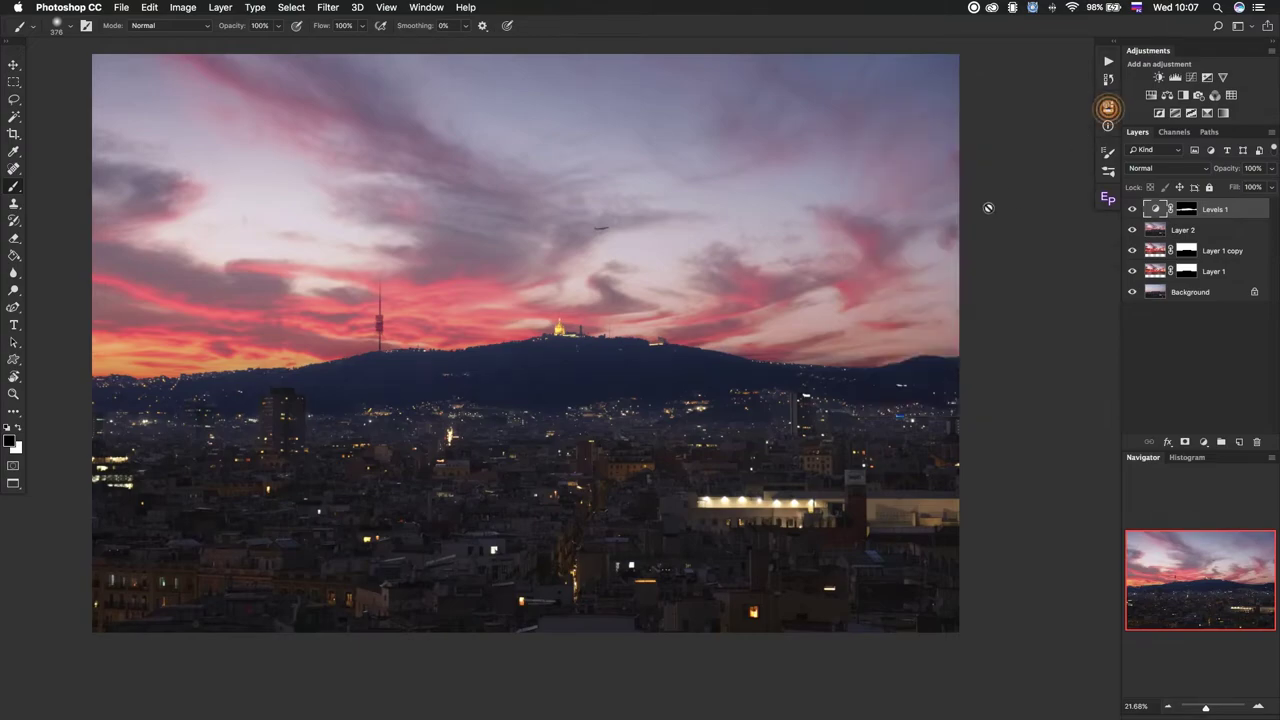
# - Target the Levels 1 mask, swap colours, and brush with a roughly 496 px, 40% opacity brush
pyautogui.click(1186, 209)
pyautogui.press('x')
pyautogui.moveTo(480, 372); pyautogui.dragTo(513, 376)
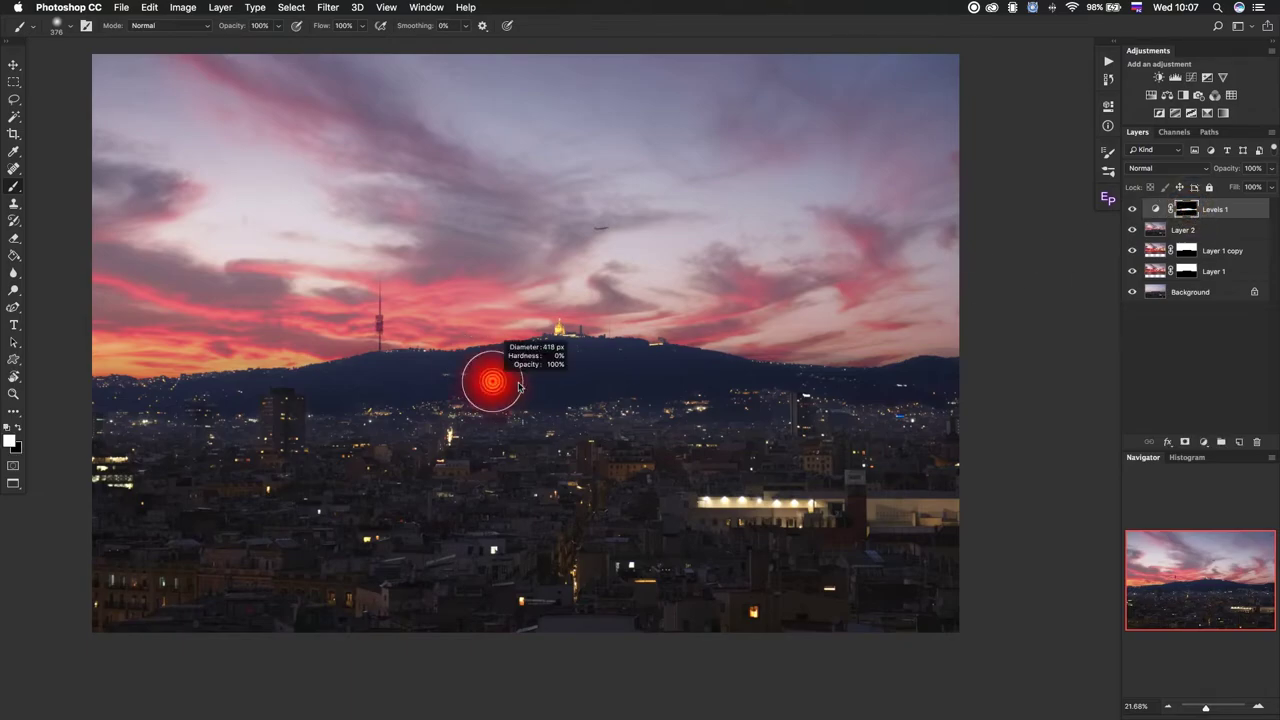
pyautogui.click(258, 26)
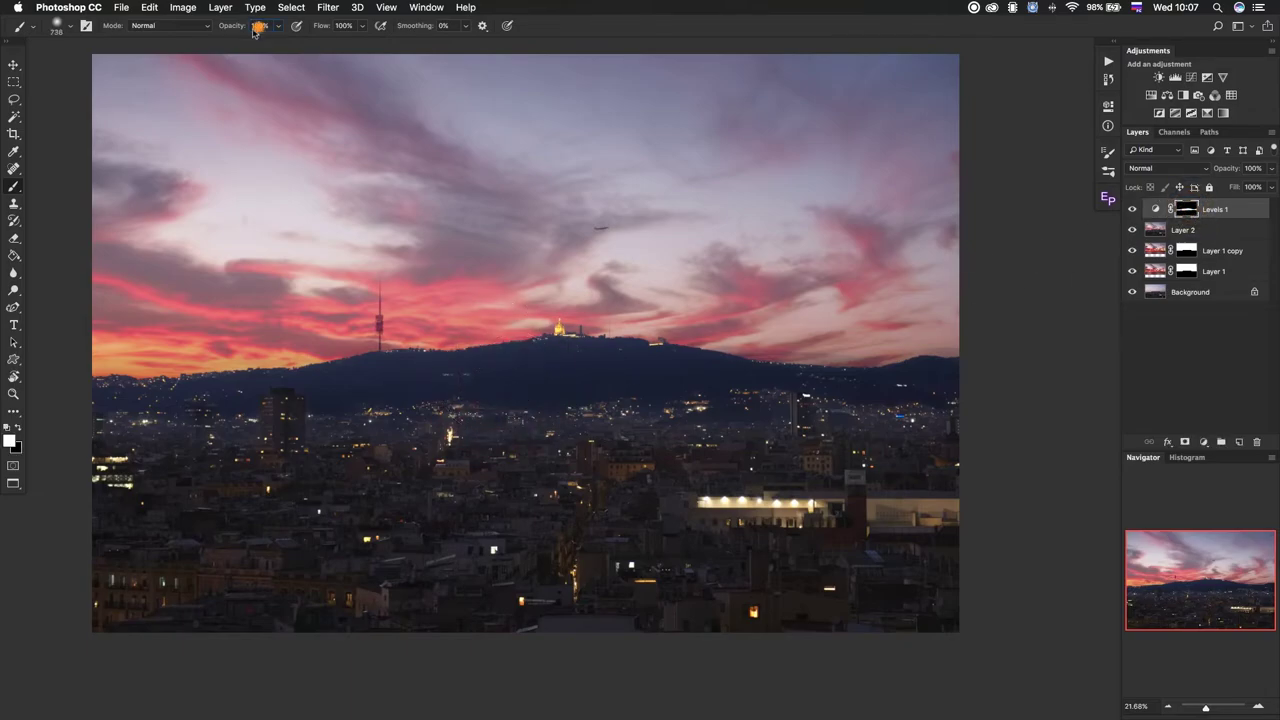
pyautogui.press('4')
pyautogui.moveTo(414, 400); pyautogui.dragTo(360, 400)
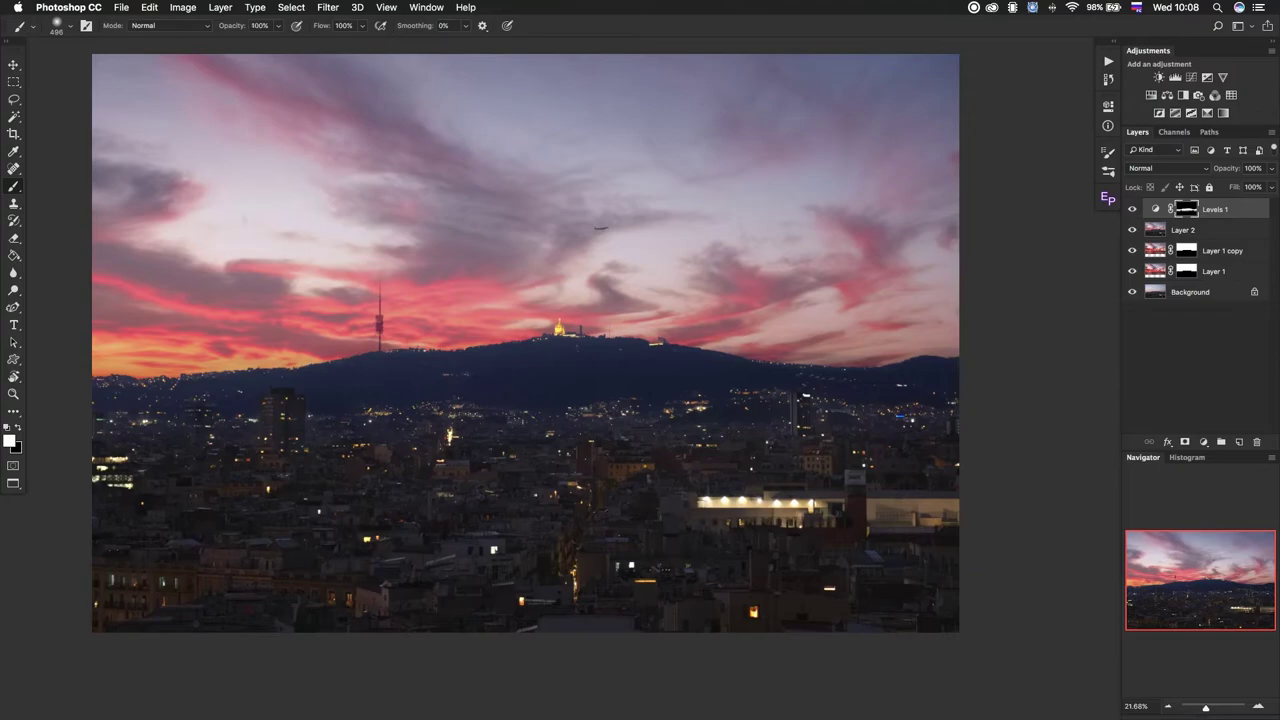
pyautogui.hotkey('ctrl', 'space')
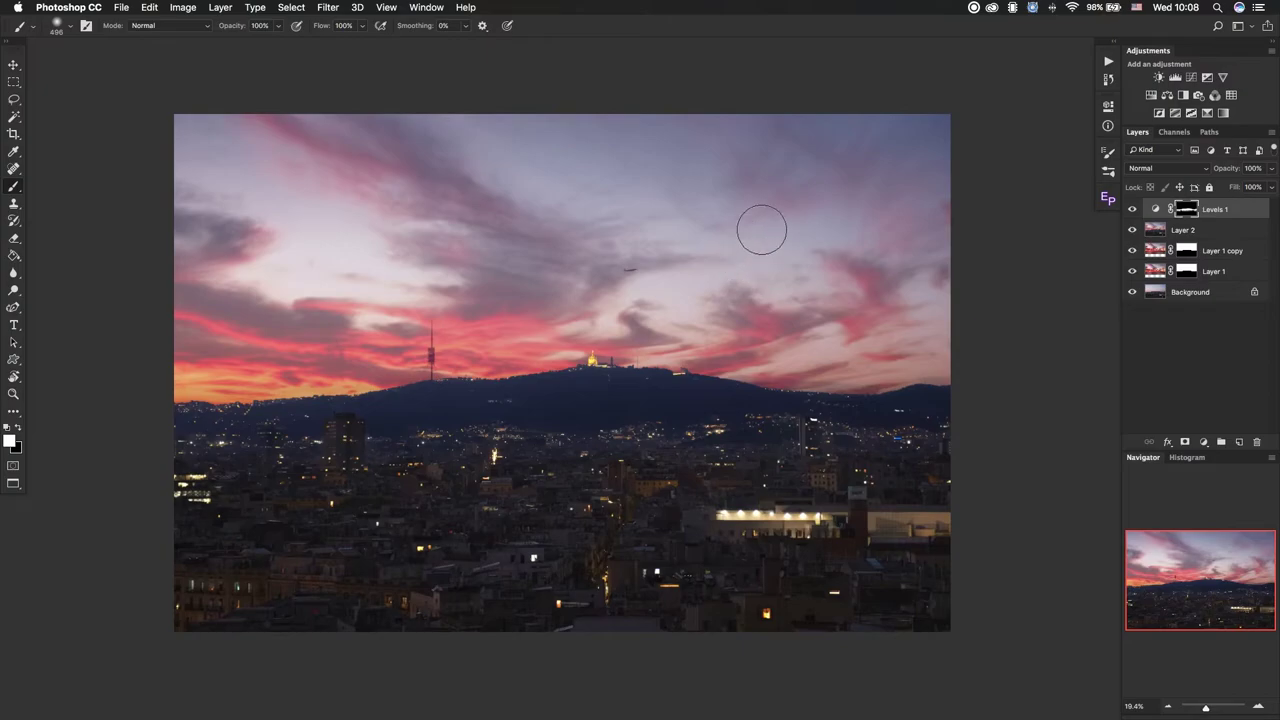
pyautogui.moveTo(719, 238); pyautogui.dragTo(713, 223)
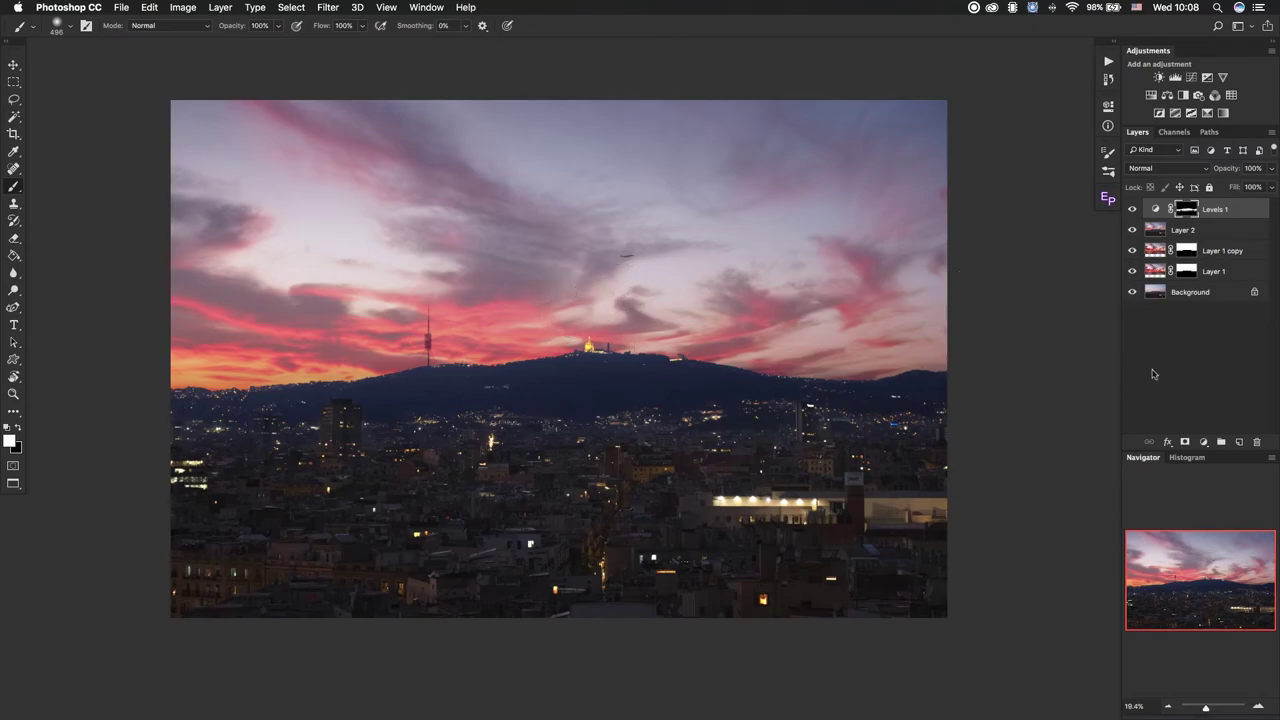
# - Add a Gradient Map adjustment layer blended in Soft Light
pyautogui.click(1203, 442)
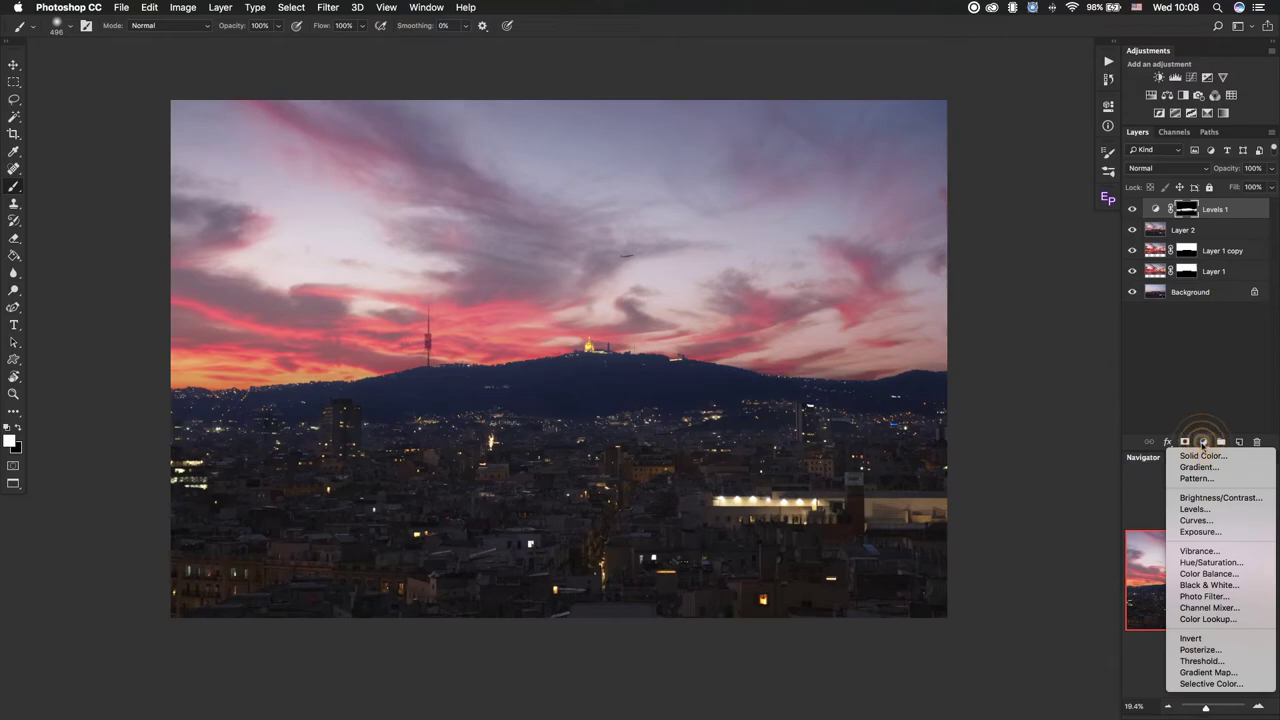
pyautogui.click(1207, 673)
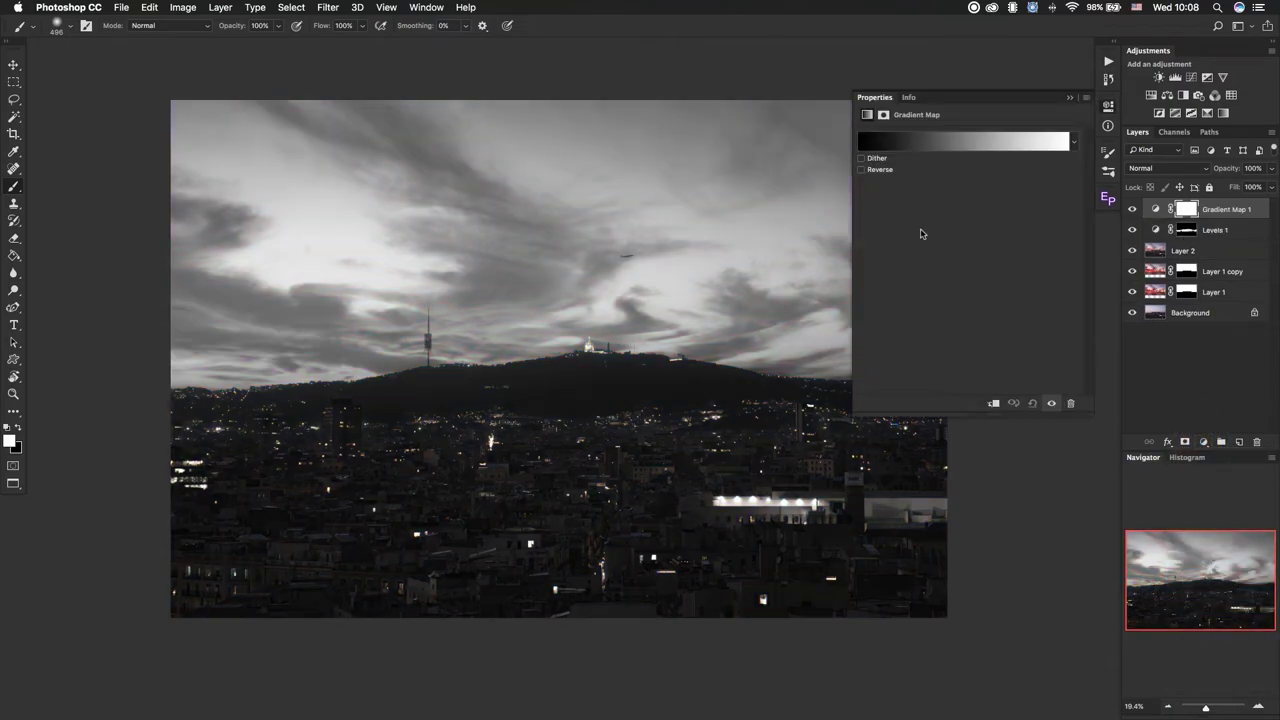
pyautogui.click(1187, 169)
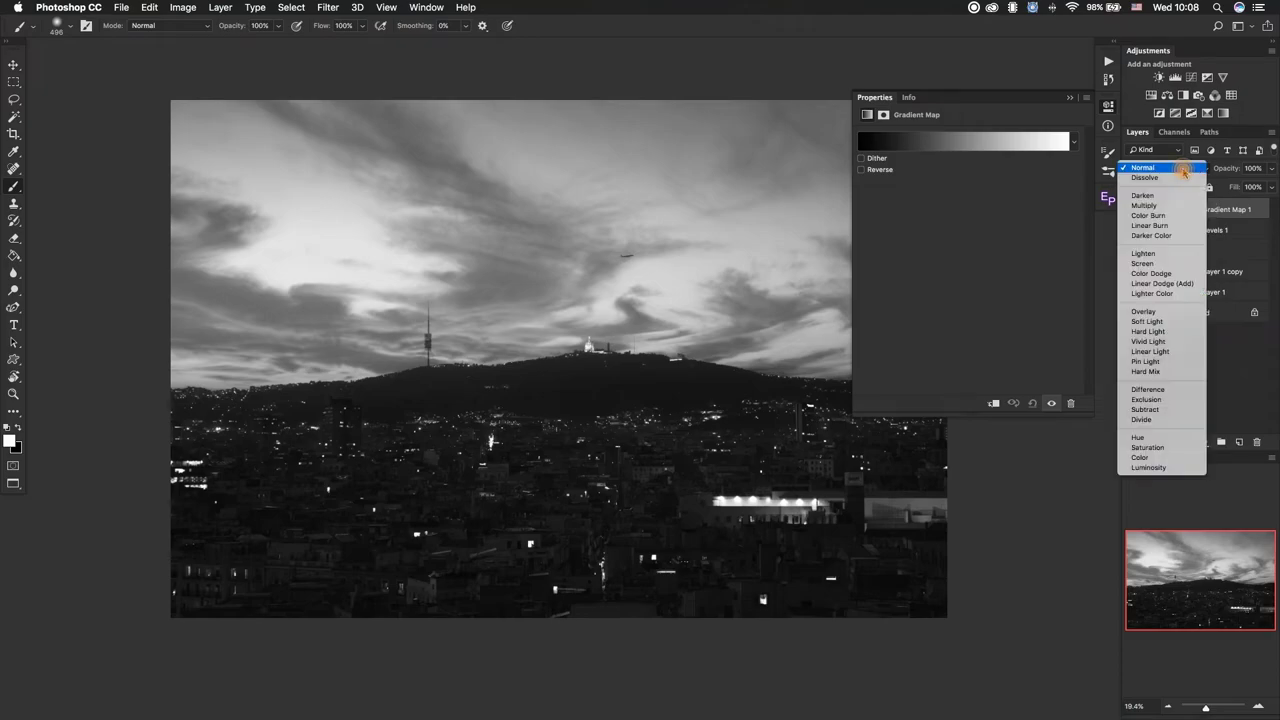
pyautogui.click(1165, 318)
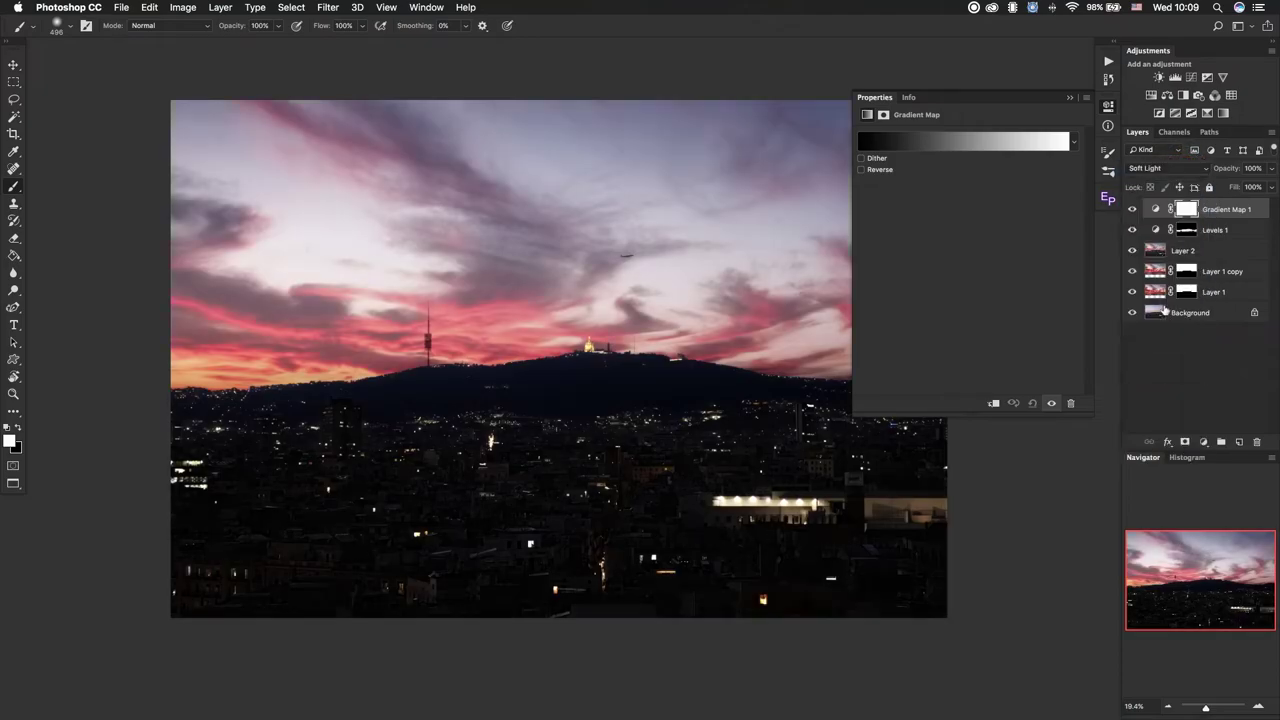
# - Compare gradient presets and settle on Violet, Orange for the map
pyautogui.click(964, 145)
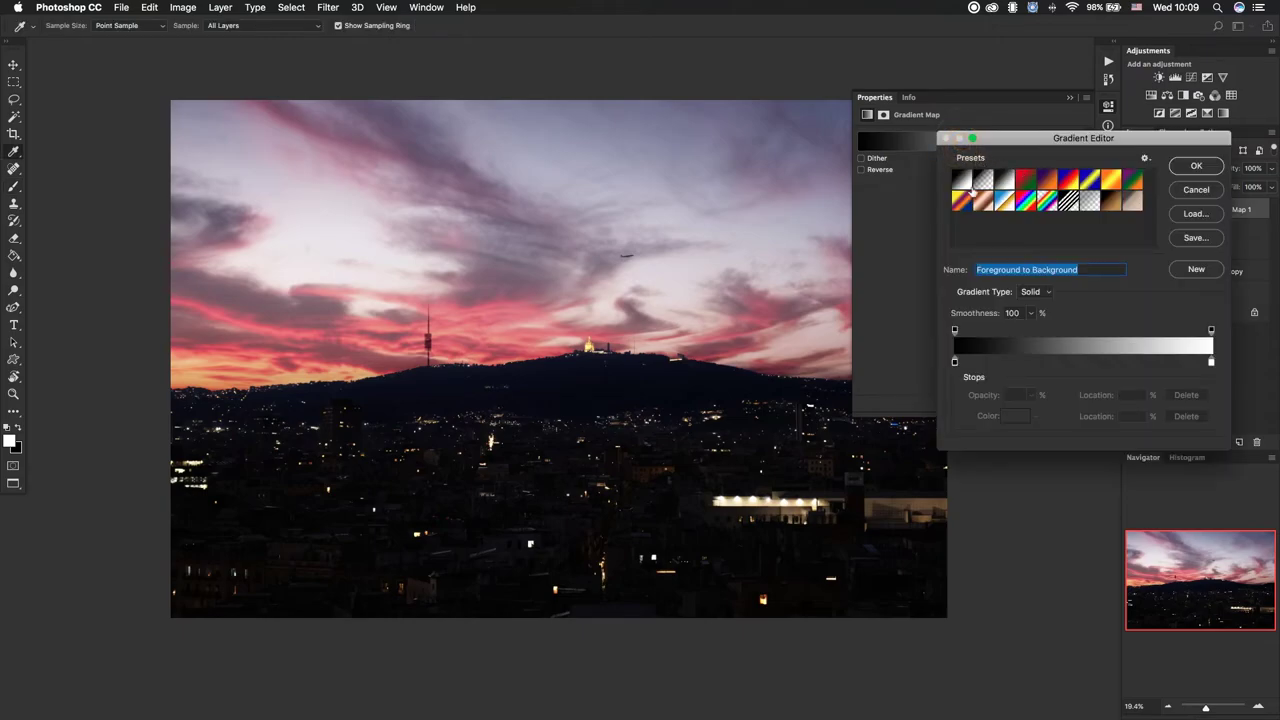
pyautogui.click(982, 181)
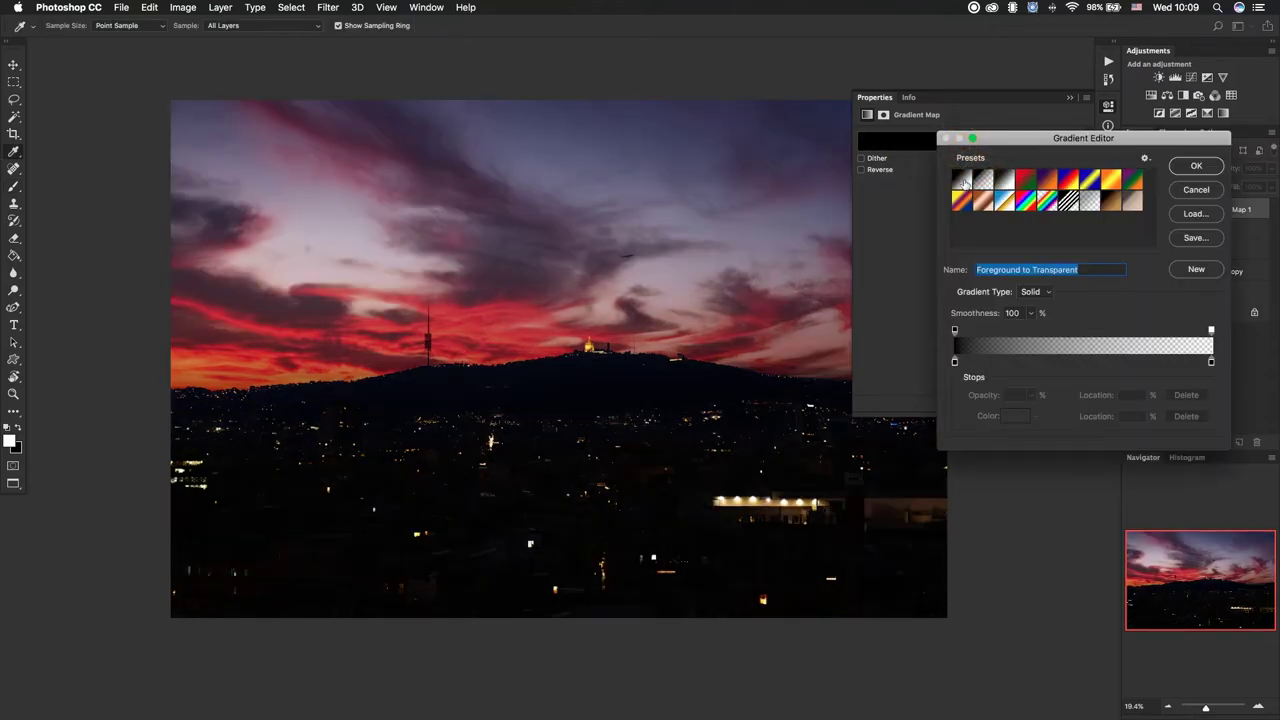
pyautogui.click(1004, 182)
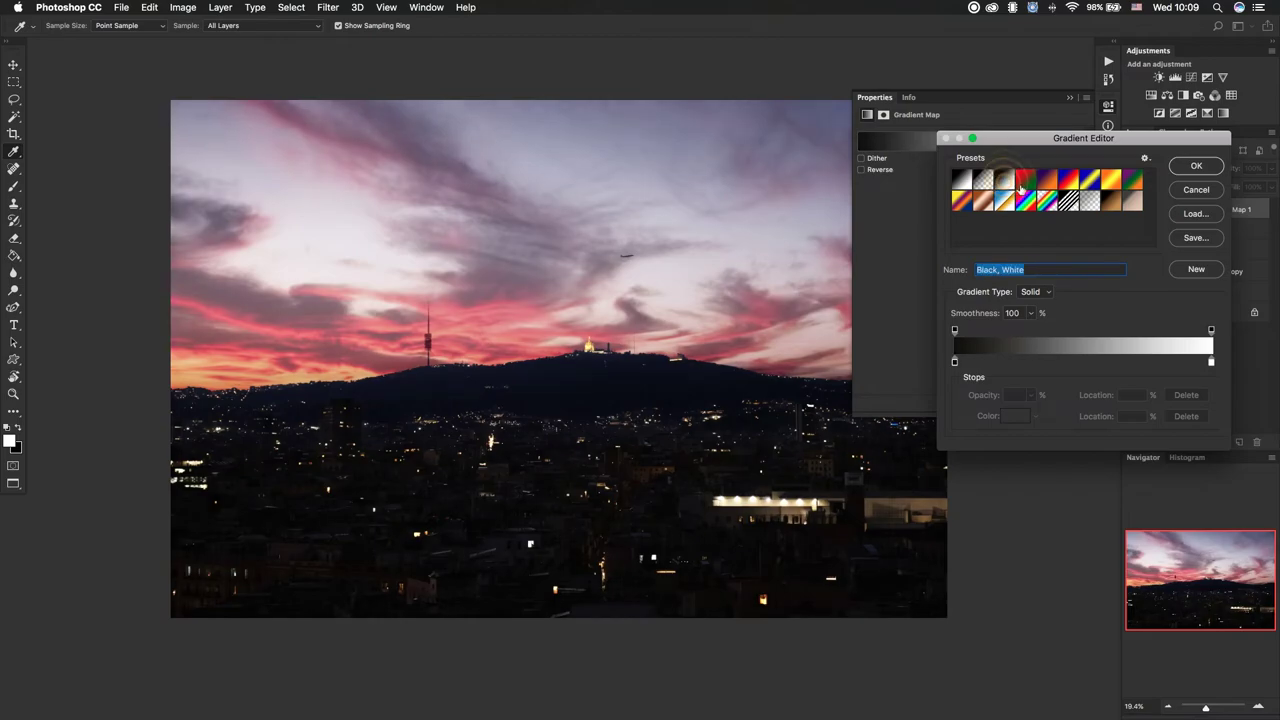
pyautogui.click(1047, 184)
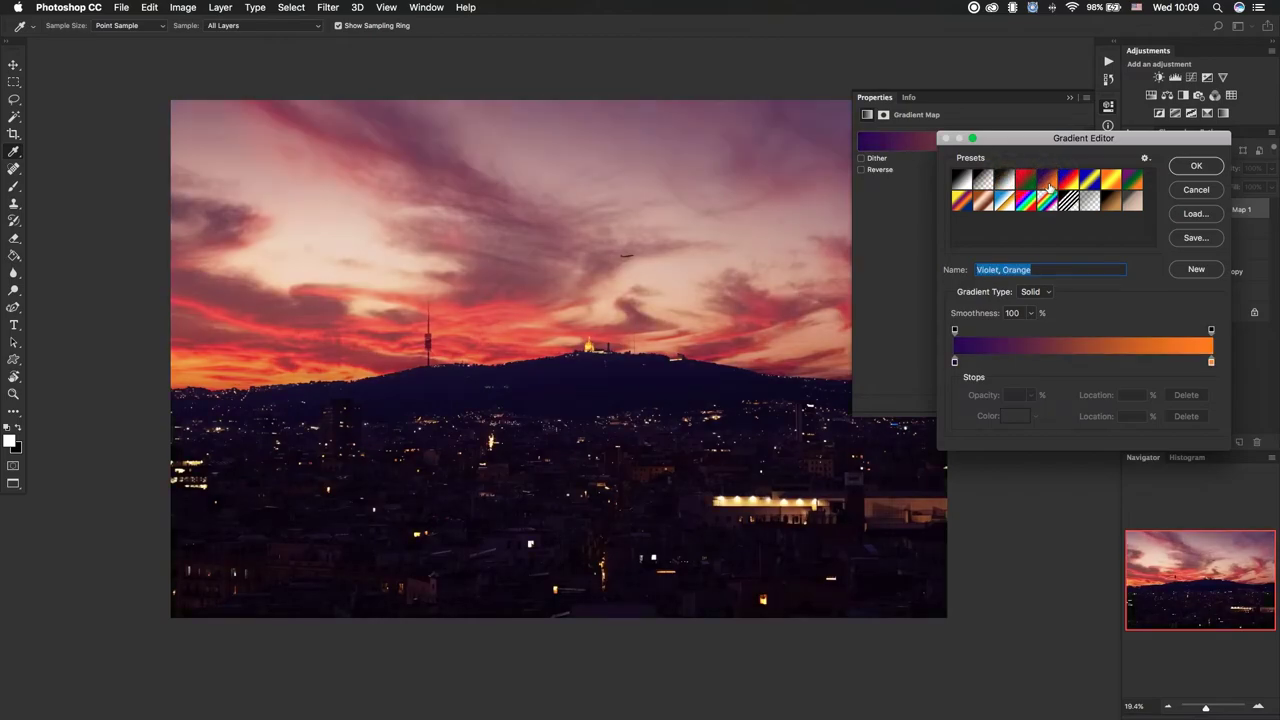
pyautogui.click(1029, 186)
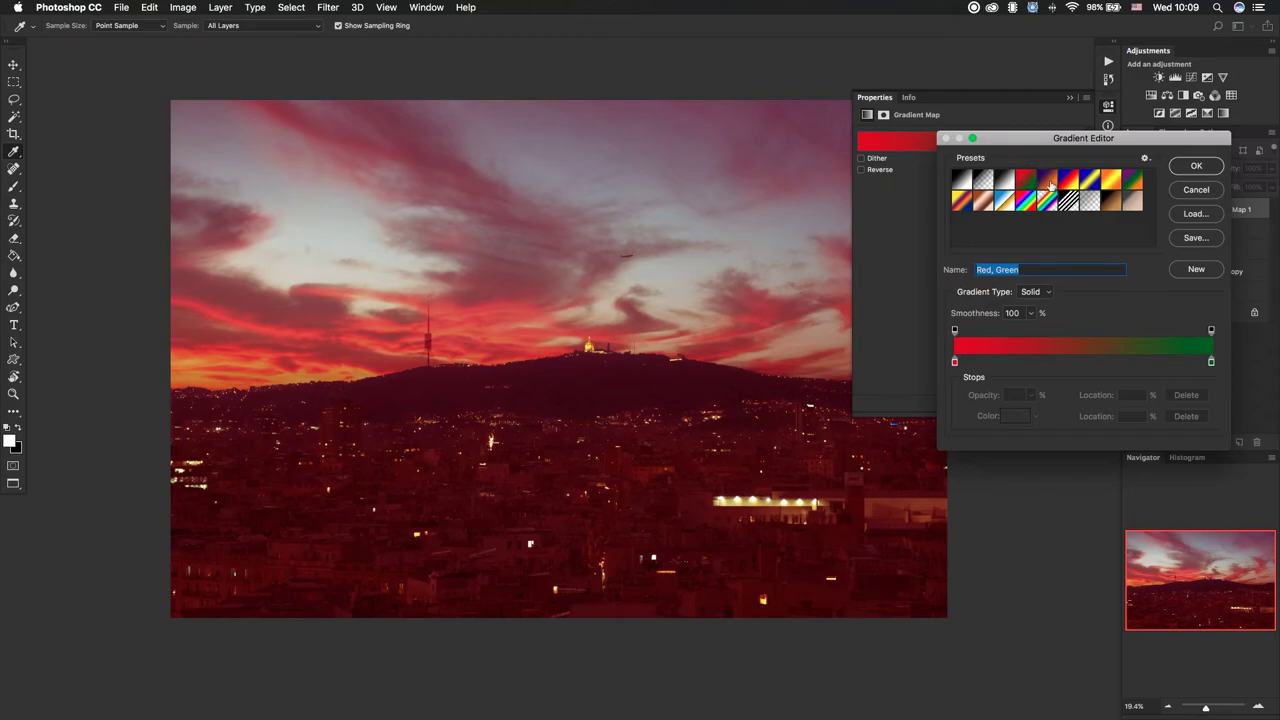
pyautogui.click(1049, 184)
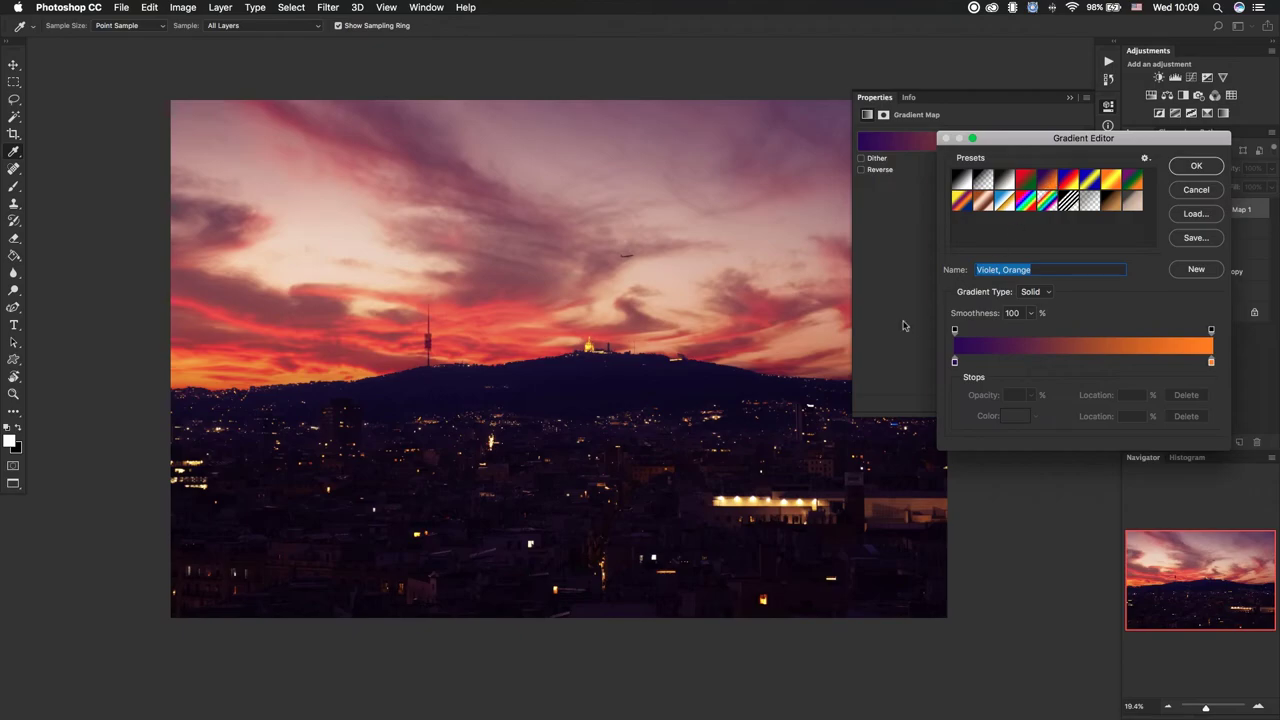
# - Recolour the violet stop to dark blue and the orange stop to lighter orange fb9d45
pyautogui.click(954, 362)
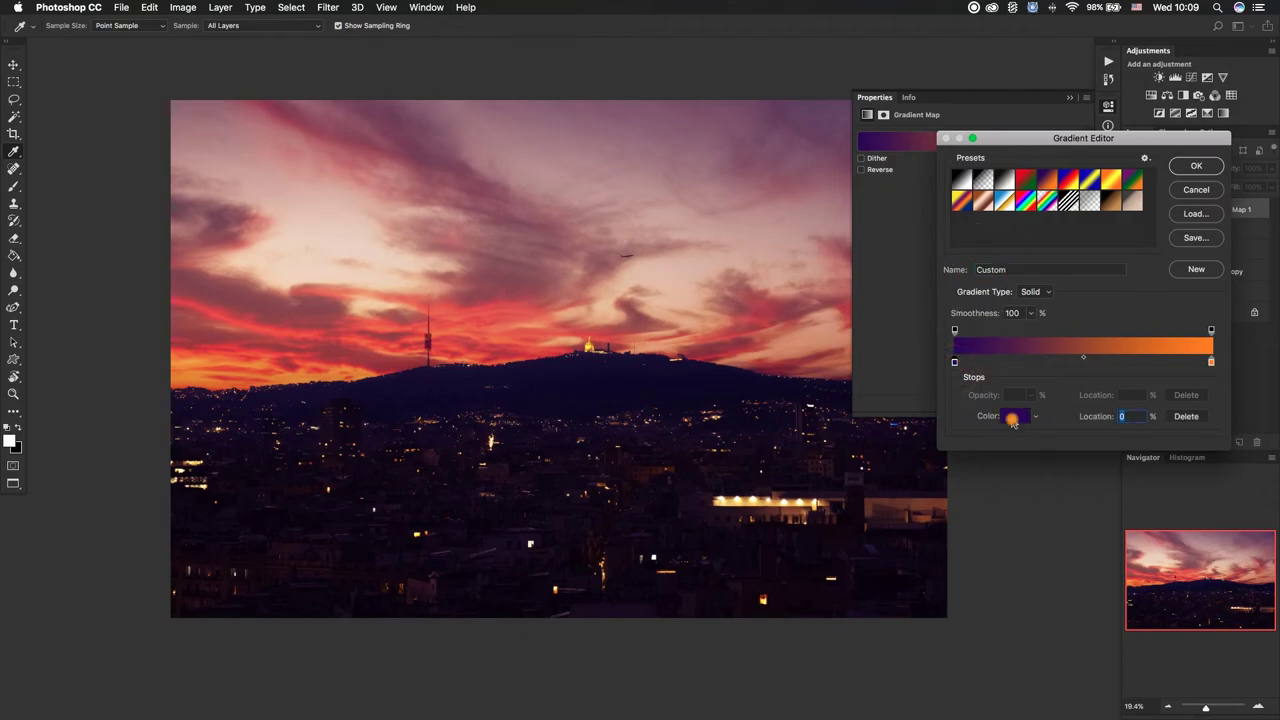
pyautogui.click(1014, 416)
pyautogui.moveTo(978, 320); pyautogui.dragTo(979, 339)
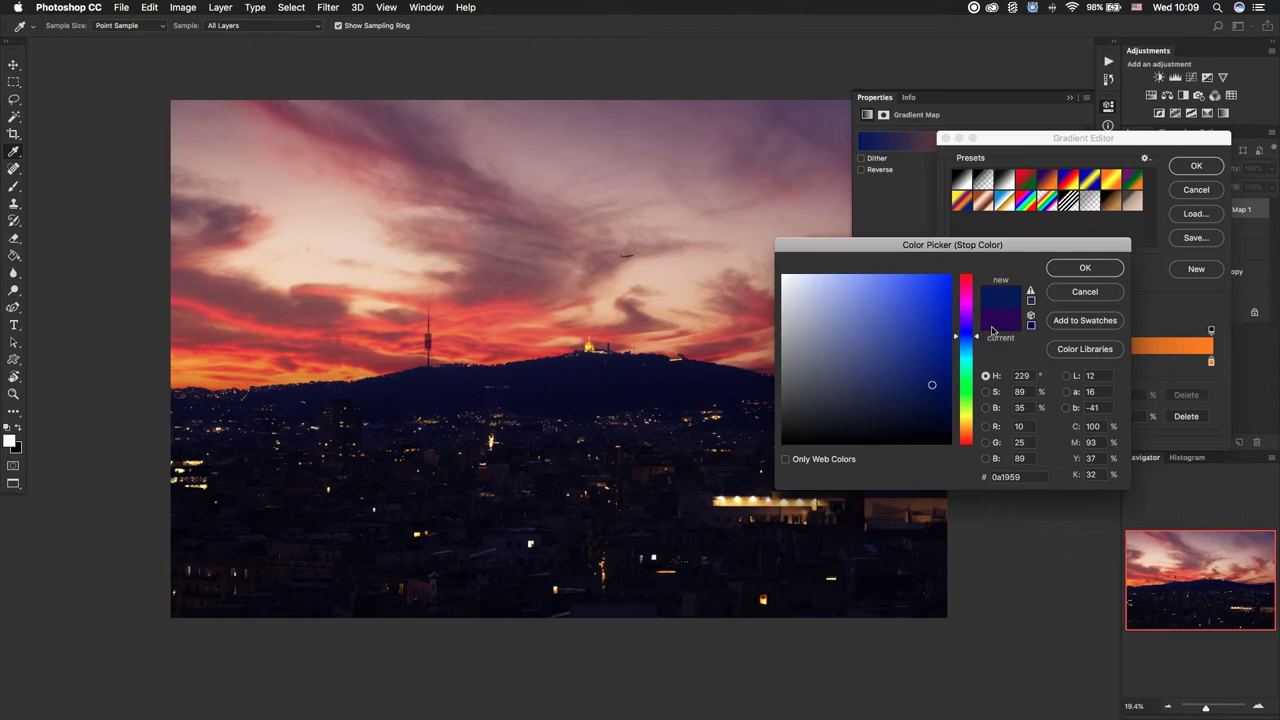
pyautogui.click(1085, 268)
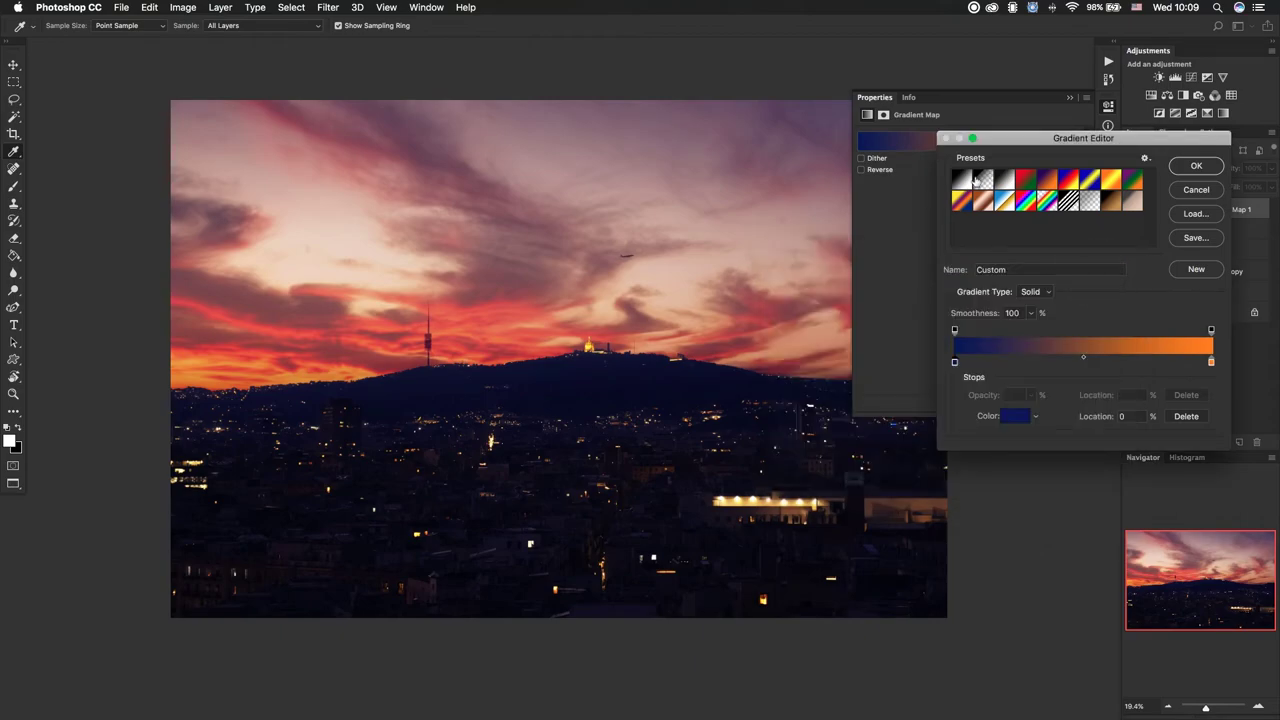
pyautogui.click(1211, 362)
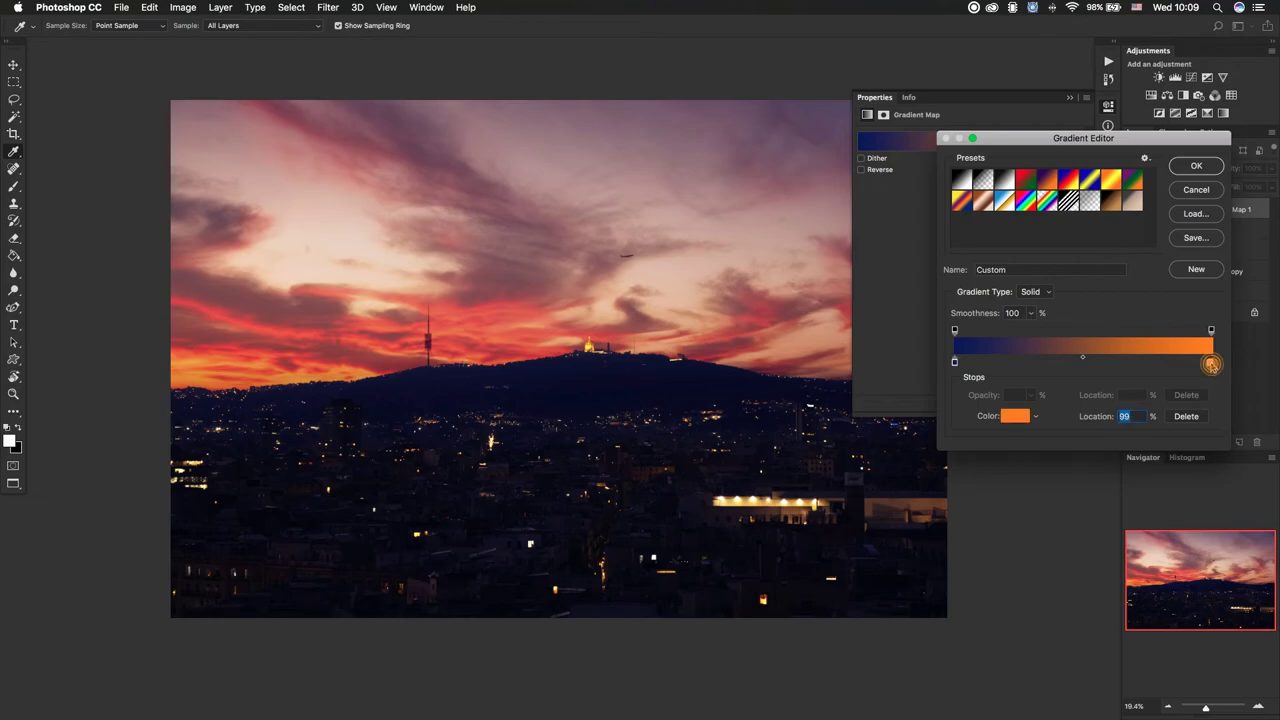
pyautogui.click(1014, 416)
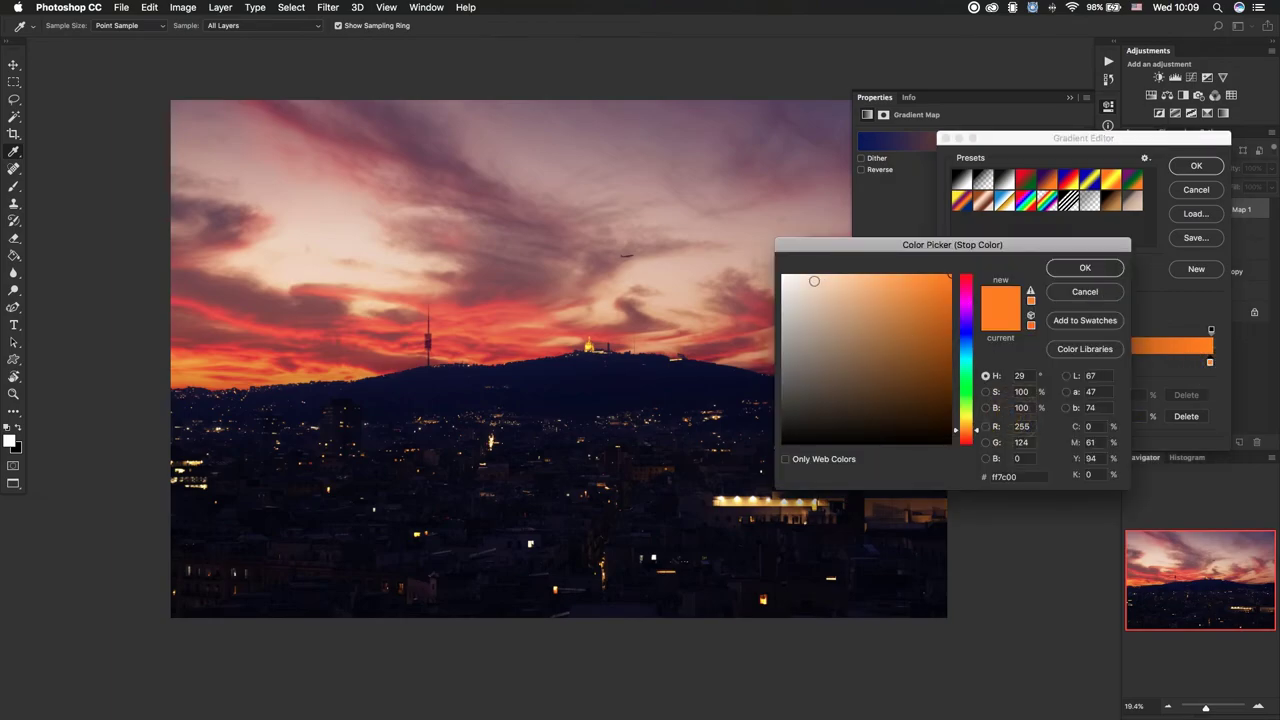
pyautogui.click(929, 277)
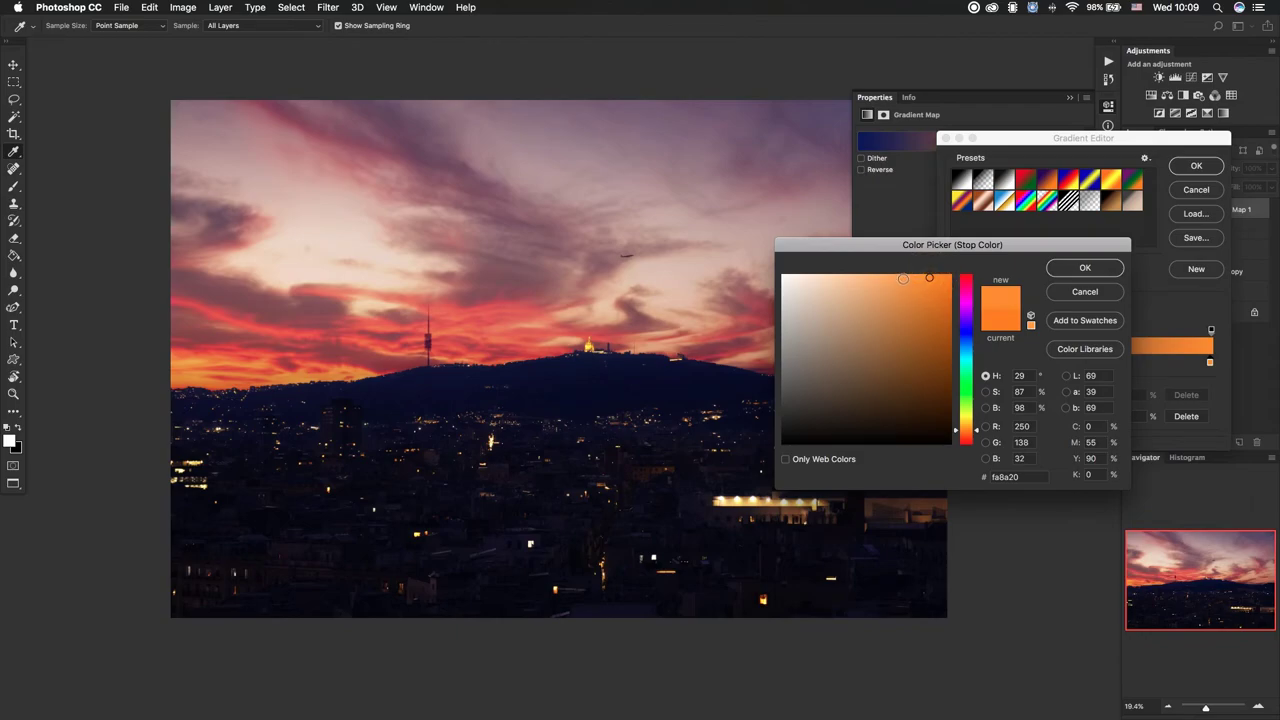
pyautogui.click(906, 277)
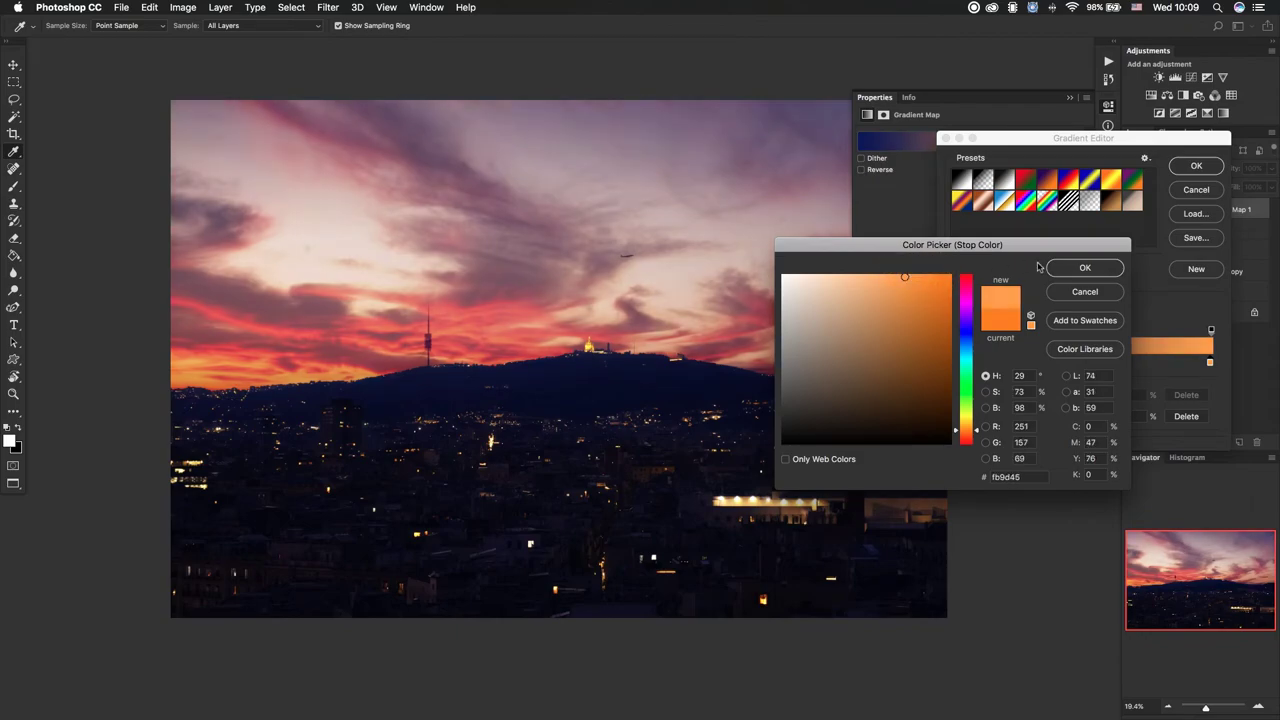
pyautogui.click(1084, 268)
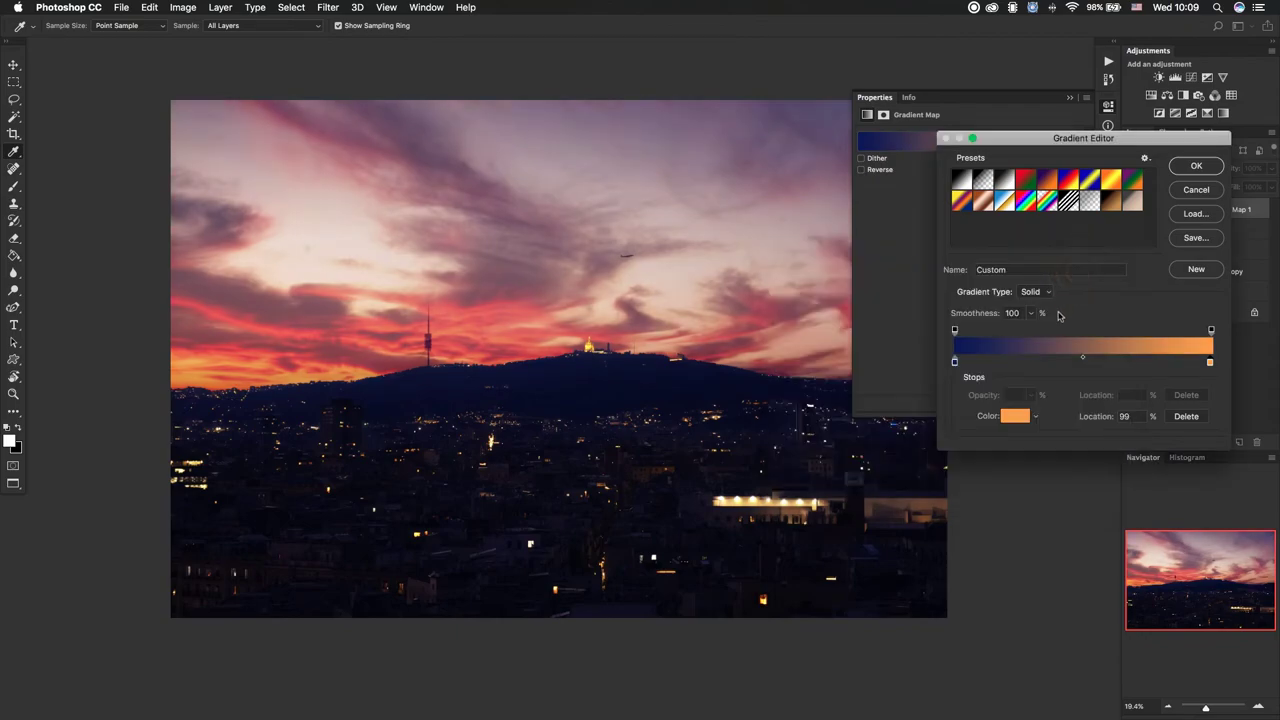
# - Desaturate the blue stop to navy 2b345a and confirm the gradient
pyautogui.click(954, 362)
pyautogui.click(1017, 418)
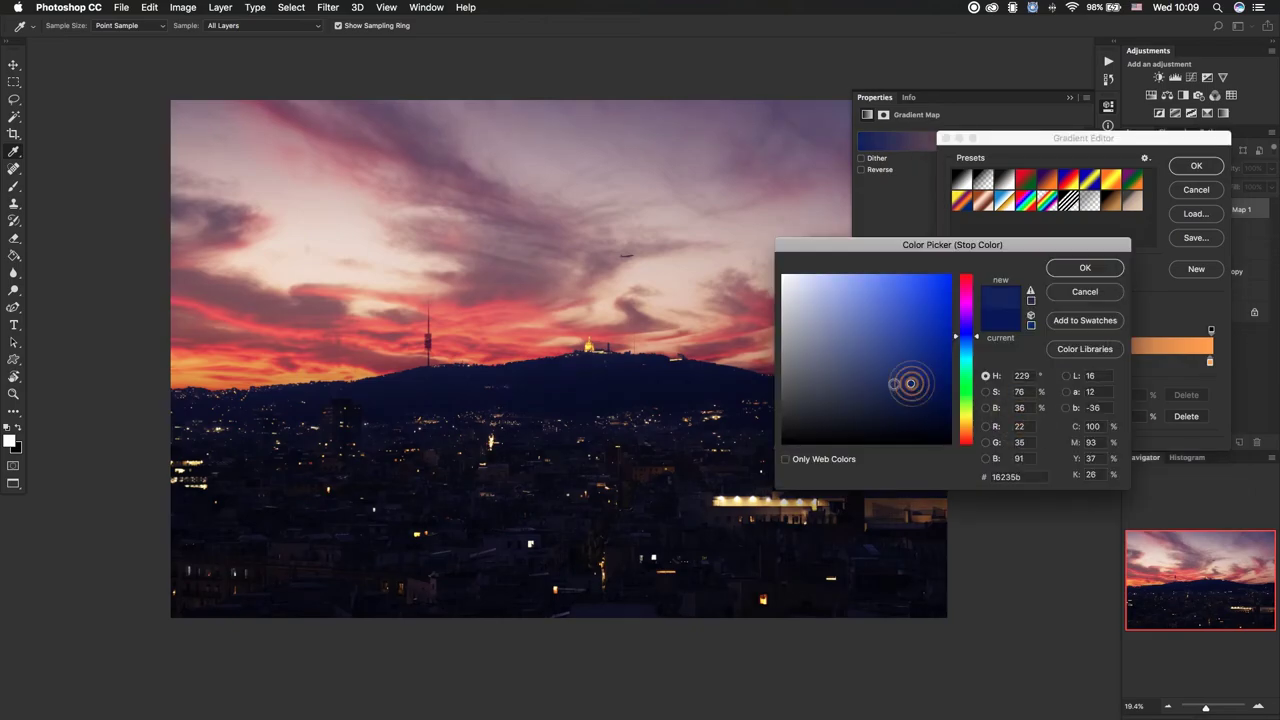
pyautogui.click(870, 383)
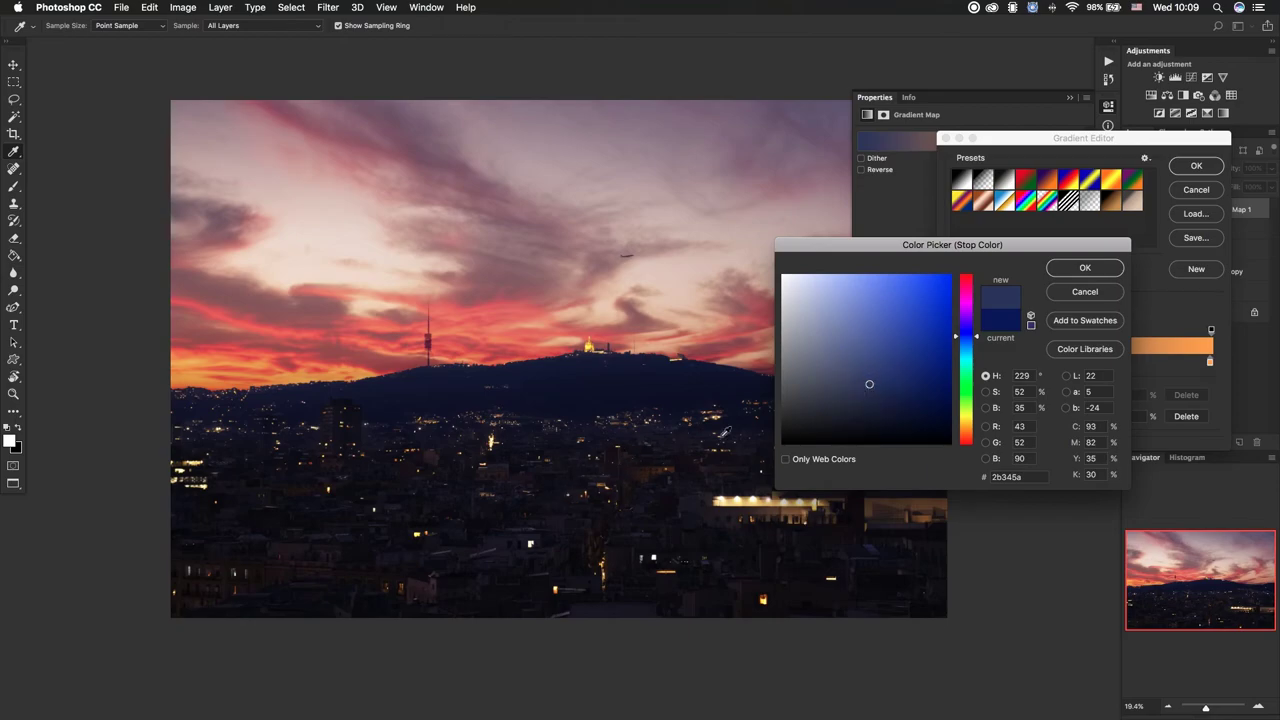
pyautogui.click(1062, 272)
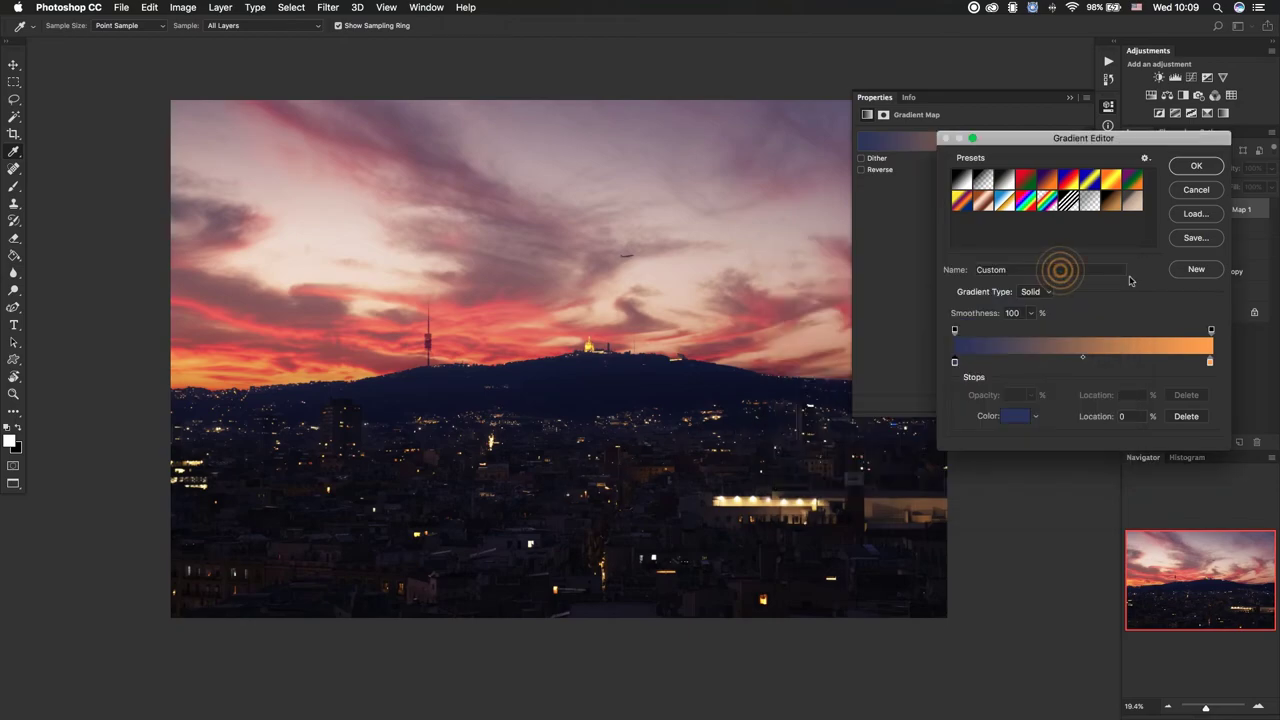
pyautogui.click(1195, 166)
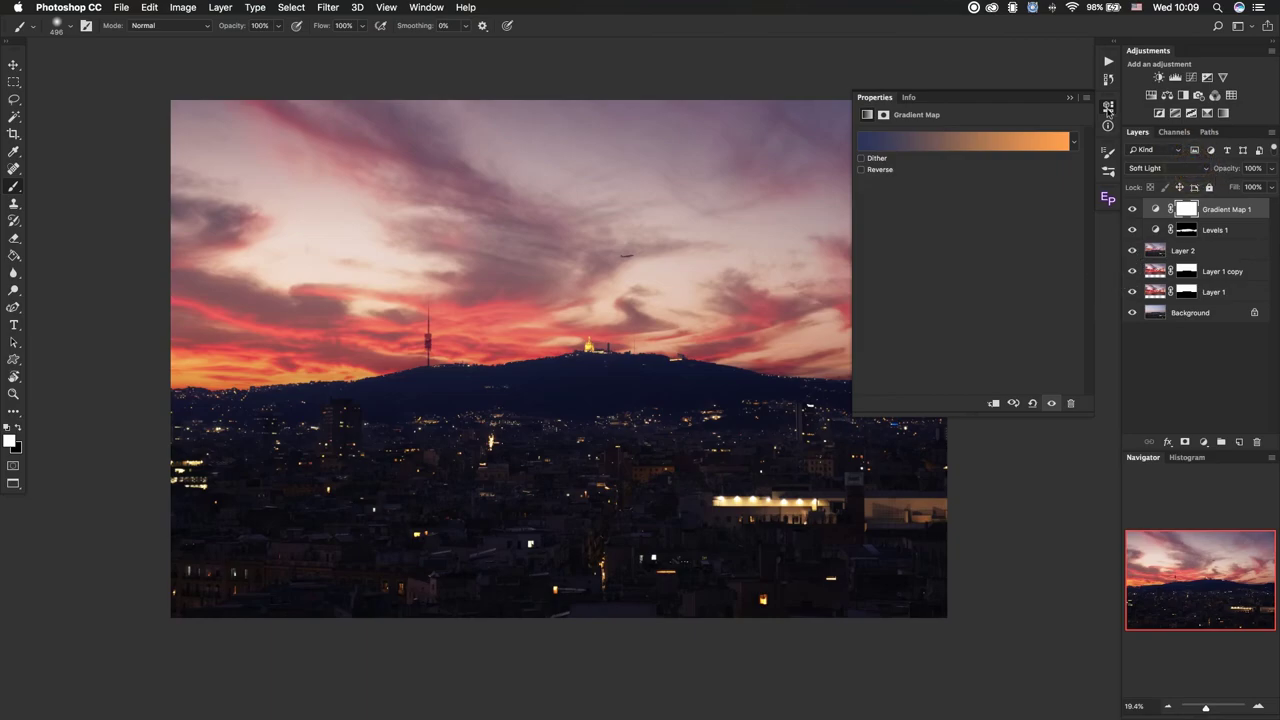
# - Set Gradient Map 1 to 50% opacity and toggle its visibility to compare
pyautogui.click(1108, 105)
pyautogui.moveTo(1224, 170); pyautogui.dragTo(1200, 168)
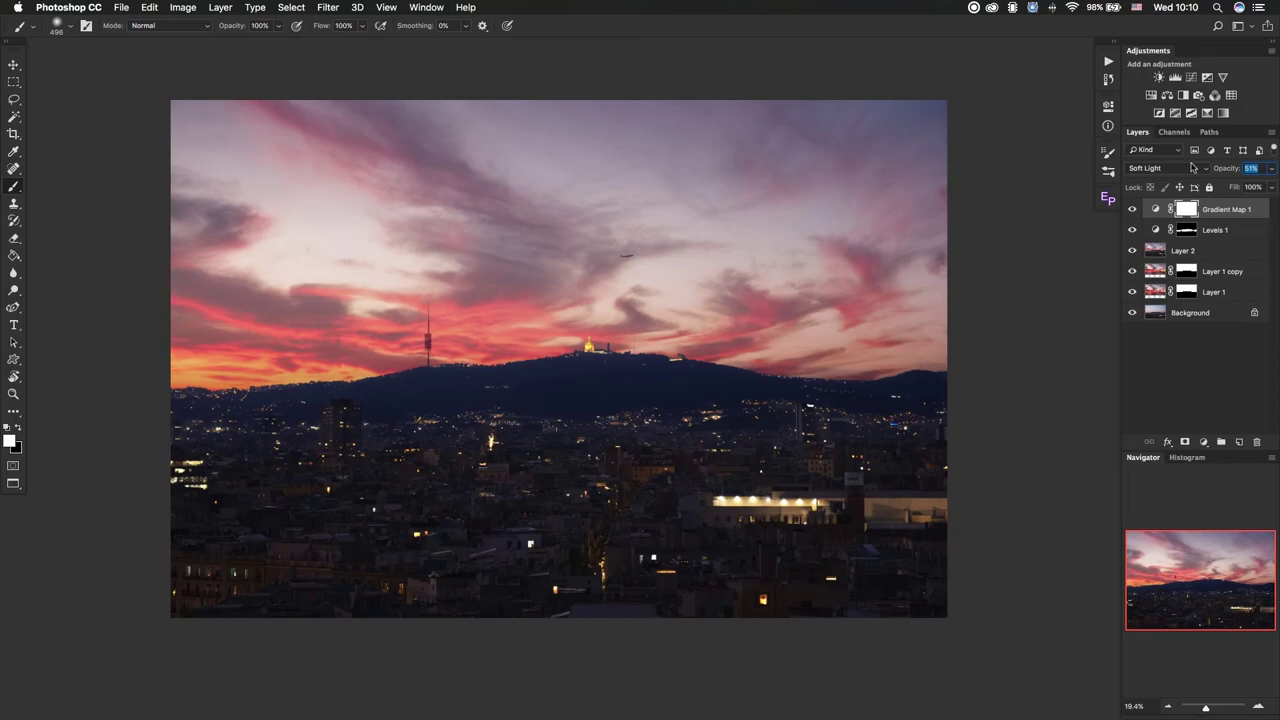
pyautogui.click(1132, 209)
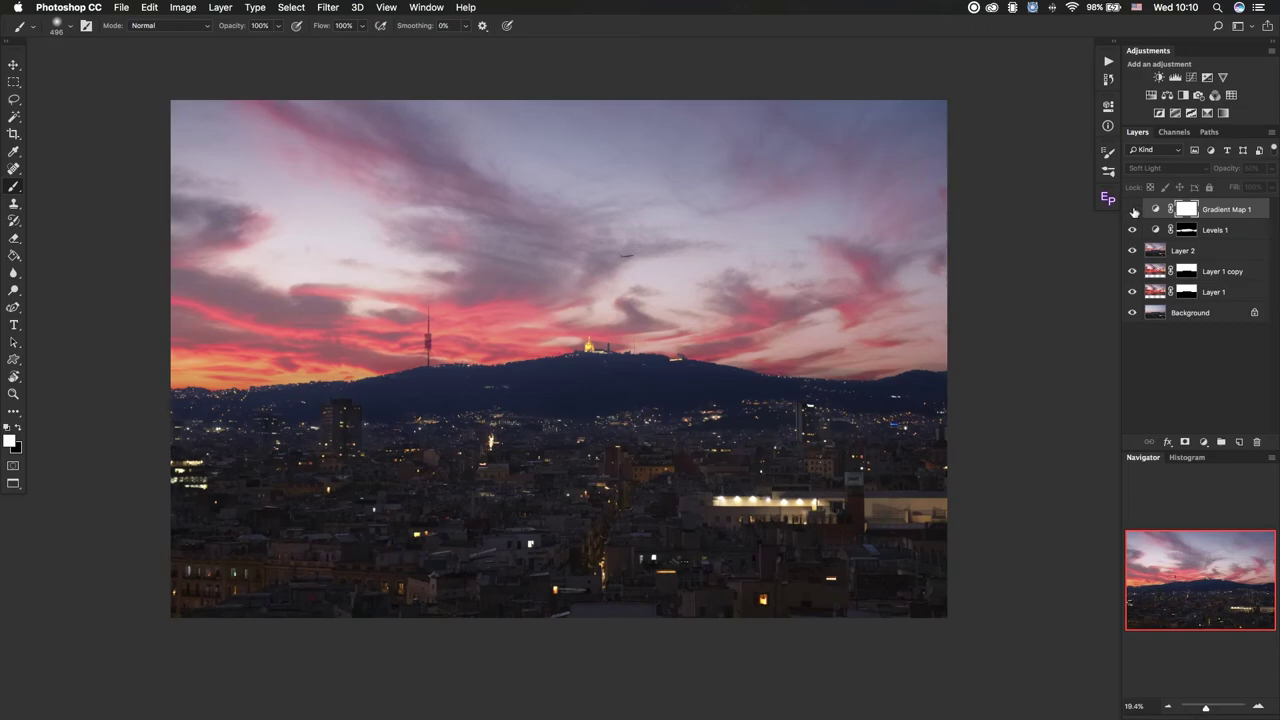
pyautogui.click(1132, 209)
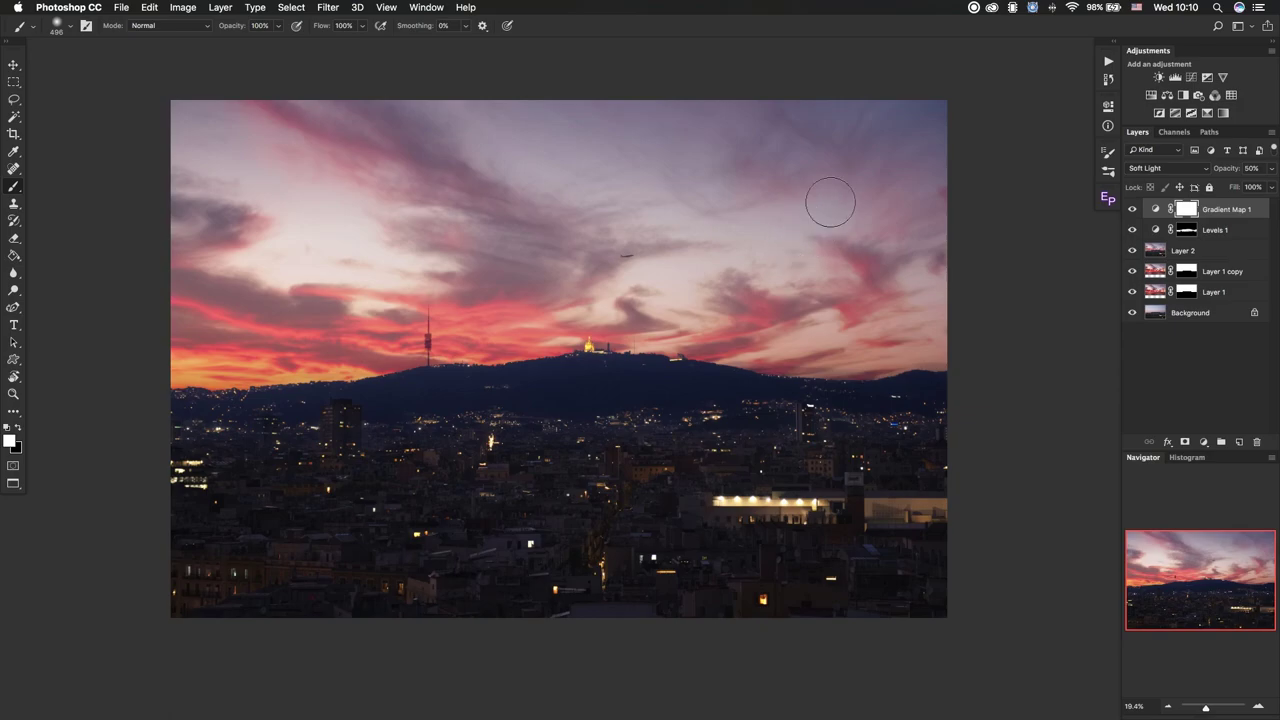
pyautogui.click(975, 8)
pyautogui.click(1011, 23)
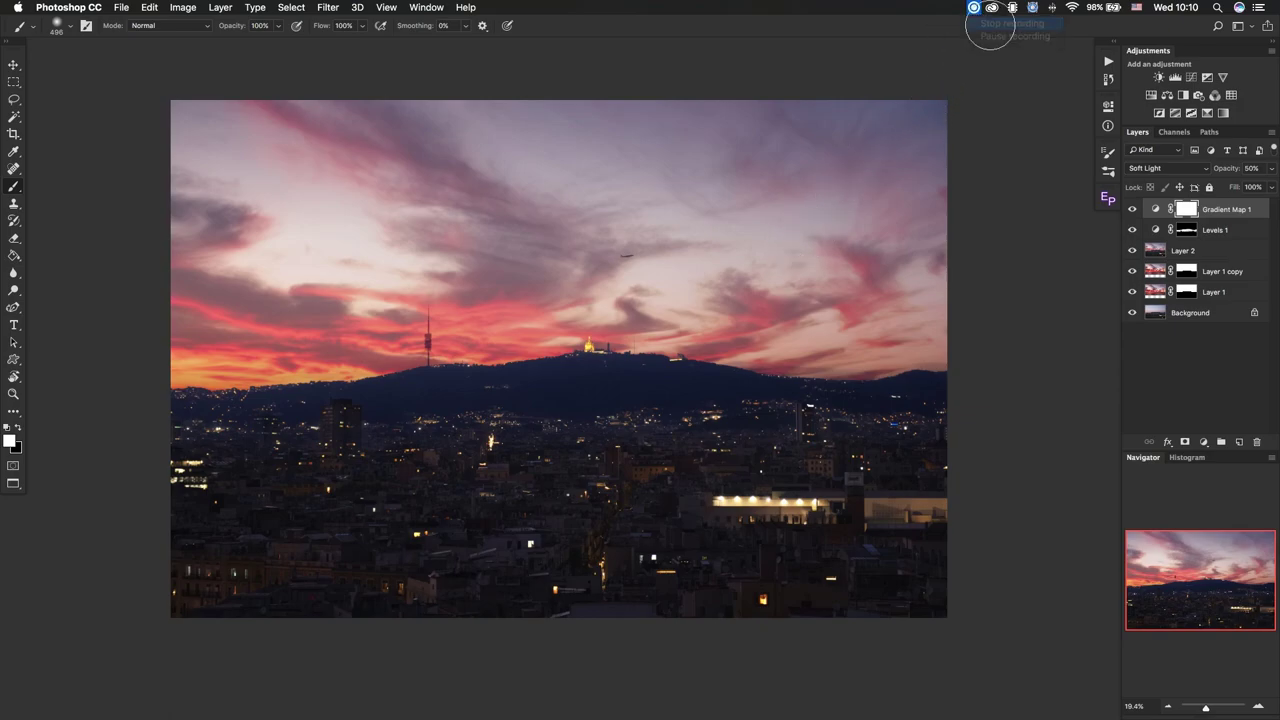